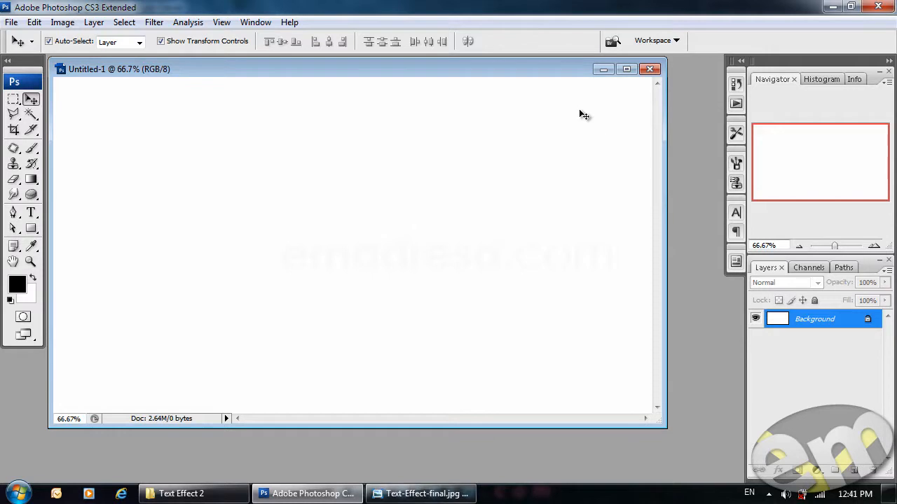
Fill the Background layer of Untitled-1 with black and enlarge the document window beyond the canvas edges.
key(alt+BackSpace)
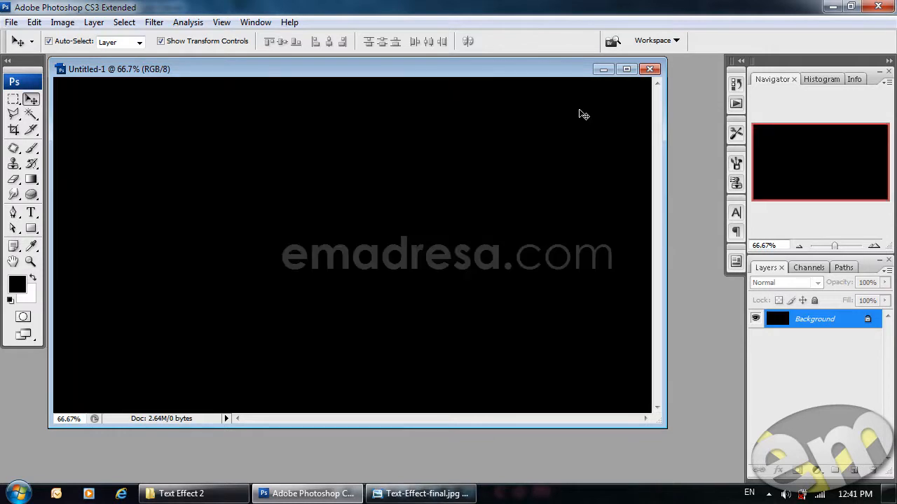
drag(667, 427, 731, 476)
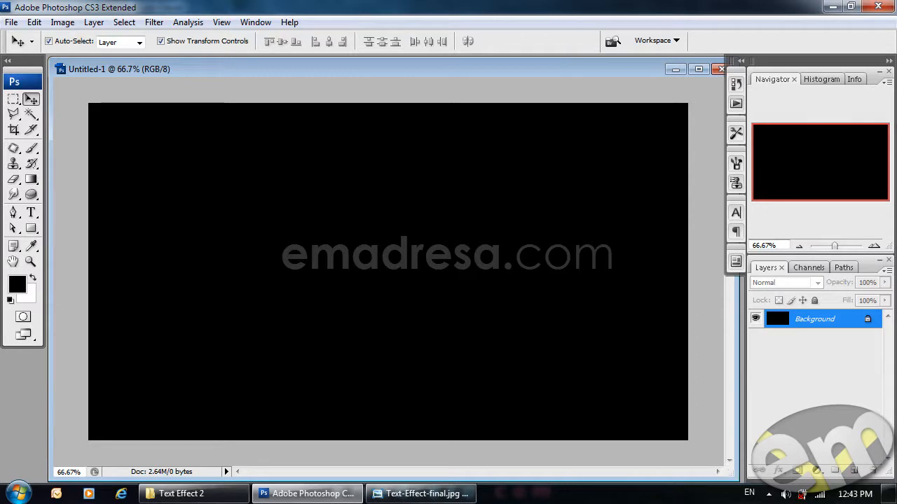
View the finished design in Text-Effect-final.jpg from the Text Effect 2 folder, and close the preview.
click(224, 498)
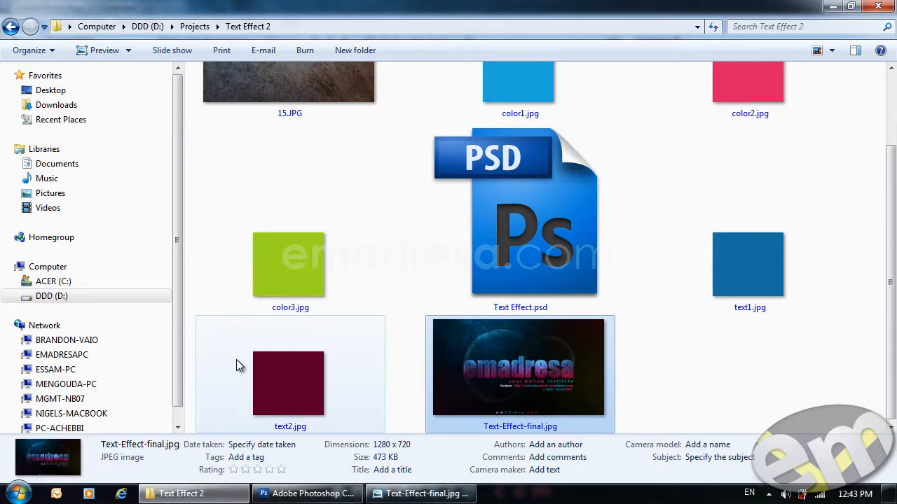
click(699, 385)
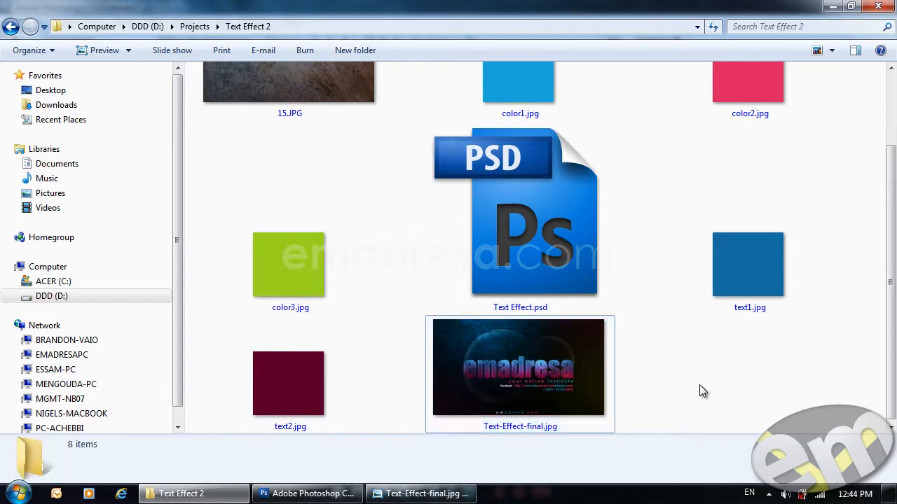
double_click(569, 366)
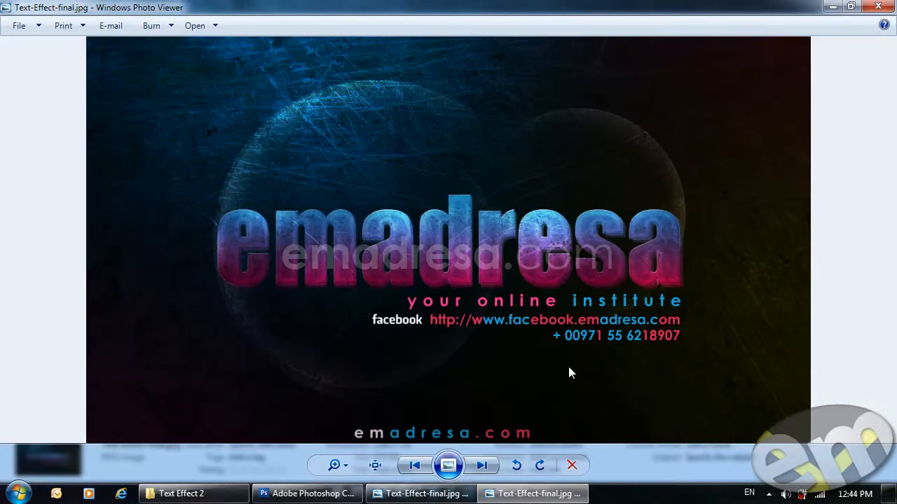
click(878, 6)
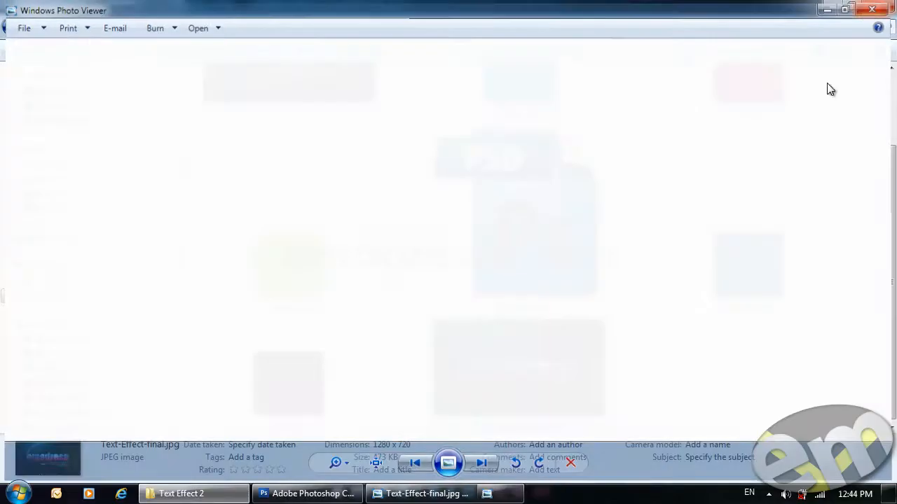
View the scratched metal texture 15.JPG and compare it with the Text-Effect-final.jpg design.
scroll(661, 376, up, 2)
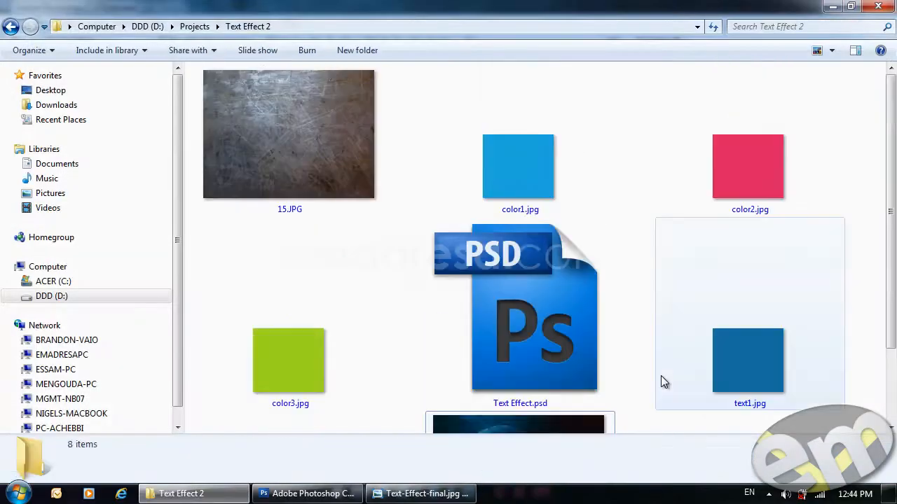
double_click(324, 163)
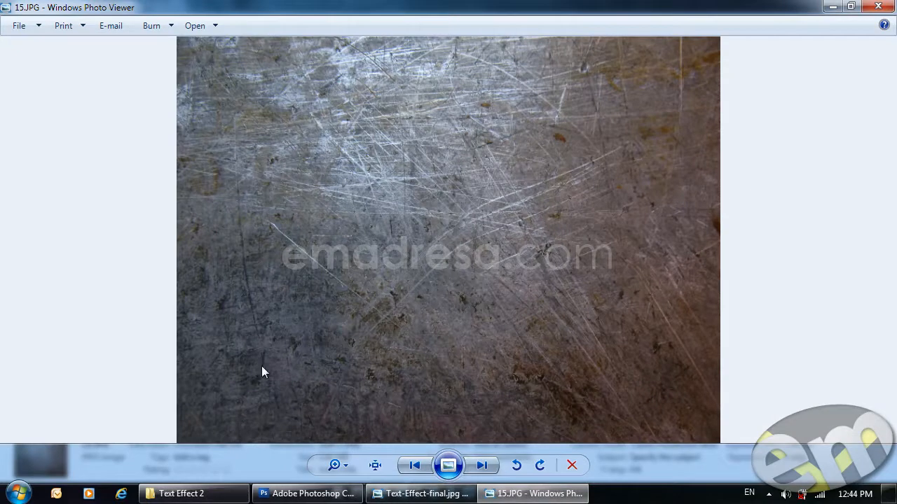
click(433, 495)
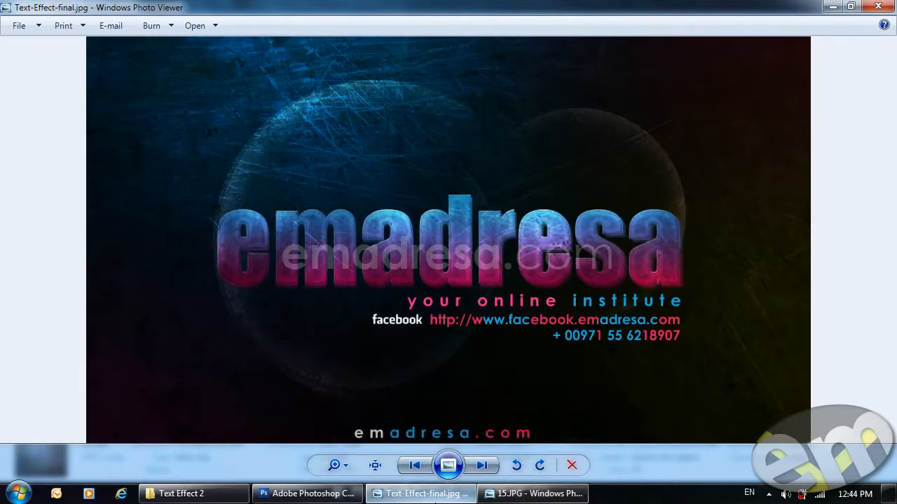
click(435, 496)
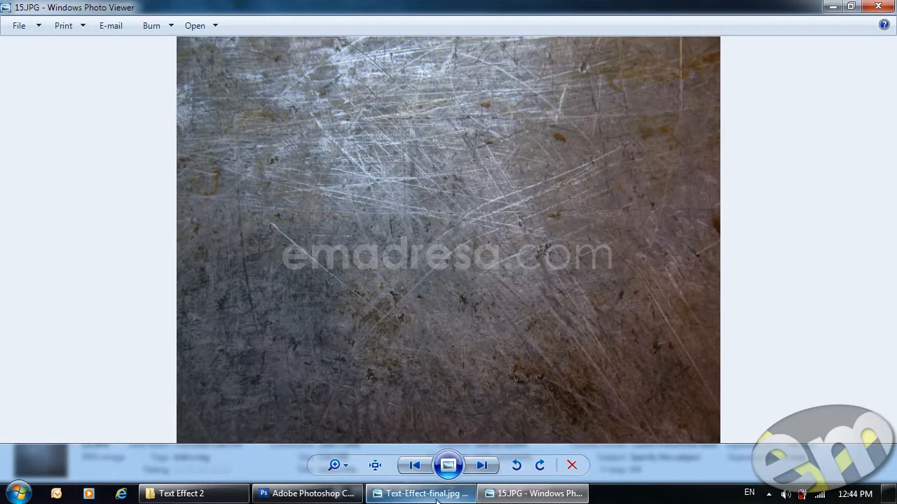
Examine the text and color swatch images in the Text Effect 2 folder.
click(181, 493)
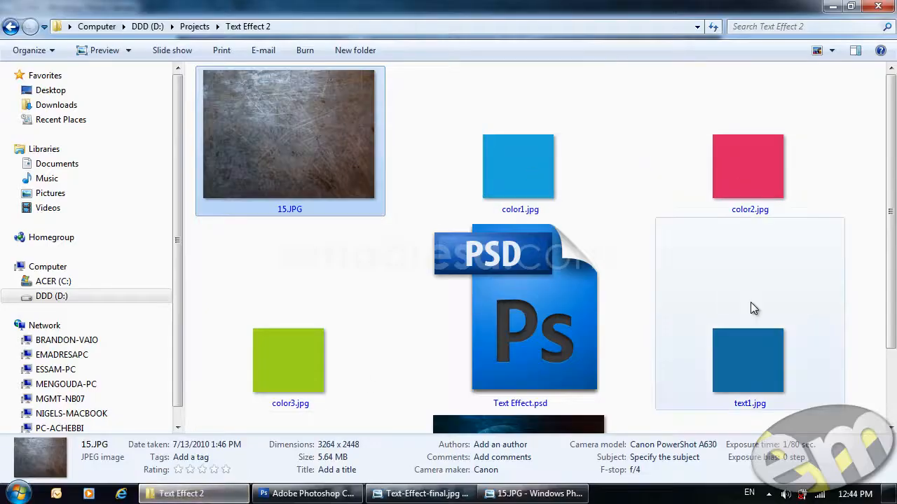
drag(894, 165, 893, 238)
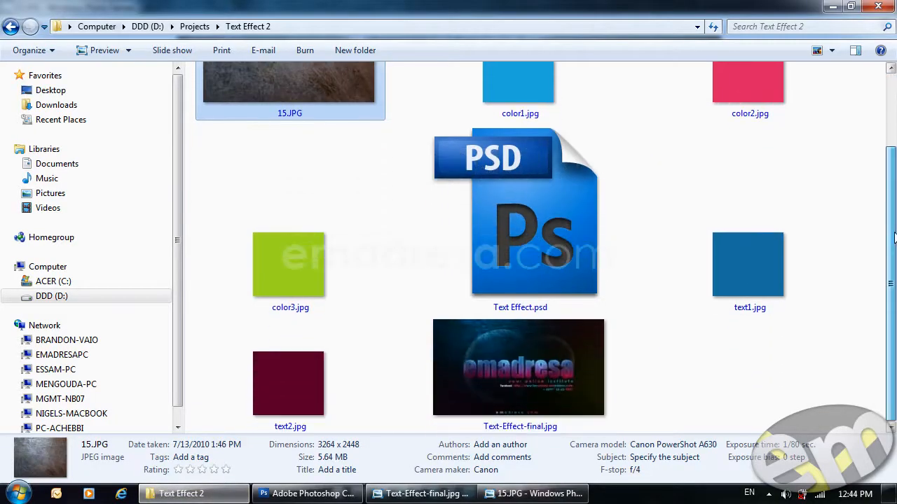
click(736, 244)
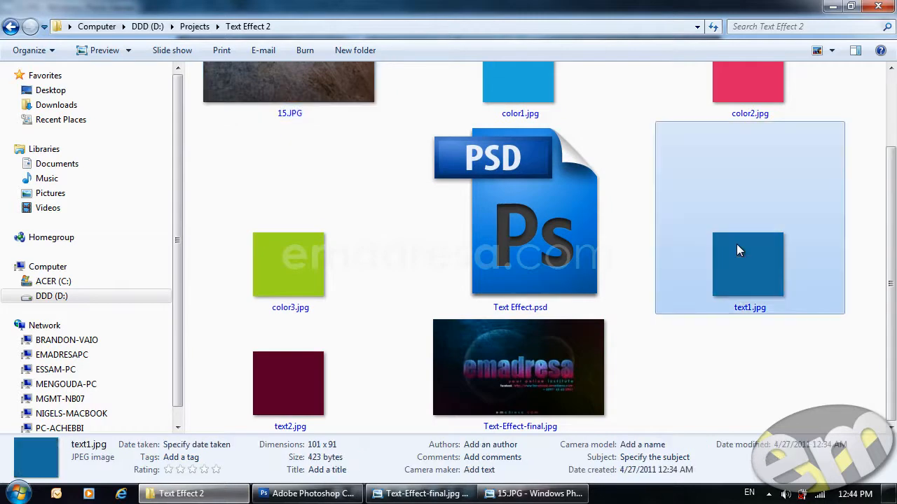
click(287, 385)
click(285, 276)
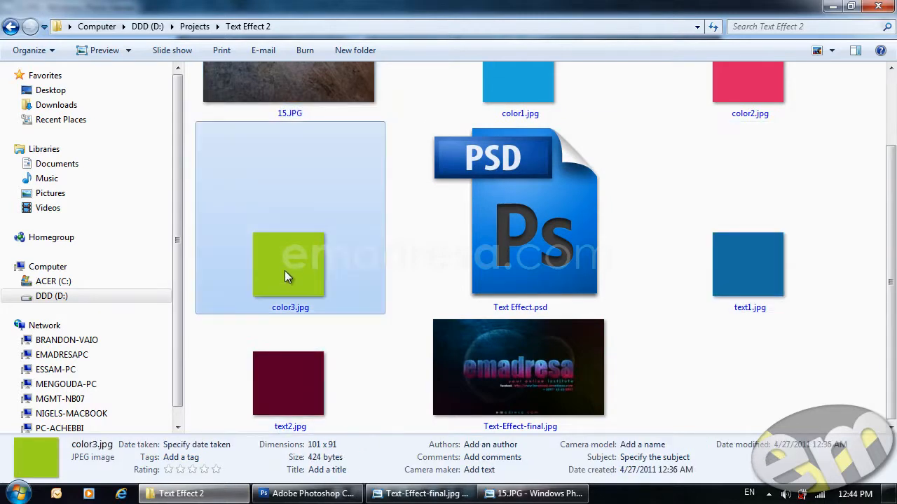
scroll(284, 276, up, 3)
click(490, 179)
click(719, 184)
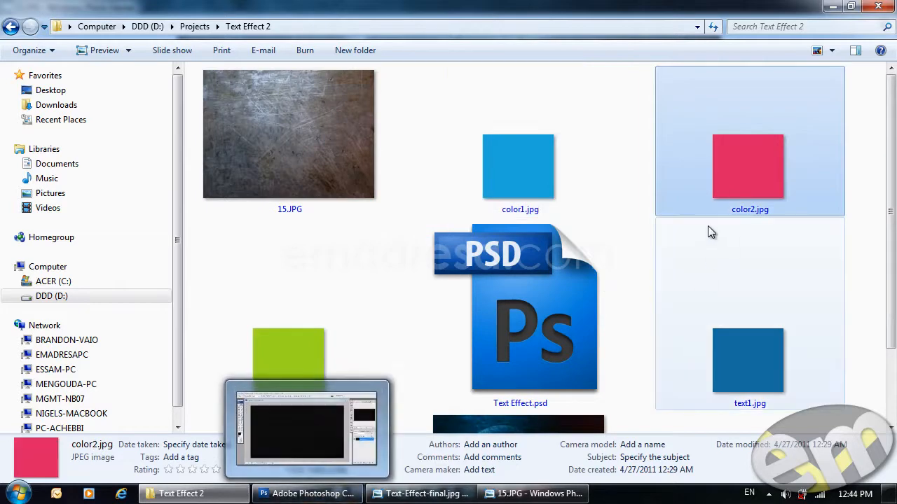
Open color1.jpg, color2.jpg, color3.jpg, text1.jpg and text2.jpg together in Photoshop.
click(721, 358)
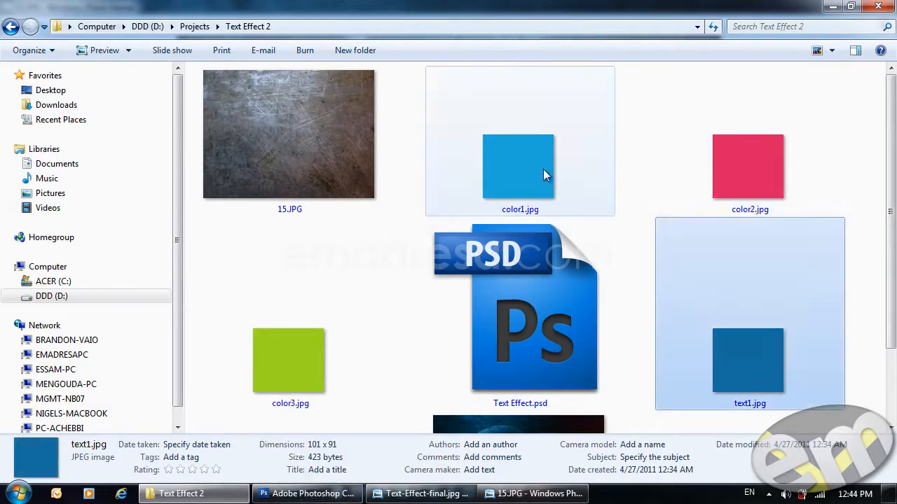
ctrl+click(550, 190)
ctrl+click(322, 302)
ctrl+click(736, 175)
scroll(491, 294, down, 1)
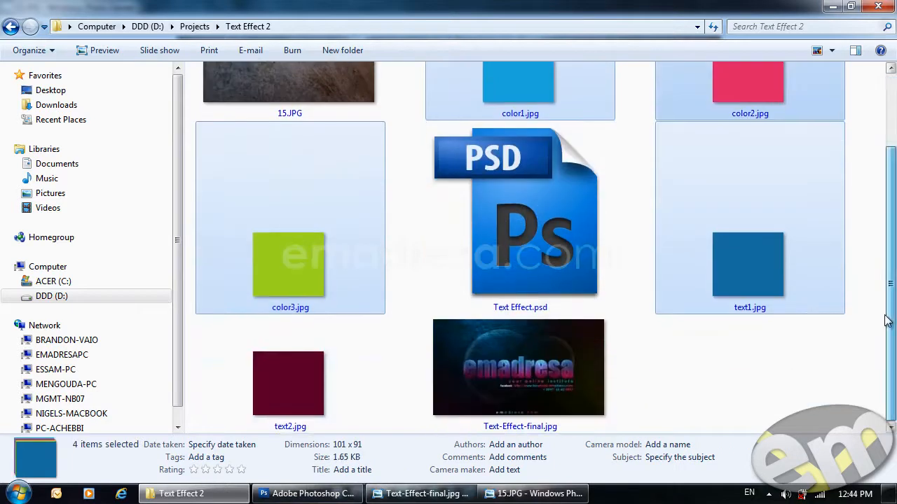
ctrl+click(308, 404)
drag(308, 404, 740, 285)
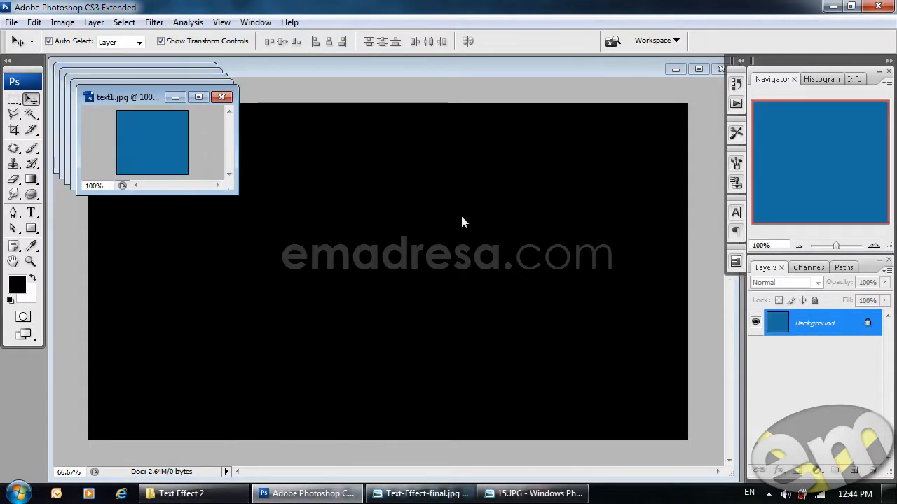
Spread out the swatch windows, with text1 and text2 in the lower-left area and the three color files over the canvas.
drag(122, 97, 46, 380)
click(139, 92)
drag(138, 92, 337, 184)
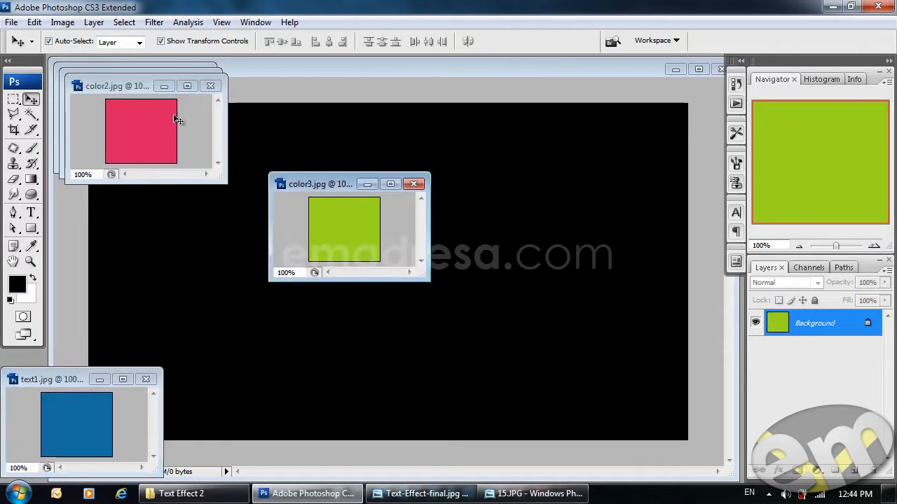
click(116, 92)
drag(117, 93, 307, 203)
click(102, 84)
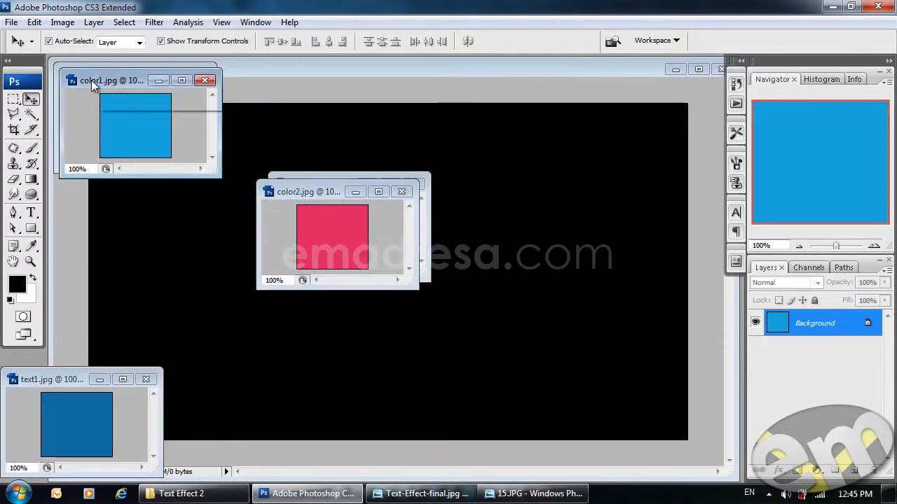
drag(102, 84, 272, 177)
click(118, 86)
drag(118, 85, 38, 395)
Set the foreground color to the blue sampled from color1.jpg, and close that swatch file.
click(16, 283)
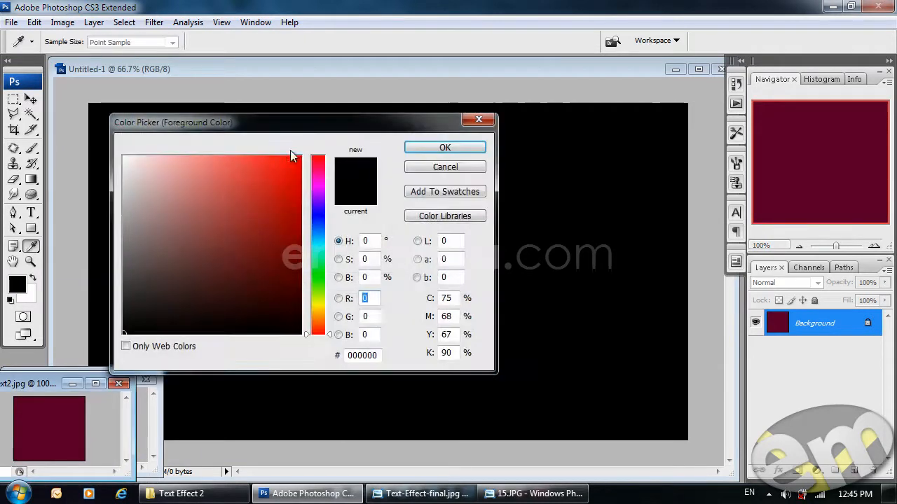
drag(273, 131, 584, 161)
click(329, 196)
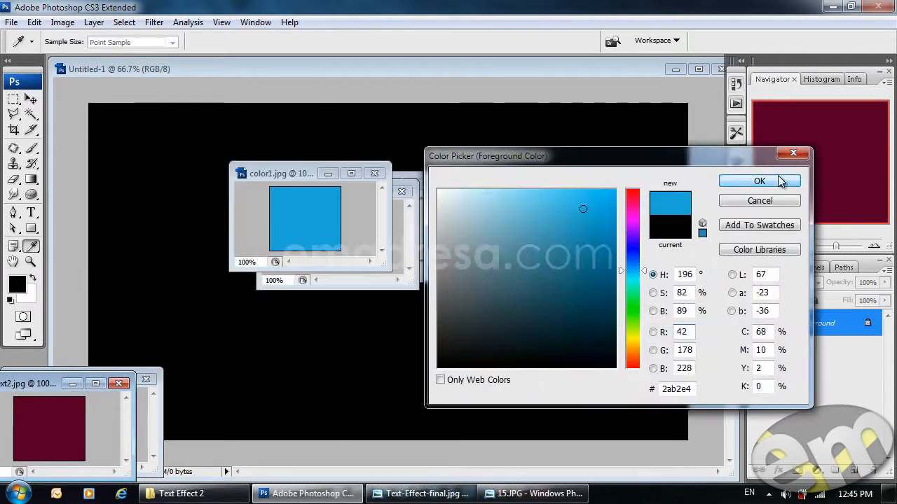
click(771, 181)
drag(293, 184, 190, 141)
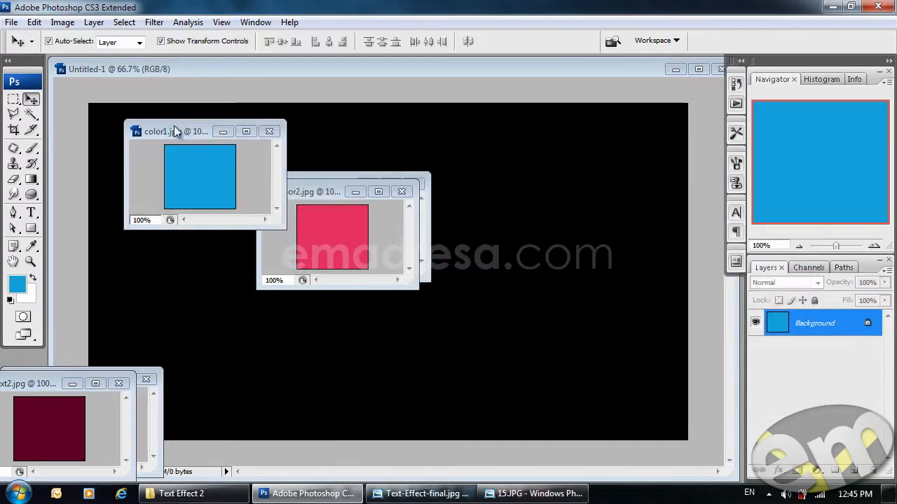
click(272, 131)
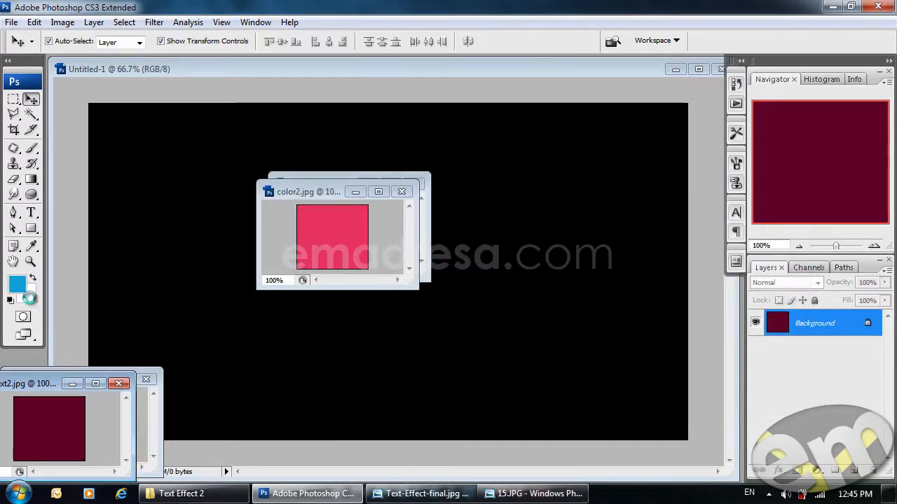
Set the background color to the pink sampled from color2.jpg, close that file and move color3.jpg off the canvas.
click(26, 295)
click(314, 241)
click(755, 180)
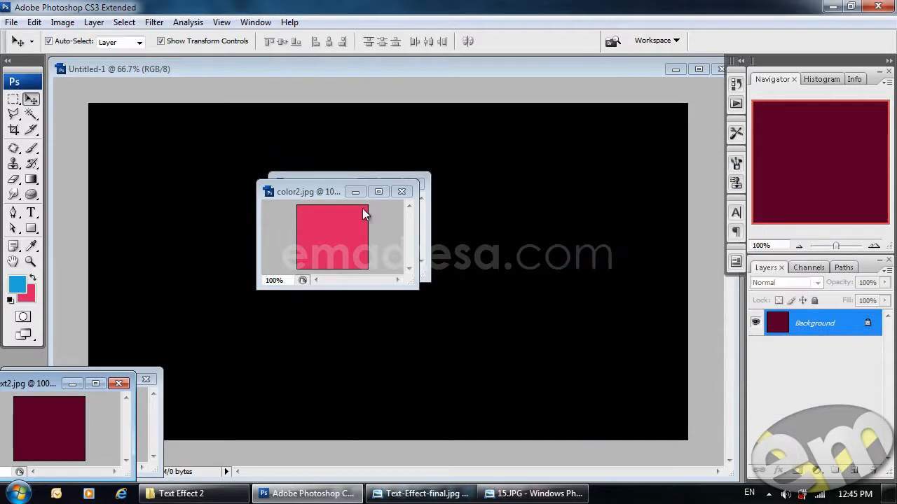
click(402, 192)
drag(332, 180, 44, 275)
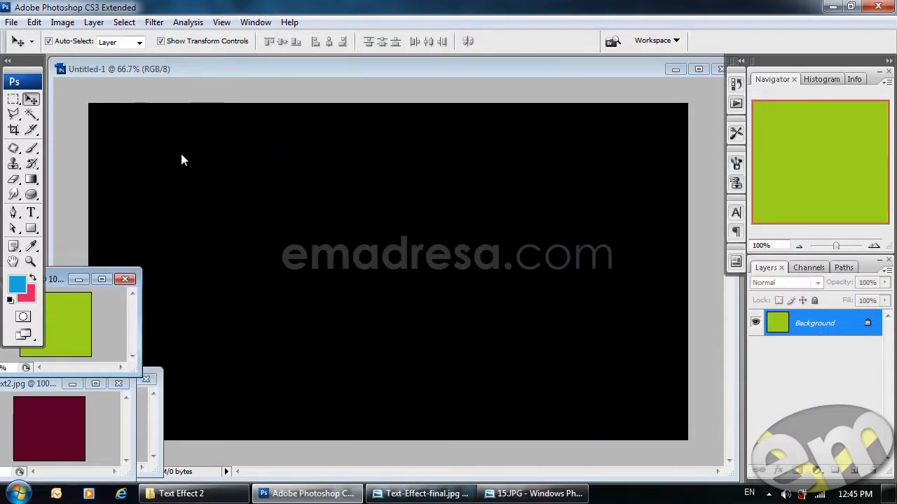
Add a new layer to Untitled-1 and set up a soft brush with an 813 px diameter.
click(195, 68)
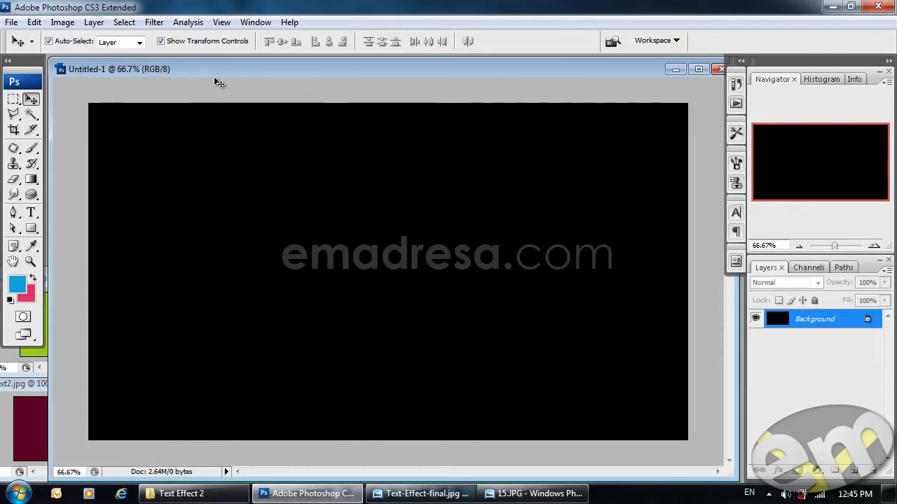
click(854, 471)
click(31, 148)
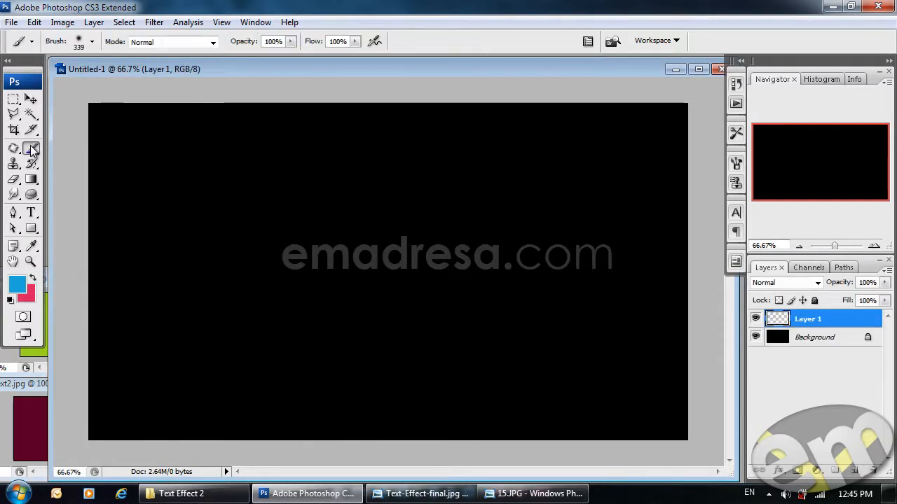
right_click(184, 223)
mouse_move(315, 253)
mouse_down()
mouse_move(333, 255)
mouse_move(324, 254)
mouse_up()
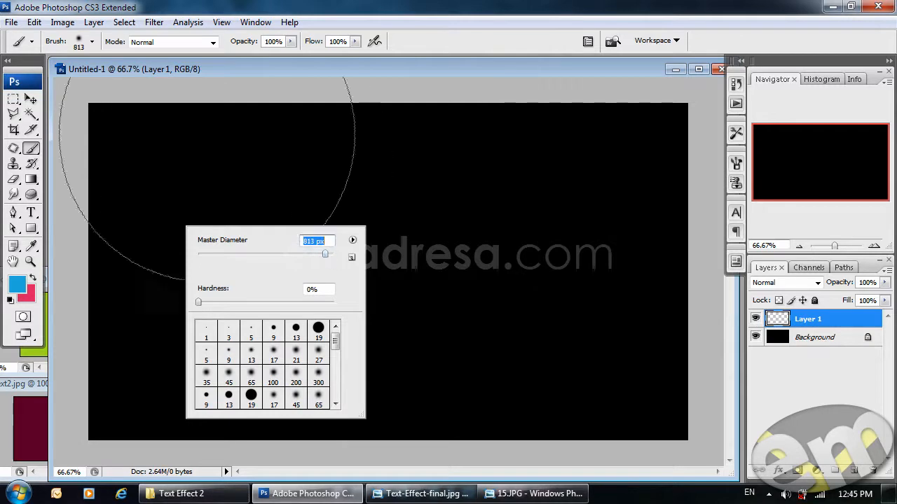
click(204, 65)
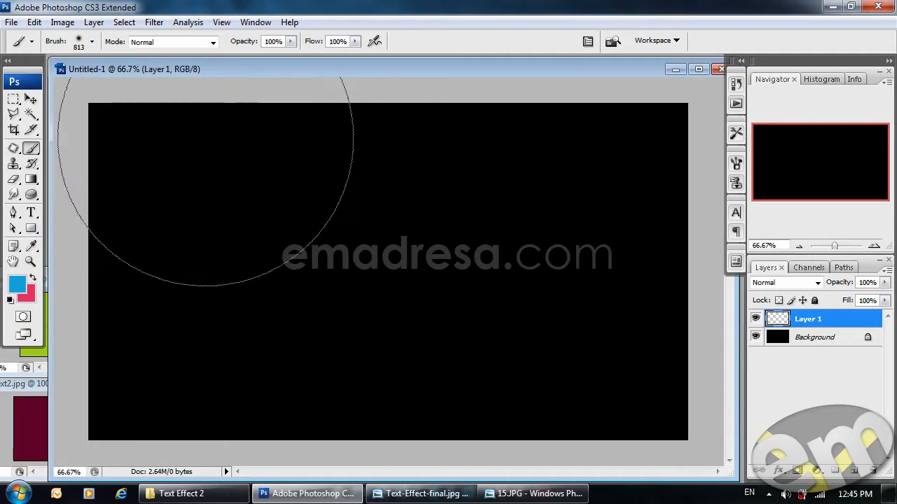
Paint a soft blue glow at the canvas's upper left and pink glows at its upper-right corner and lower left.
click(209, 133)
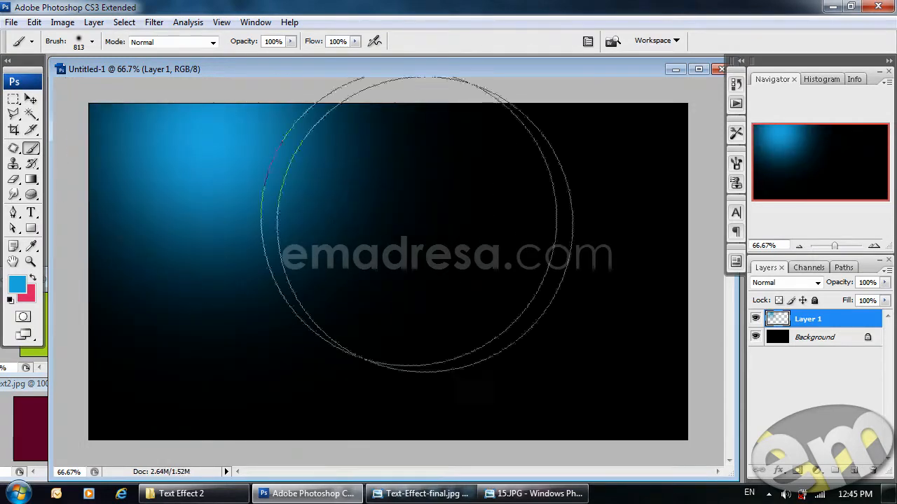
click(32, 277)
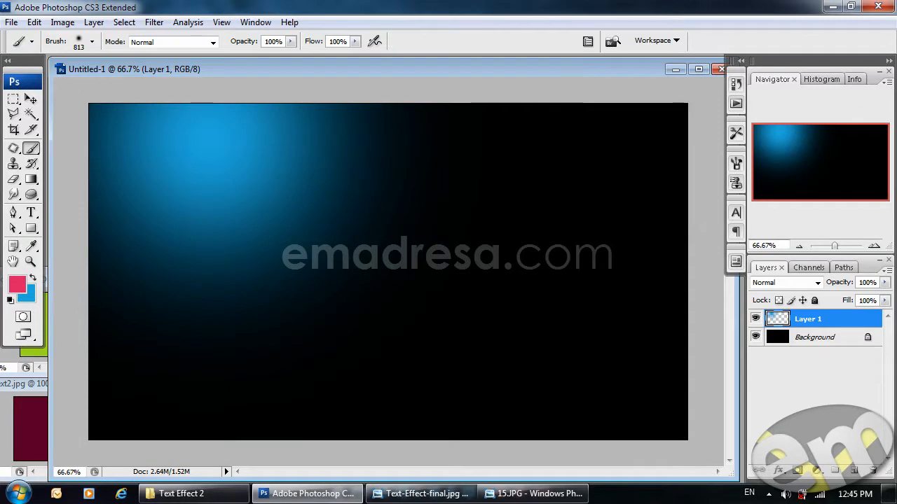
click(681, 91)
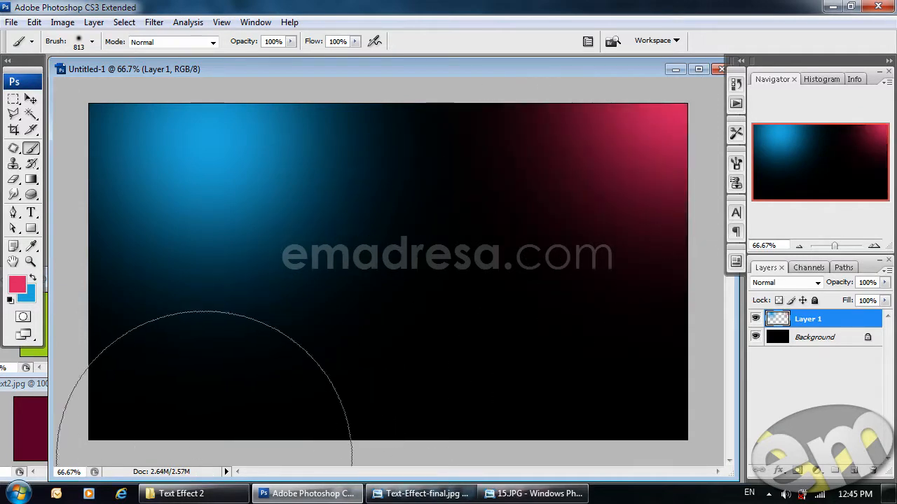
click(198, 464)
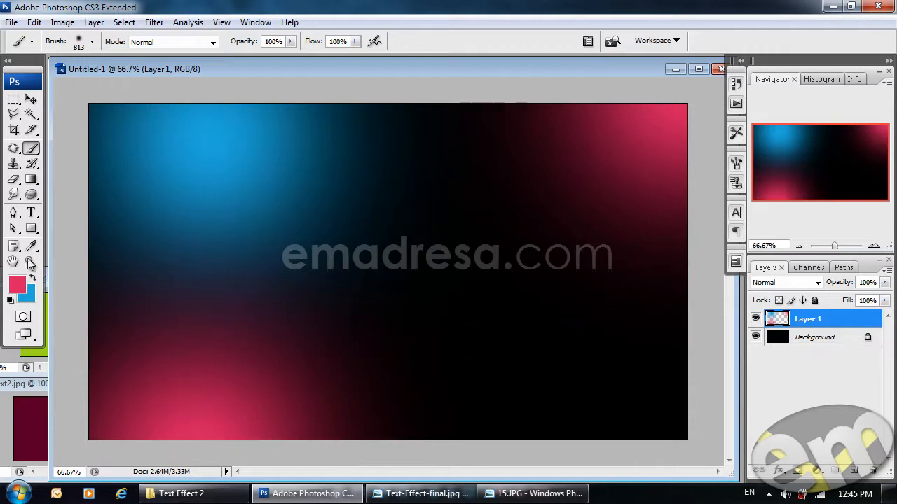
Sample color3.jpg's green as the foreground color, close that swatch file, and paint a soft green glow at the canvas's lower right.
click(12, 371)
click(17, 283)
click(76, 314)
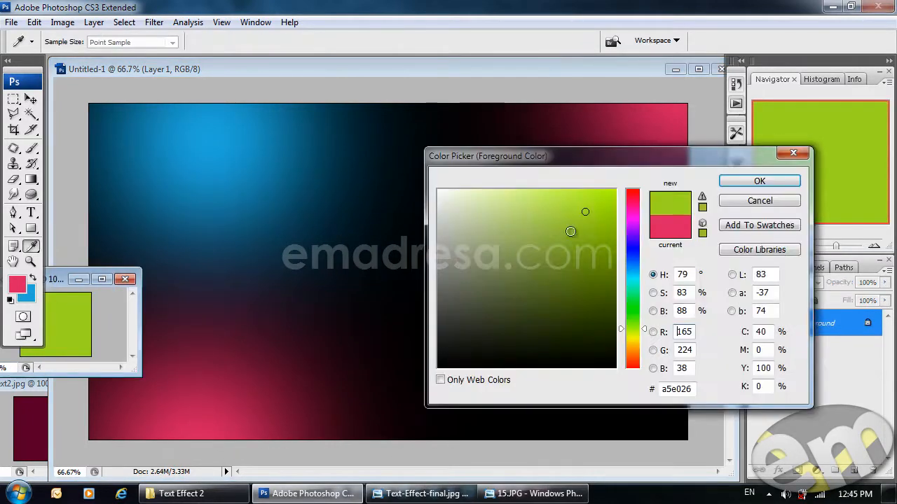
click(754, 181)
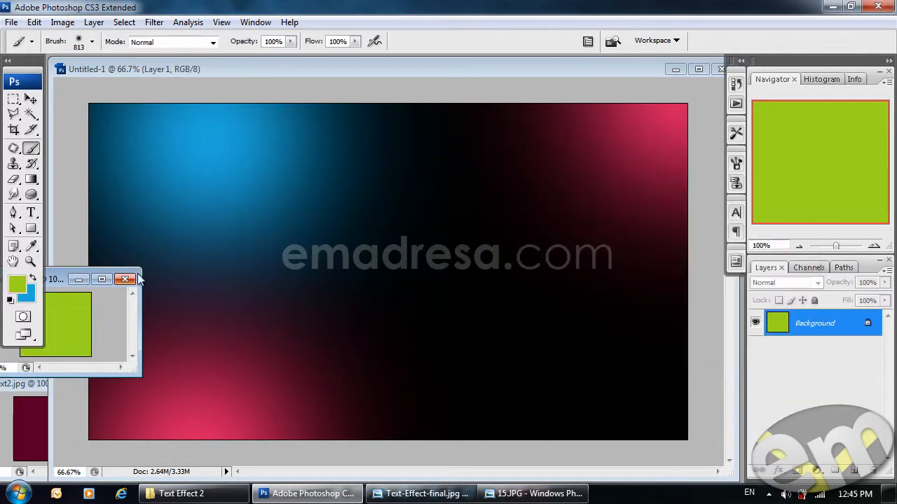
click(125, 279)
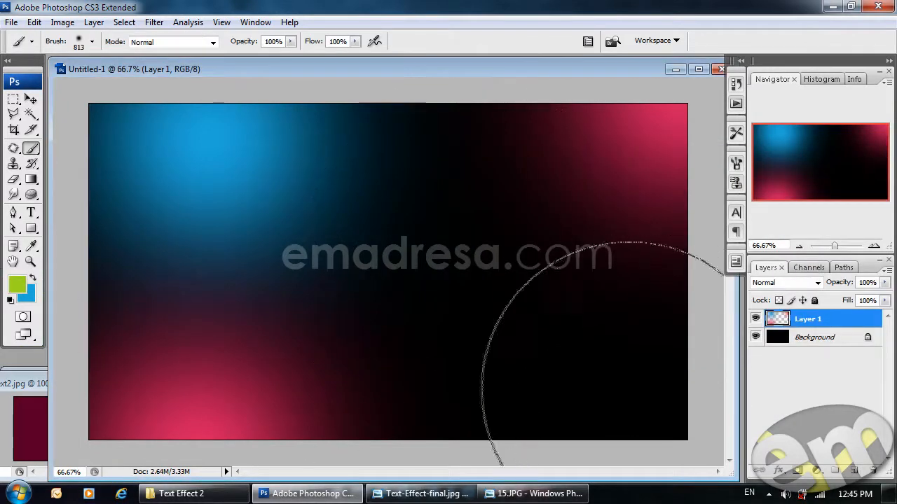
click(638, 448)
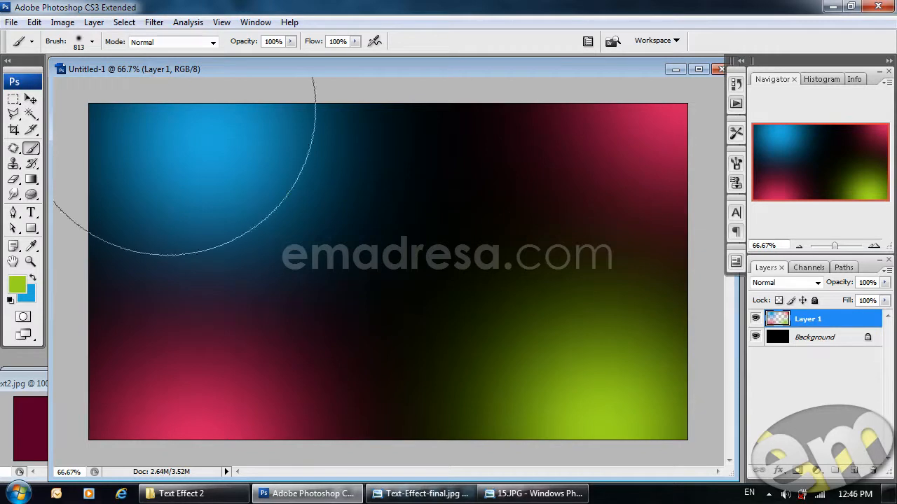
Apply a Gaussian Blur with a 241.3-pixel radius to the glow layer.
click(155, 23)
mouse_move(133, 163)
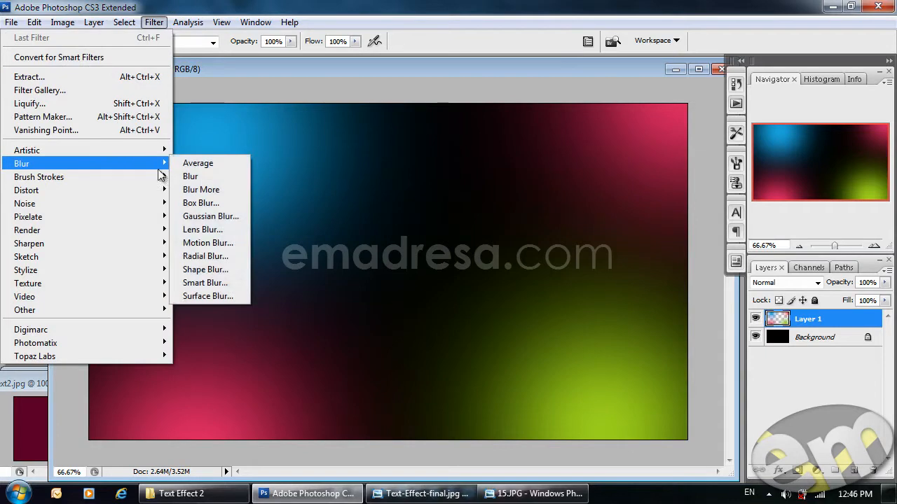
mouse_move(161, 176)
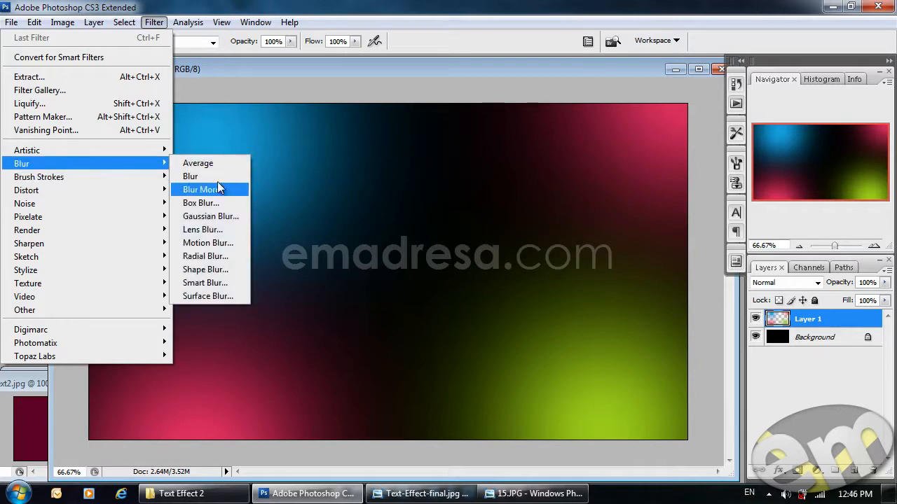
click(224, 219)
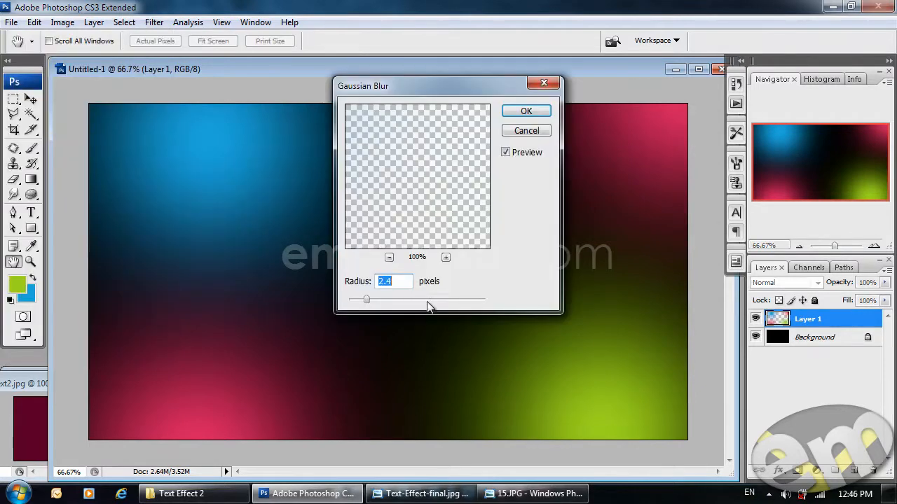
drag(457, 300, 485, 301)
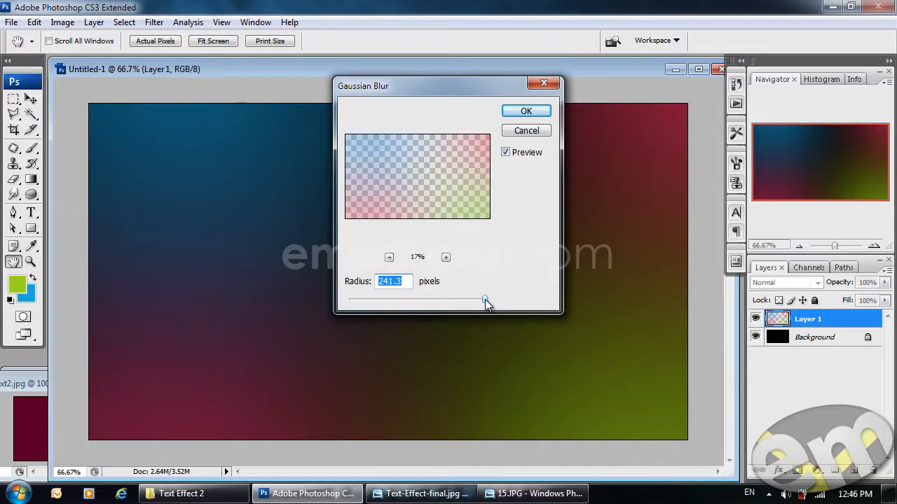
click(532, 114)
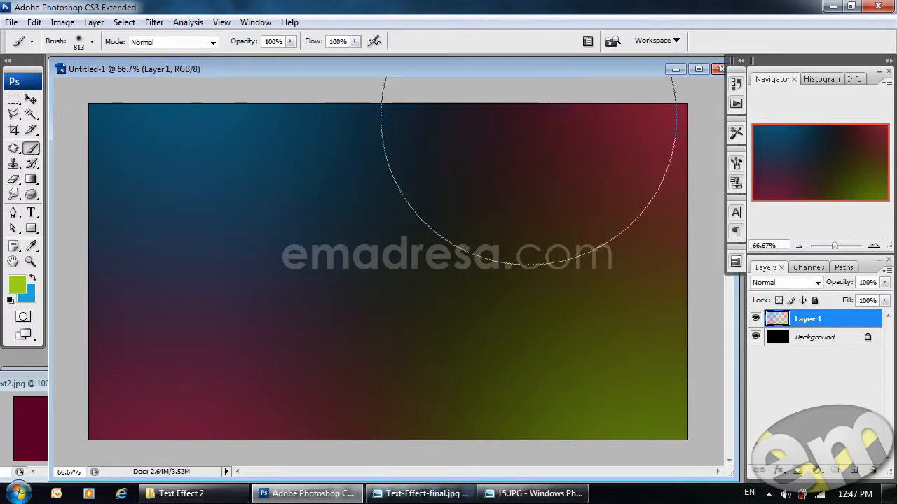
Add a new layer, open 15.JPG from the Text Effect 2 folder, and copy its scratched metal texture into Untitled-1.
click(856, 473)
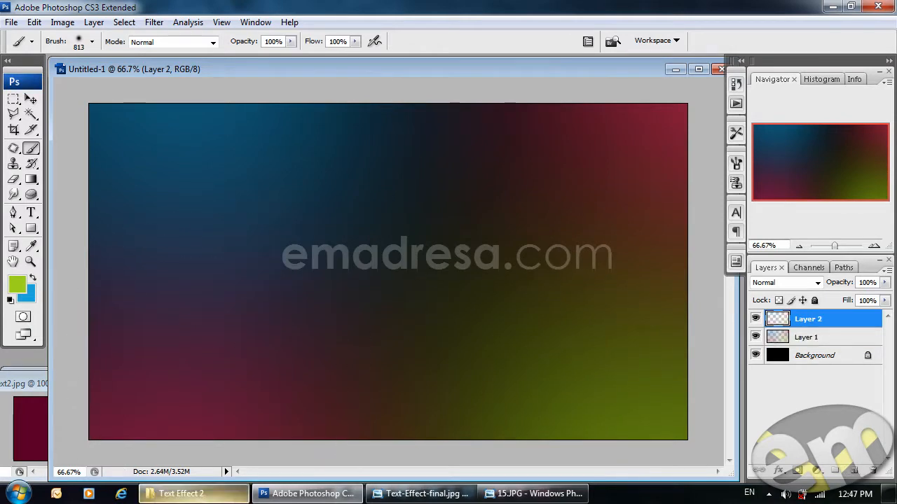
click(196, 496)
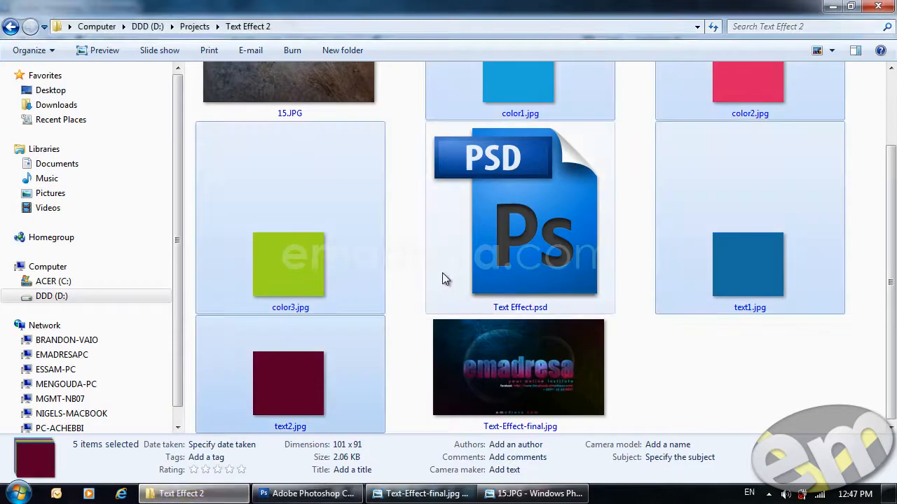
click(315, 163)
mouse_move(316, 160)
mouse_down()
mouse_move(308, 490)
mouse_move(310, 351)
mouse_up()
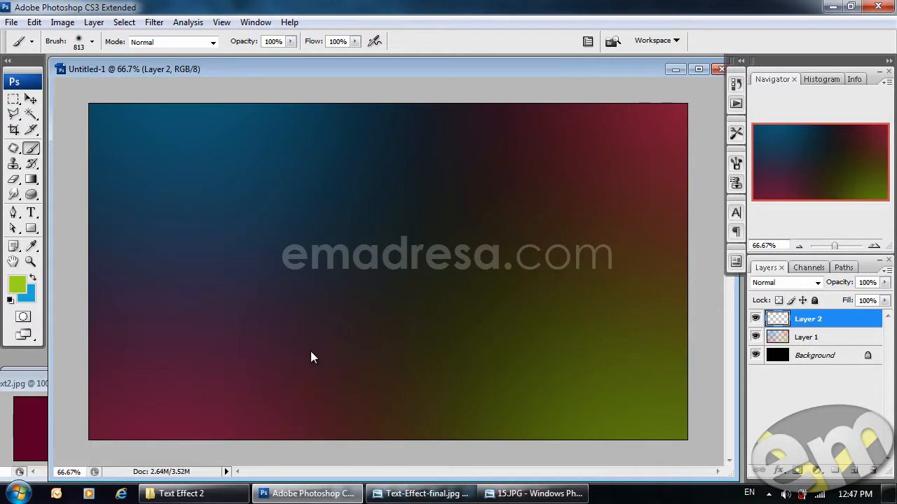
click(31, 98)
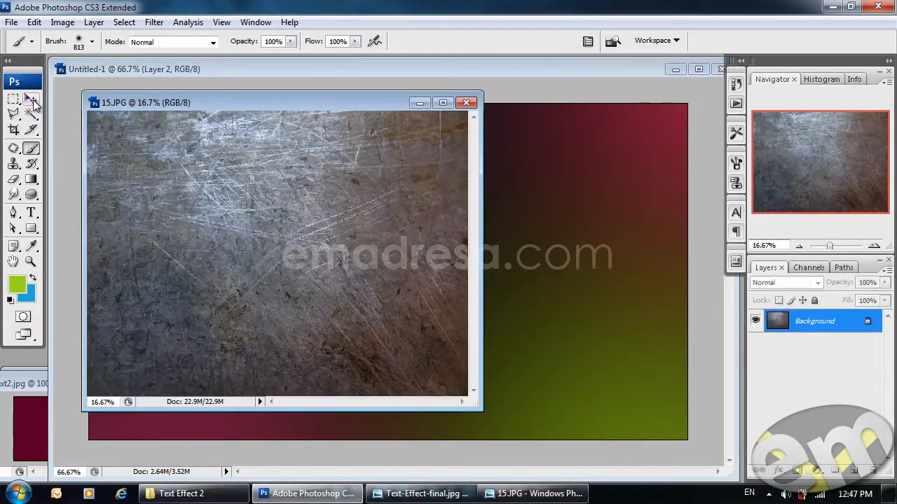
drag(338, 207, 498, 228)
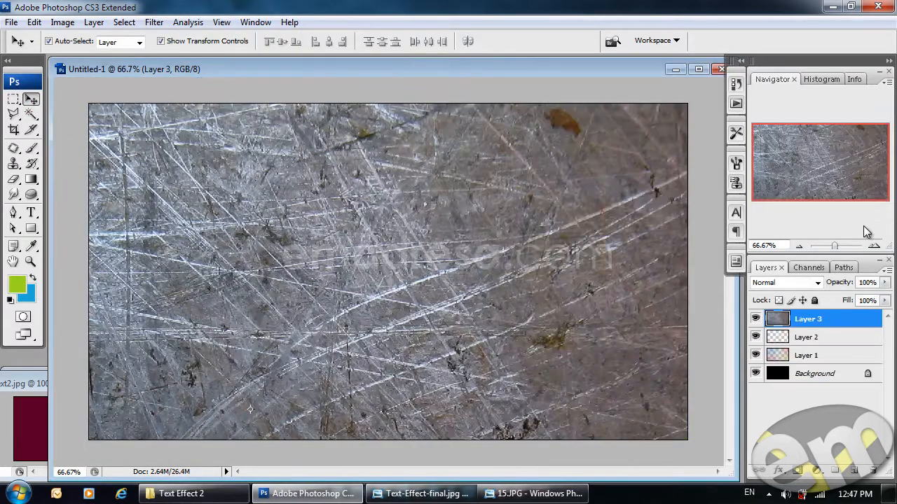
Center the metal texture layer horizontally and vertically on the Background layer.
drag(838, 248, 828, 250)
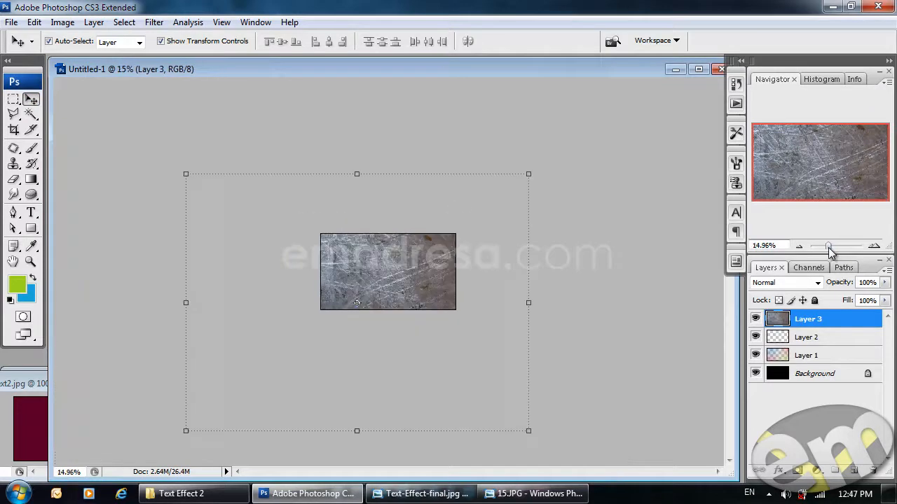
ctrl+click(821, 372)
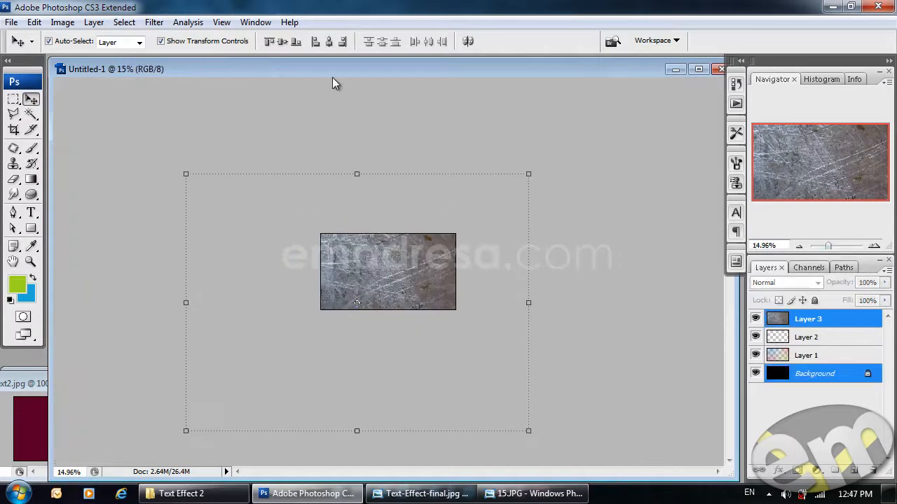
click(328, 41)
click(278, 43)
Scale the metal texture layer proportionally about its center to 39.7% so it fits the canvas width.
click(832, 328)
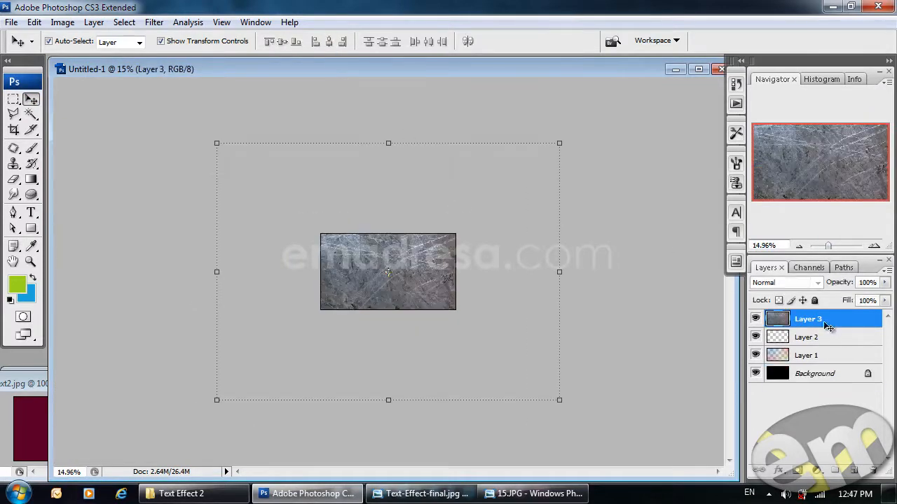
key(ctrl+t)
drag(561, 143, 483, 255)
key(Return)
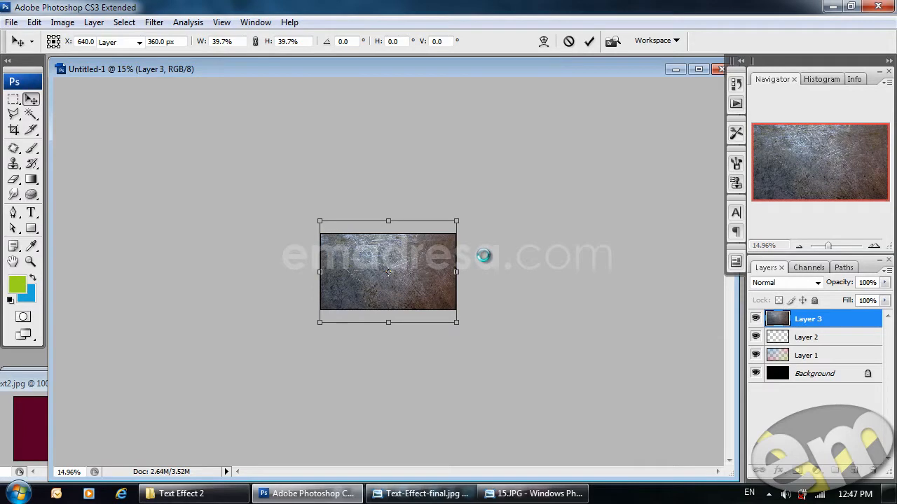
Reset the foreground and background colors to black and white, and set the metal texture layer's blend mode to Overlay.
key(d)
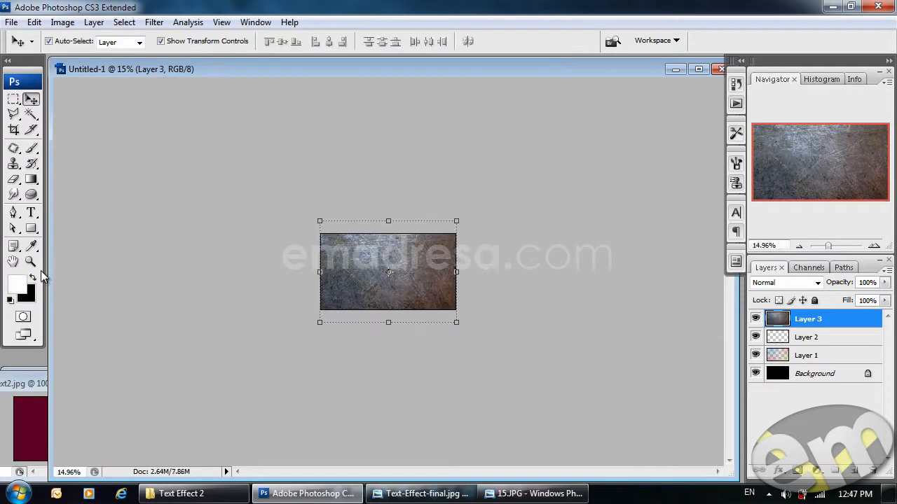
click(31, 262)
click(279, 42)
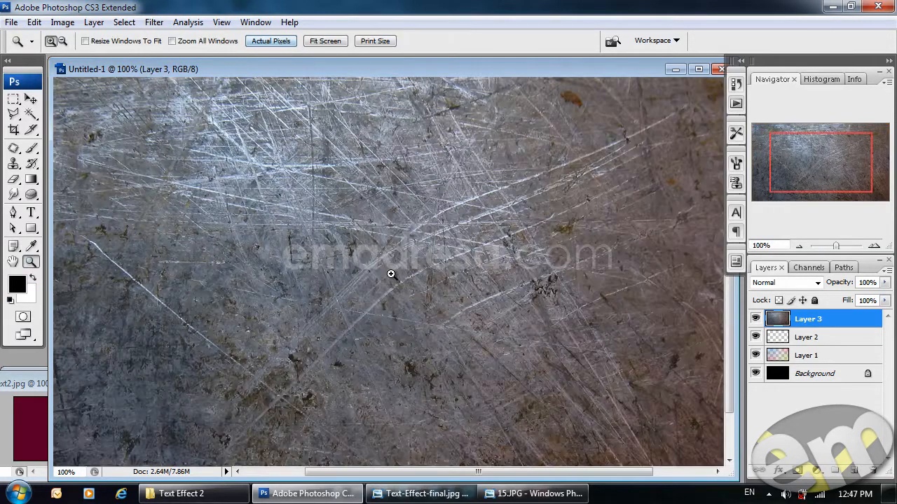
alt+click(391, 274)
alt+click(390, 274)
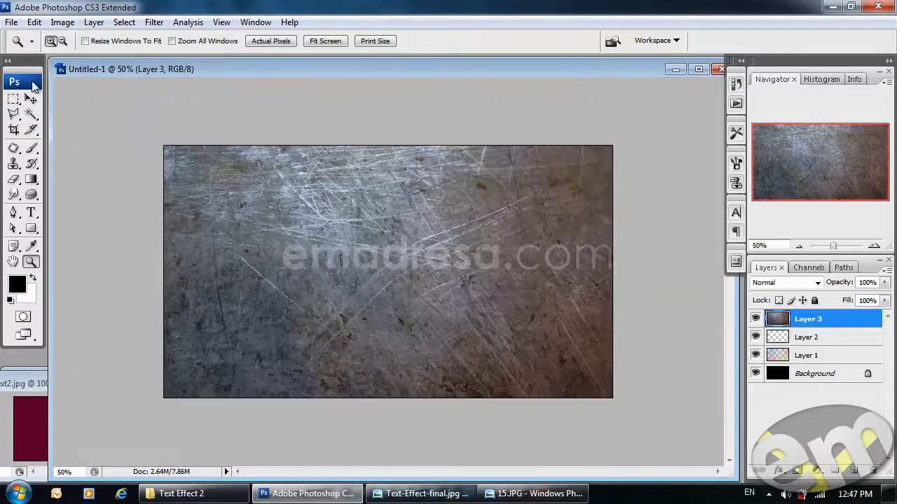
click(29, 102)
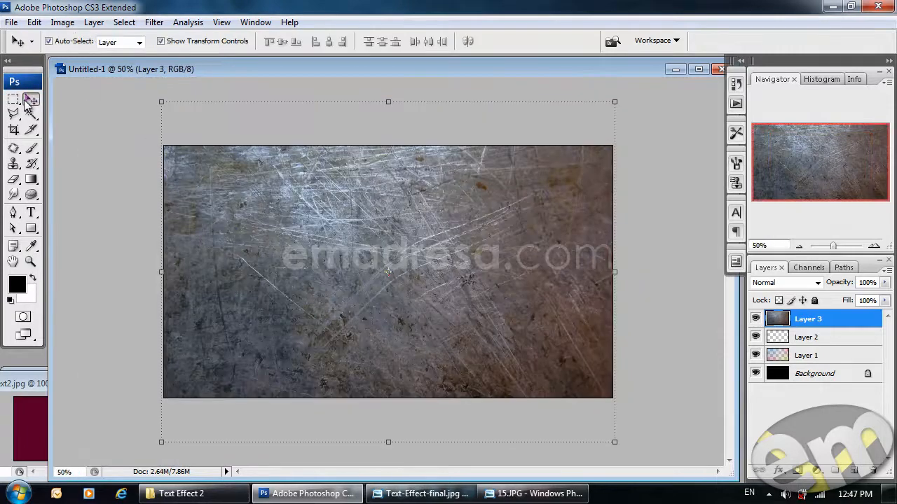
click(775, 287)
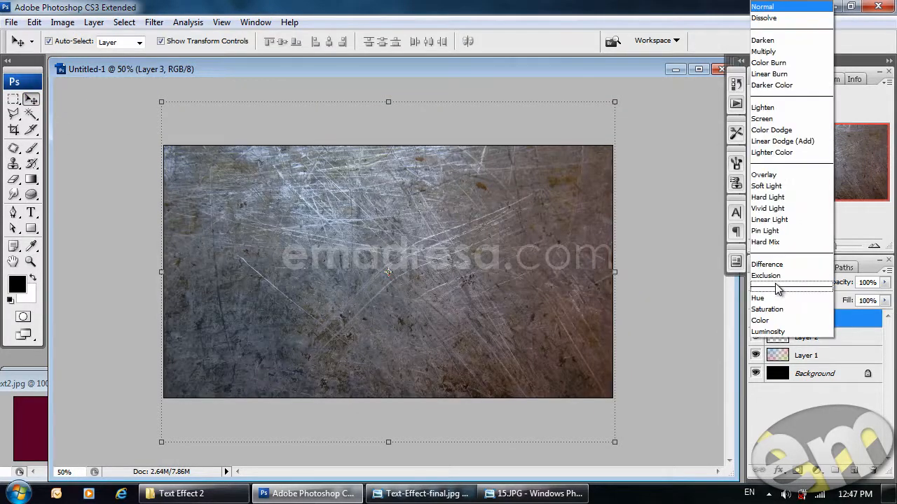
click(763, 175)
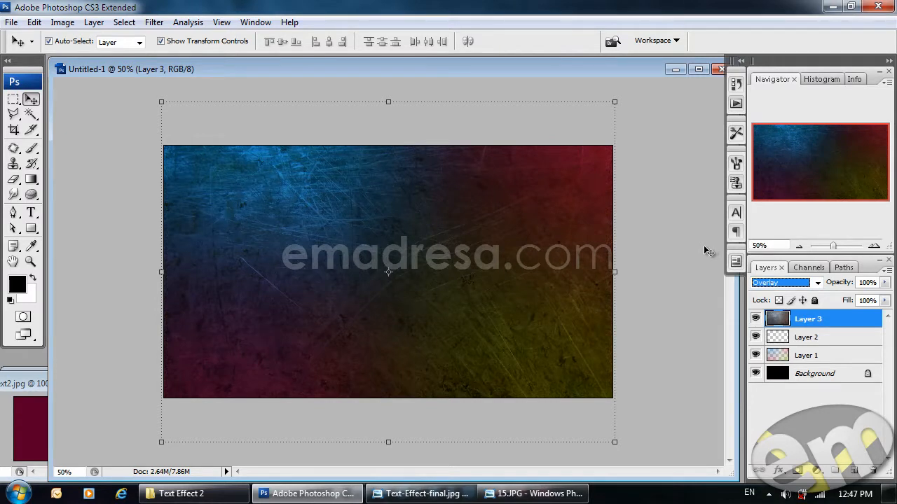
Examine the texture blended over the colored glows at actual pixel size.
click(89, 324)
click(30, 262)
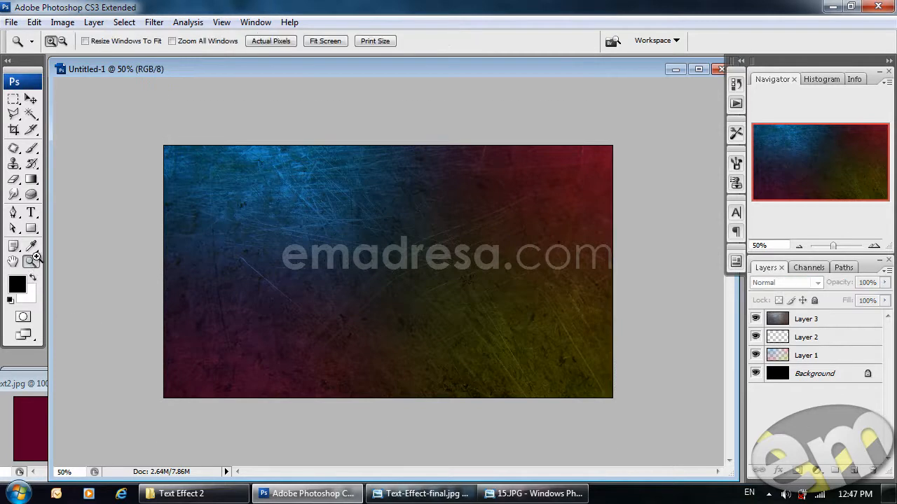
click(271, 40)
scroll(249, 182, down, 1)
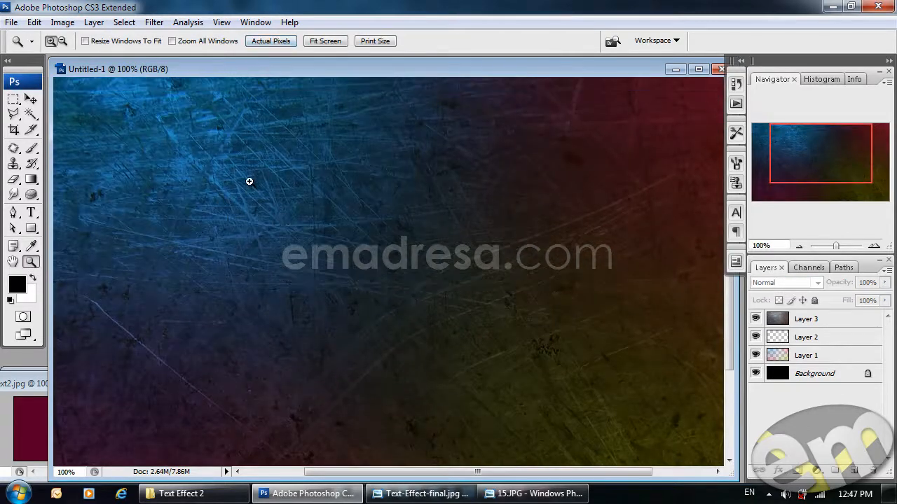
scroll(302, 228, down, 2)
scroll(310, 253, down, 1)
scroll(310, 256, up, 4)
key(alt)
alt+click(330, 250)
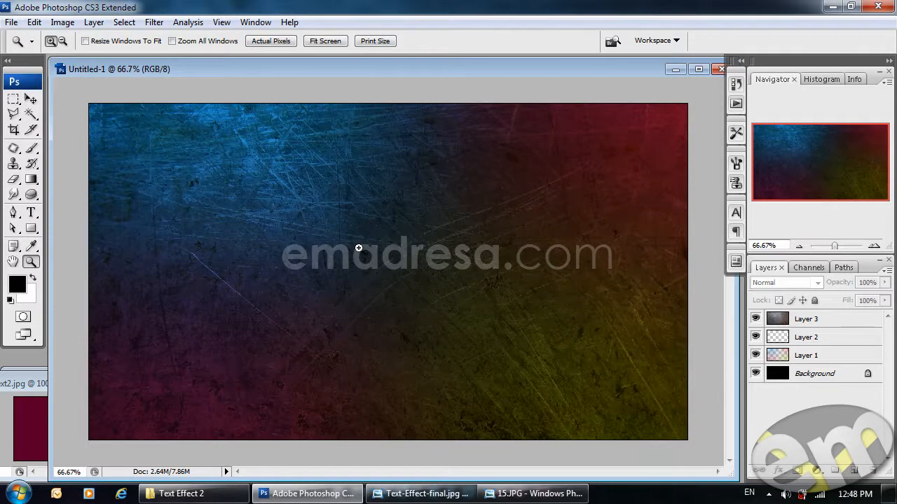
Add a new layer above the metal texture layer and fill it with black.
click(849, 321)
key(shift+alt+o)
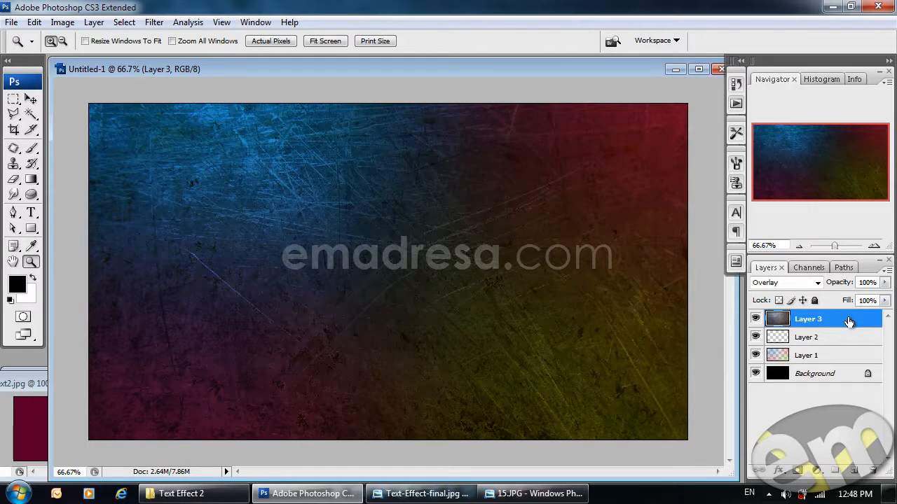
click(855, 470)
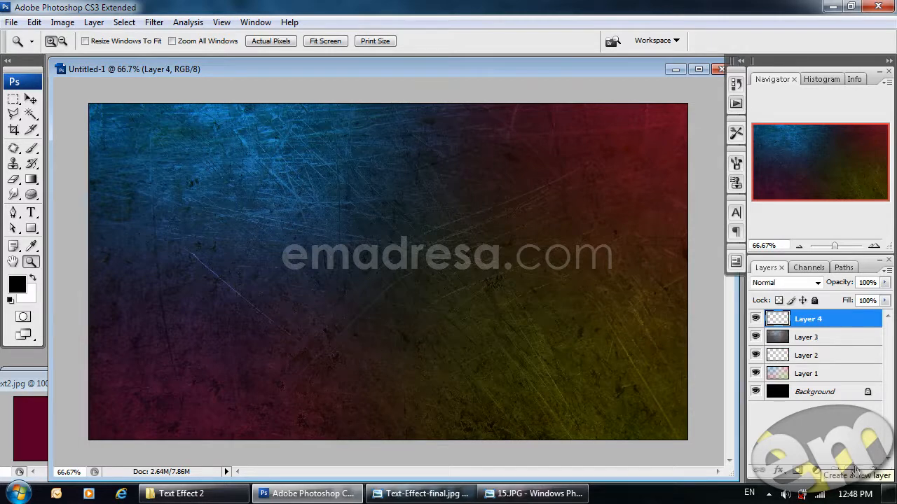
key(alt+BackSpace)
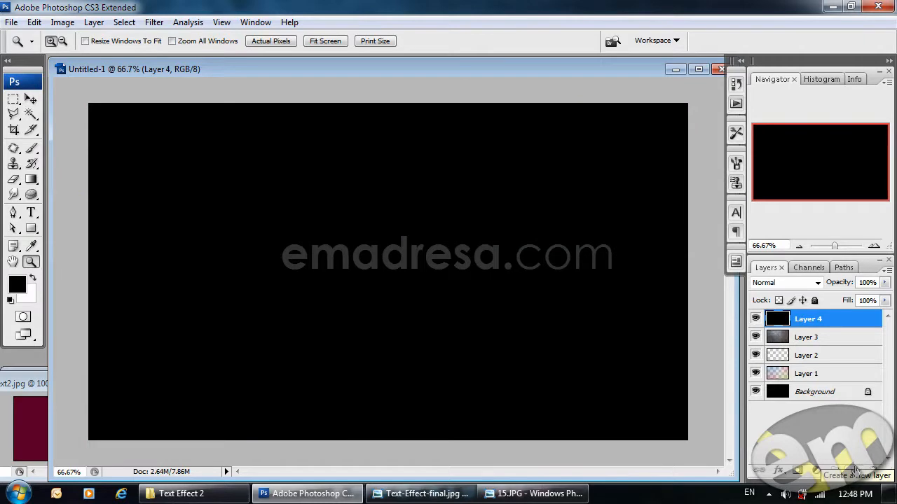
Set the black layer's blend mode to Soft Light, and compare the image with that layer hidden and shown.
click(785, 283)
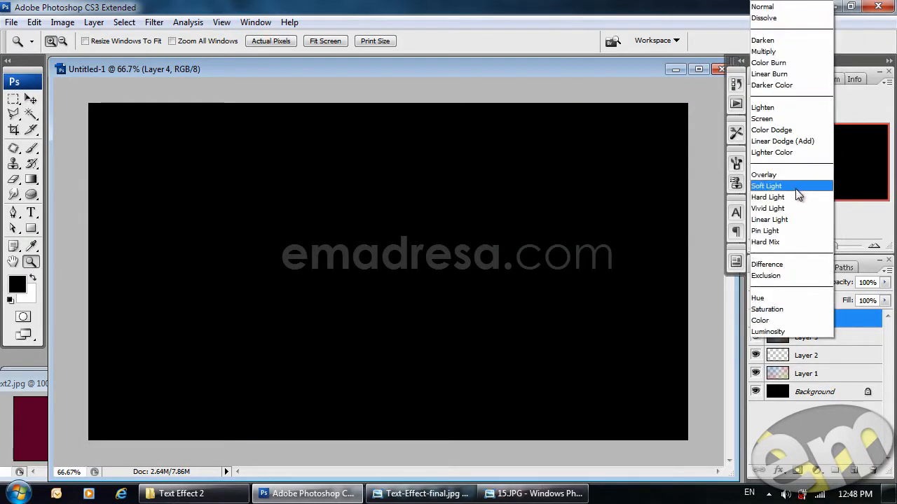
click(794, 187)
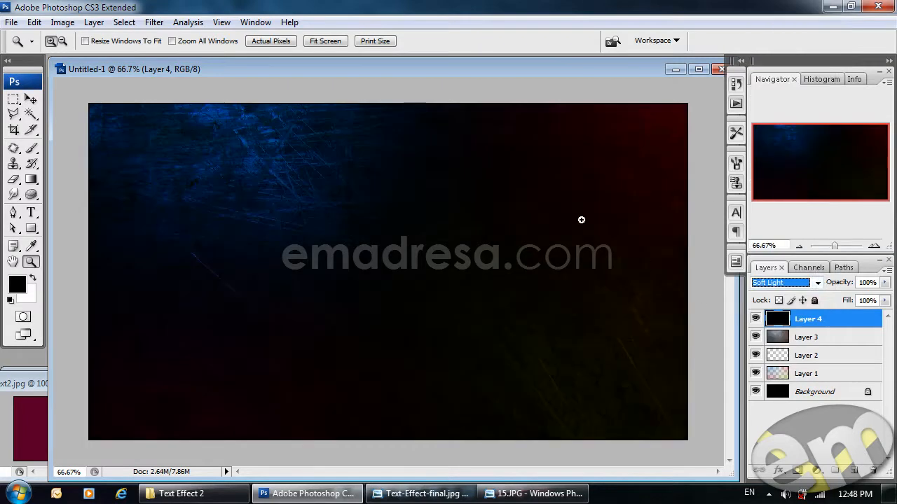
click(31, 99)
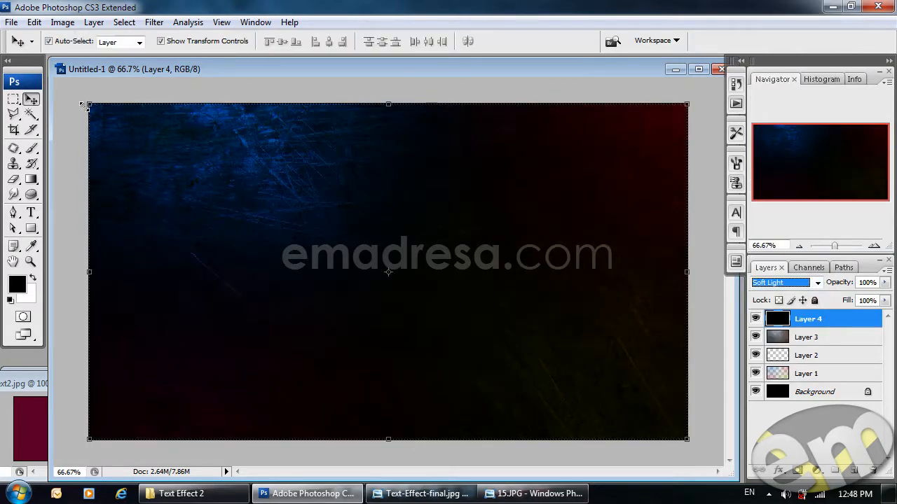
click(755, 318)
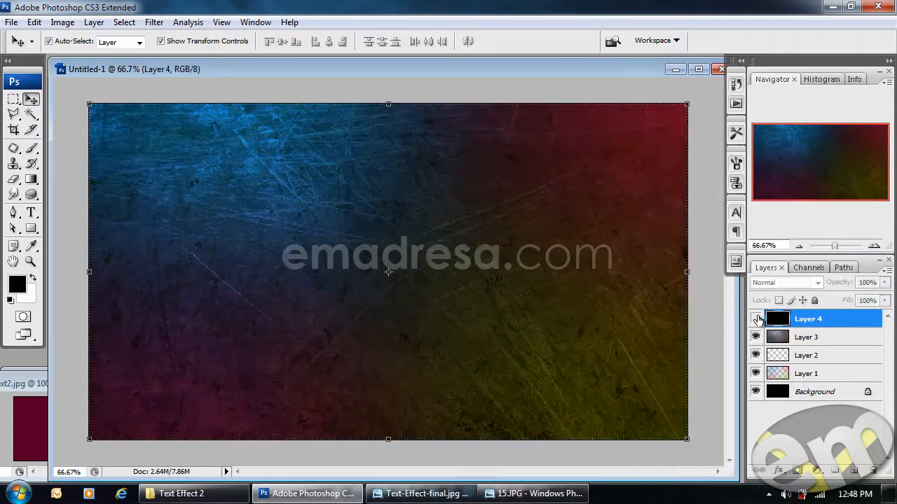
click(756, 319)
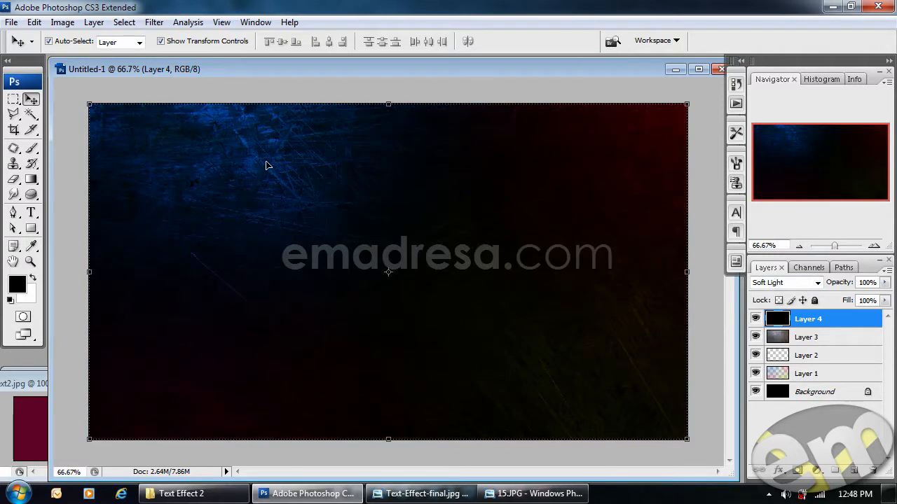
Set the black Soft Light layer's opacity to 50% and compare the result with the finished poster Text-Effect-final.jpg in Windows Photo Viewer.
click(420, 494)
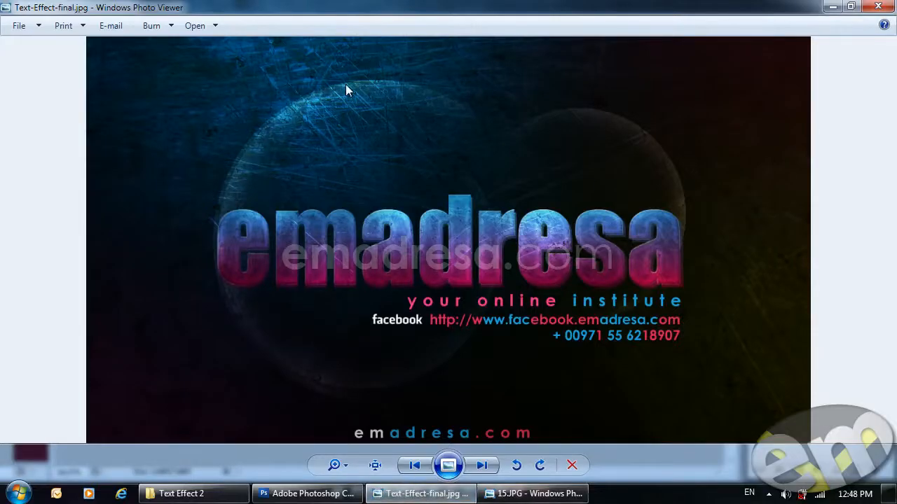
click(308, 494)
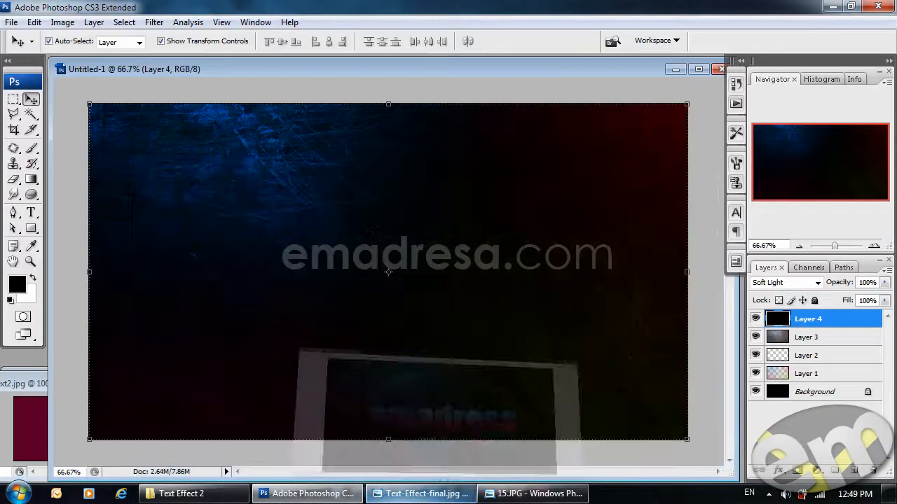
click(869, 282)
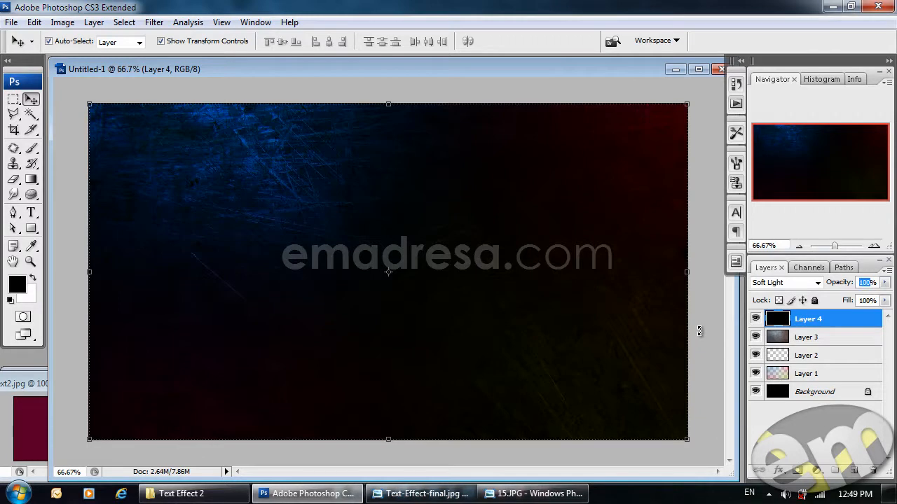
text(50)
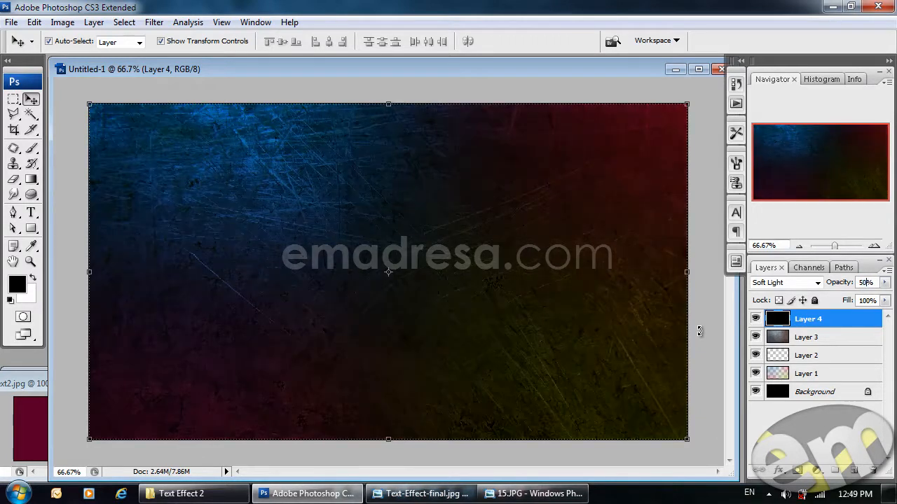
key(Return)
click(408, 494)
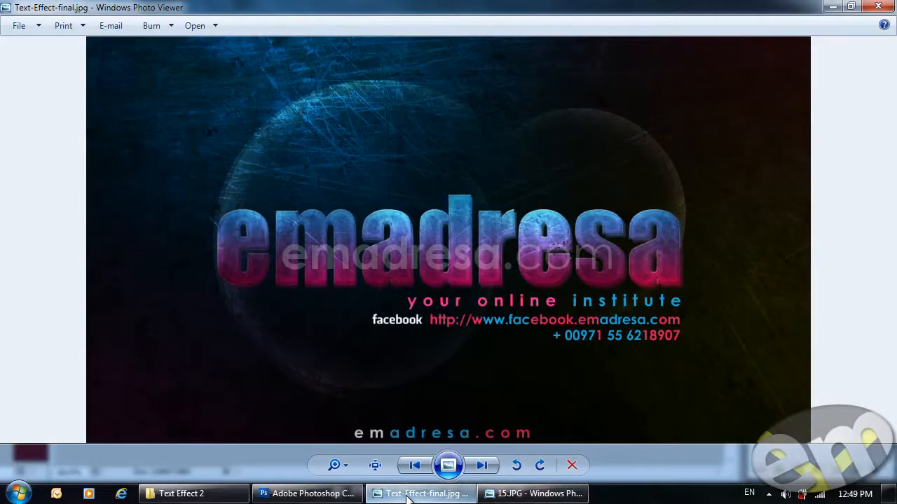
click(408, 496)
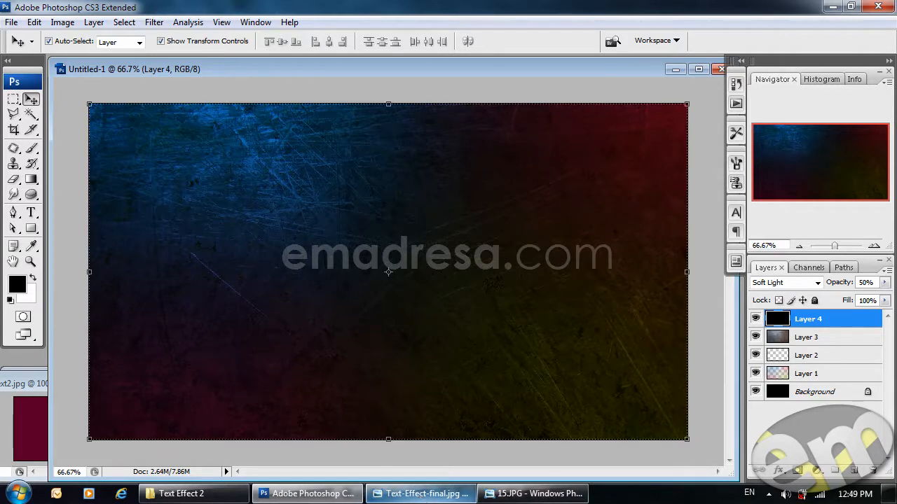
Hide and show the three layers above Layer 1 to inspect the color glows by themselves.
click(837, 380)
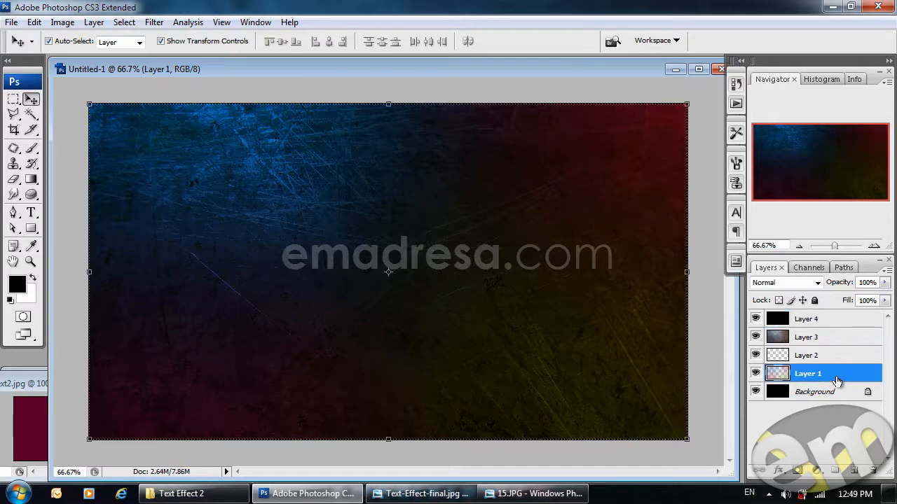
click(755, 355)
click(756, 338)
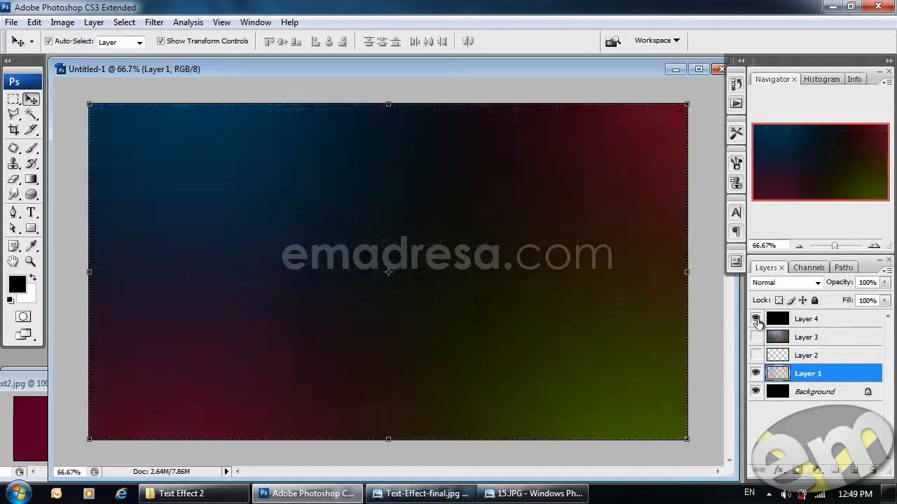
click(755, 319)
click(755, 355)
click(755, 337)
click(755, 319)
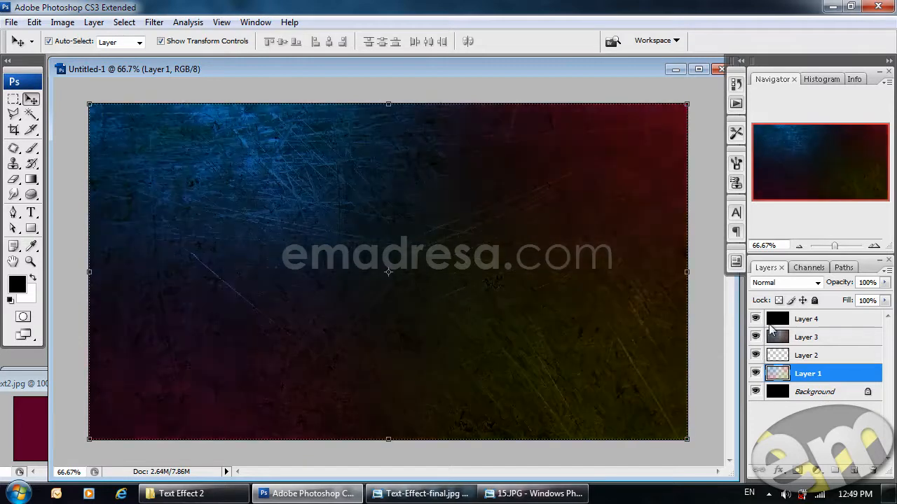
Set the opacity of the color glow layer, Layer 1, to 85%.
drag(847, 286, 836, 286)
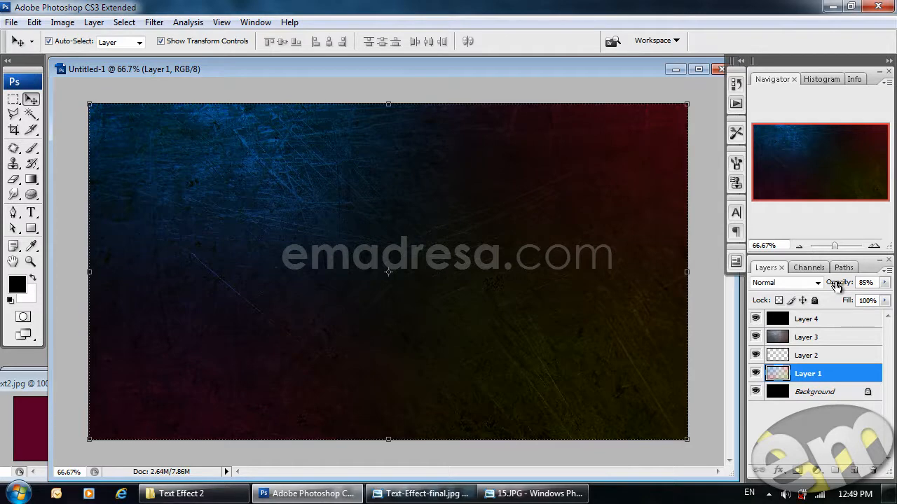
click(838, 284)
click(707, 301)
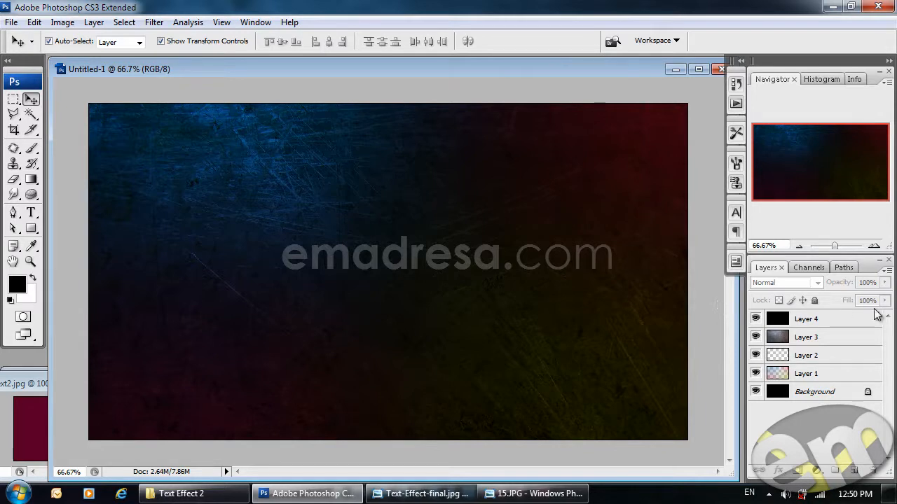
Set the opacity of the metal texture layer, Layer 3, to 90%.
click(861, 339)
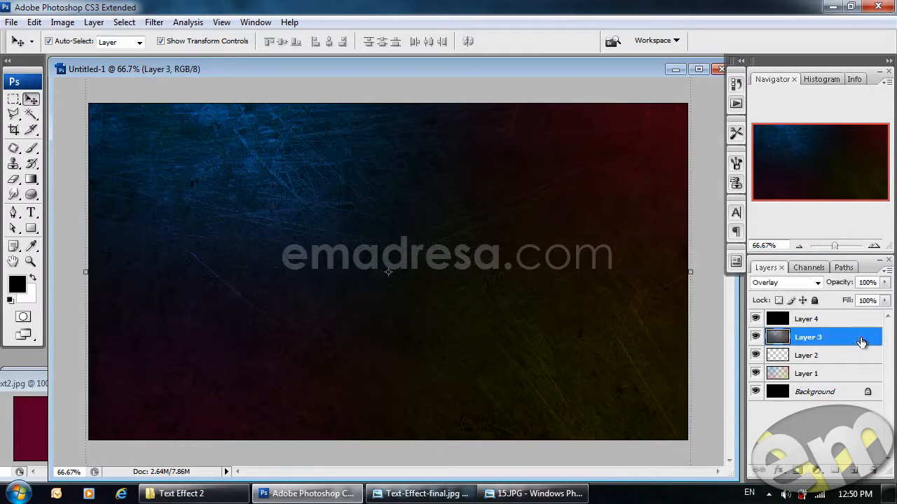
drag(844, 284, 838, 287)
drag(838, 287, 834, 287)
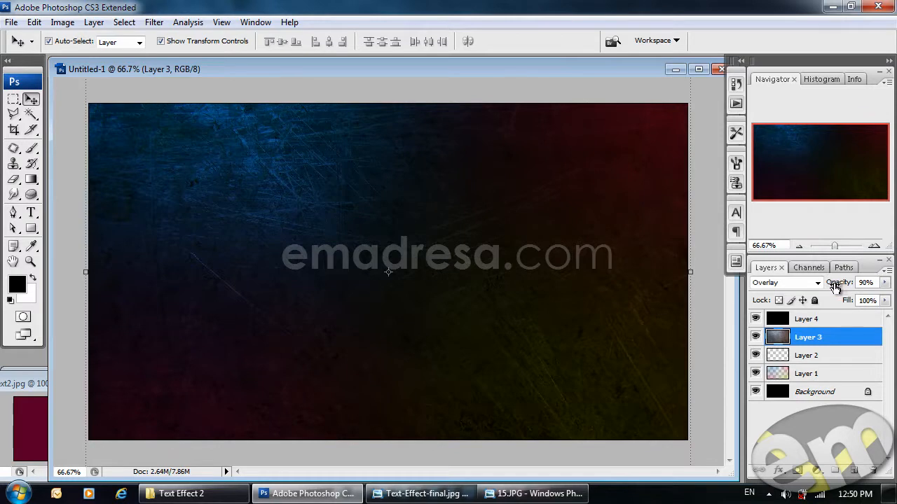
click(718, 373)
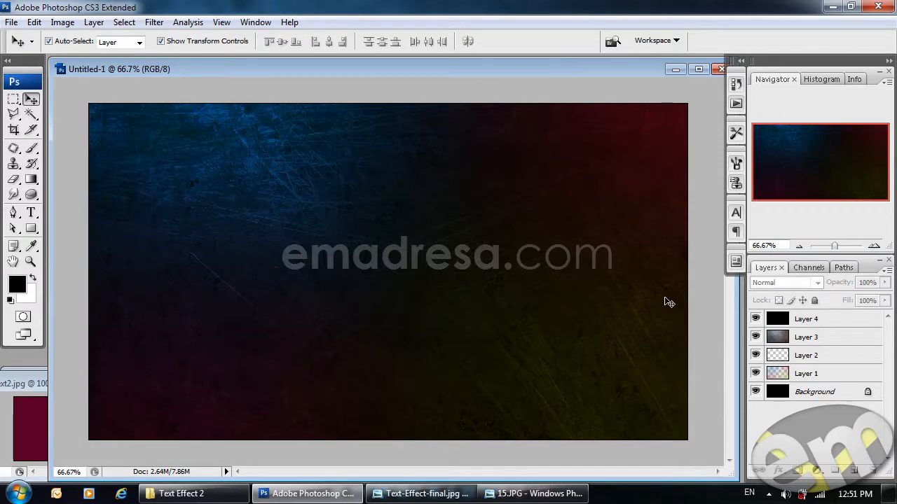
Consult the finished poster's circles, and draw a large circular selection over the left half of the canvas with the Elliptical Marquee.
click(426, 494)
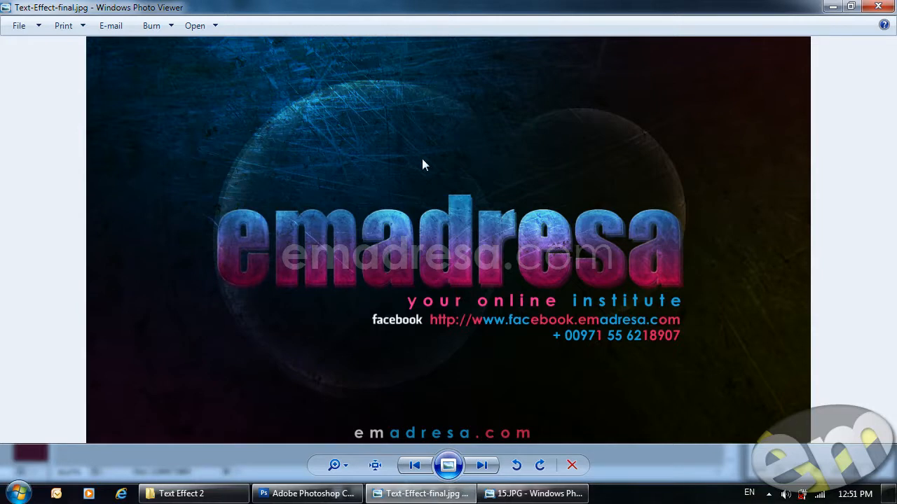
click(337, 493)
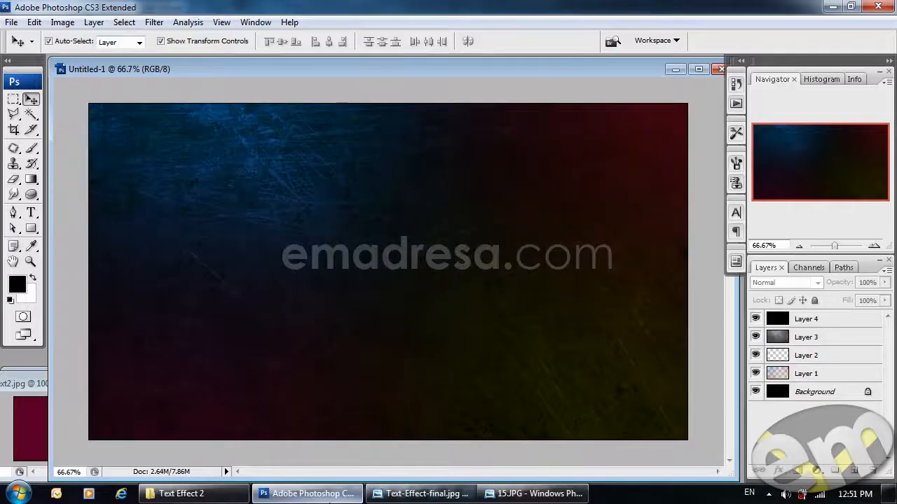
click(13, 99)
click(66, 112)
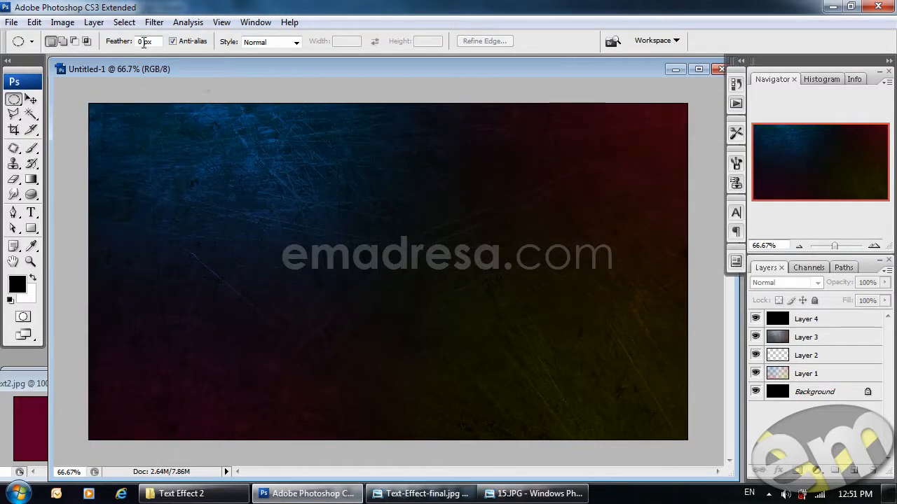
click(51, 42)
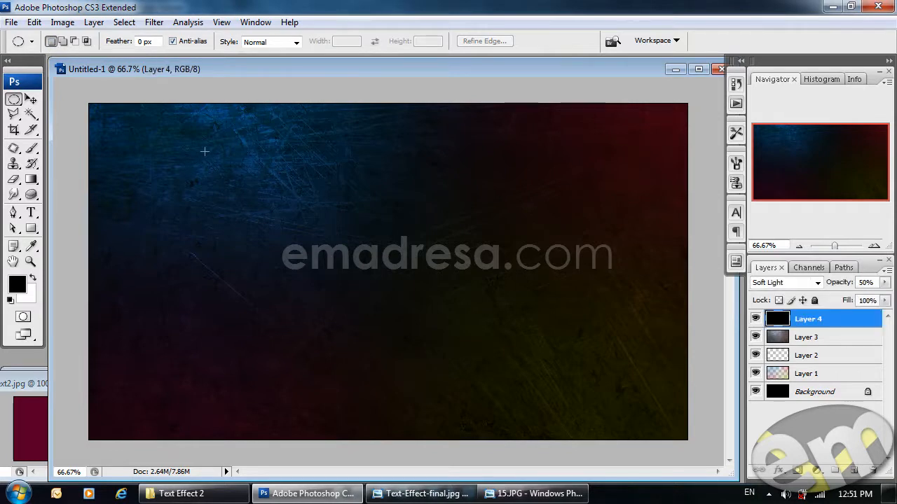
mouse_move(205, 151)
mouse_down()
mouse_move(464, 424)
mouse_move(439, 397)
mouse_move(459, 406)
mouse_move(430, 401)
mouse_move(448, 417)
mouse_up()
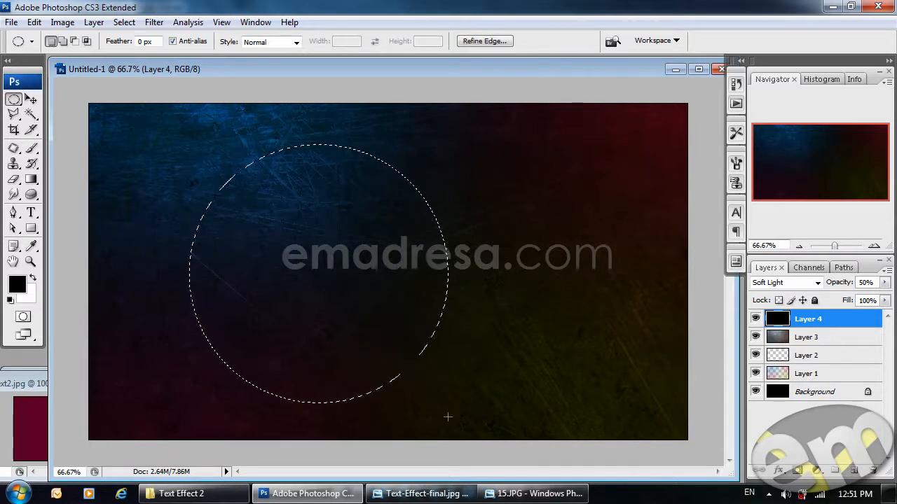
Add a new layer above the black layer and prepare a soft white brush with a 185 px diameter and 0% hardness.
click(854, 471)
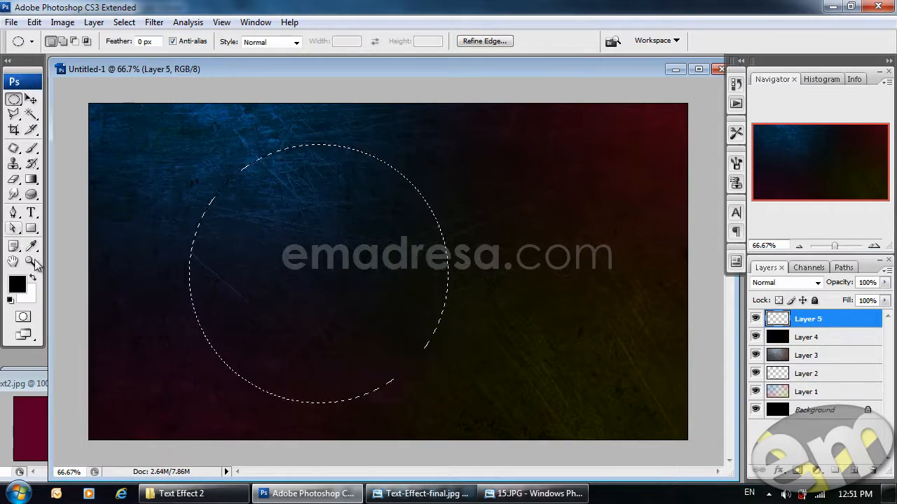
key(x)
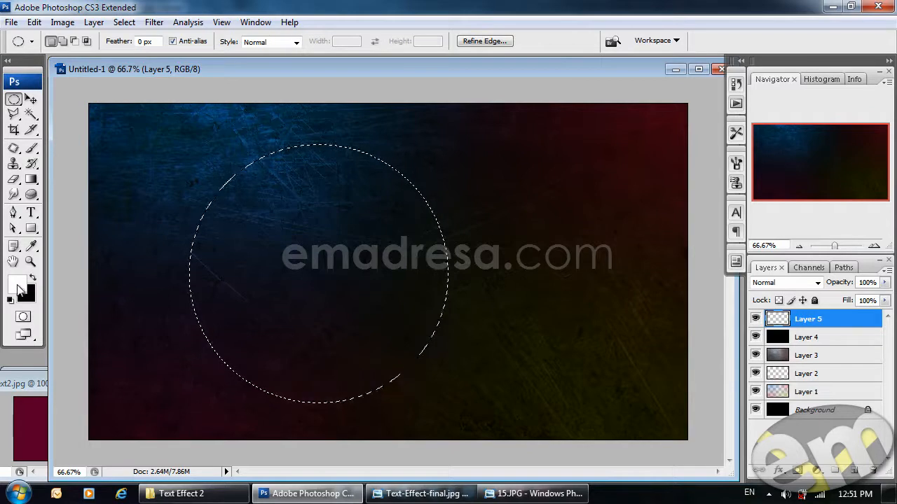
click(32, 149)
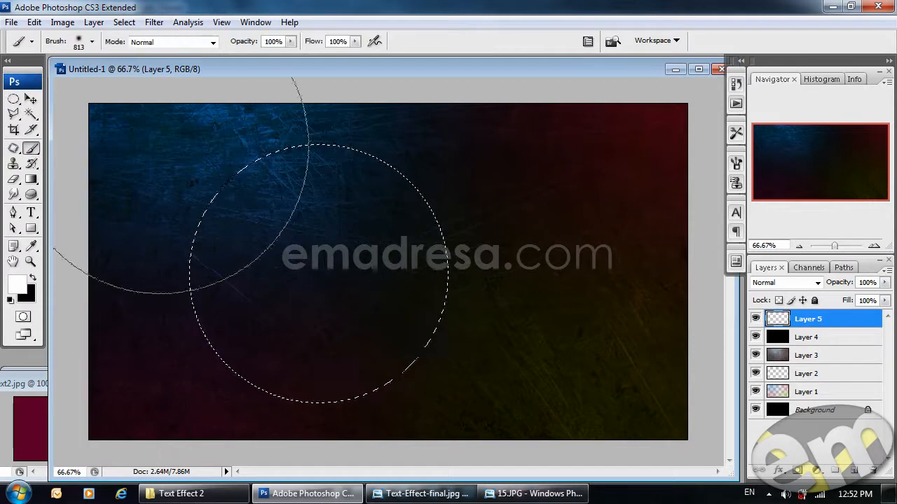
right_click(417, 254)
drag(435, 247, 404, 248)
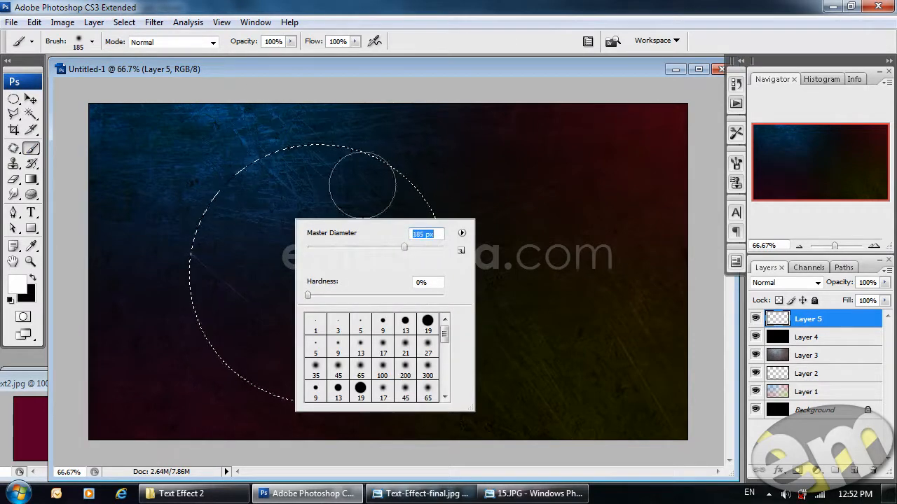
click(315, 67)
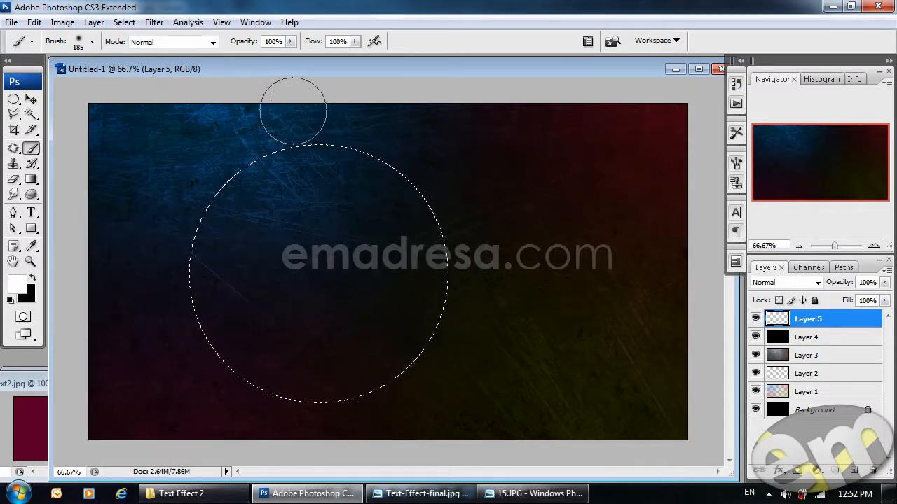
Paint a faint white glow inside the left edge of the circular selection, undoing the first overly bright stroke, and deselect.
drag(327, 126, 189, 214)
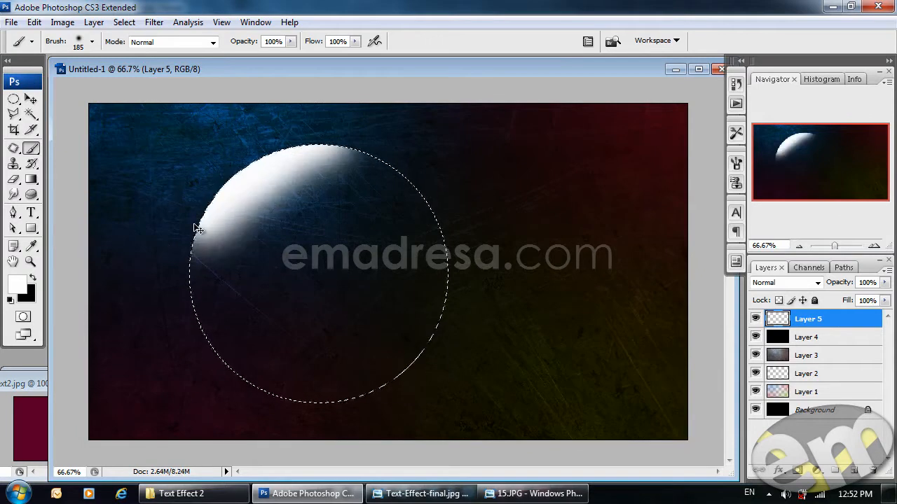
key(ctrl+z)
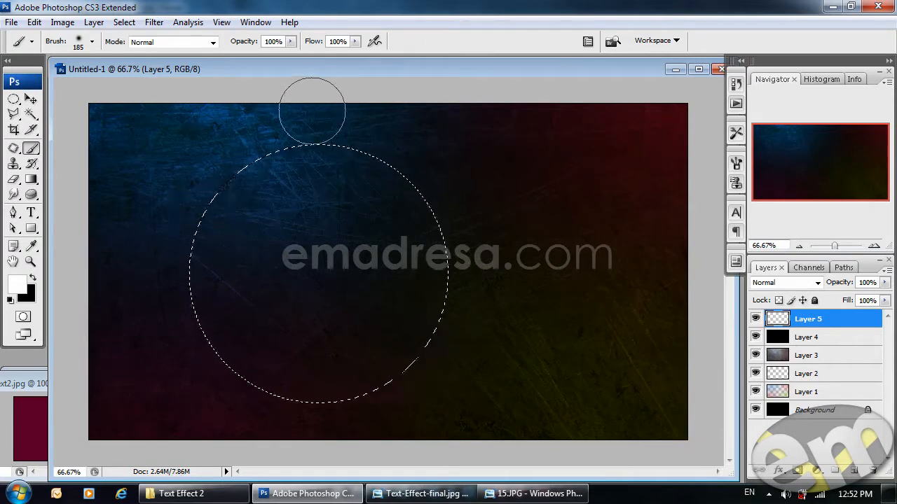
mouse_move(311, 110)
mouse_down()
mouse_move(248, 124)
mouse_move(206, 150)
mouse_move(173, 190)
mouse_move(148, 261)
mouse_move(173, 349)
mouse_move(199, 394)
mouse_move(295, 443)
mouse_move(232, 415)
mouse_move(184, 375)
mouse_move(151, 316)
mouse_move(147, 247)
mouse_move(164, 196)
mouse_move(208, 138)
mouse_move(193, 151)
mouse_move(270, 112)
mouse_move(318, 102)
mouse_move(300, 137)
mouse_move(314, 134)
mouse_move(304, 115)
mouse_move(310, 105)
mouse_move(376, 112)
mouse_move(347, 104)
mouse_up()
drag(336, 439, 267, 445)
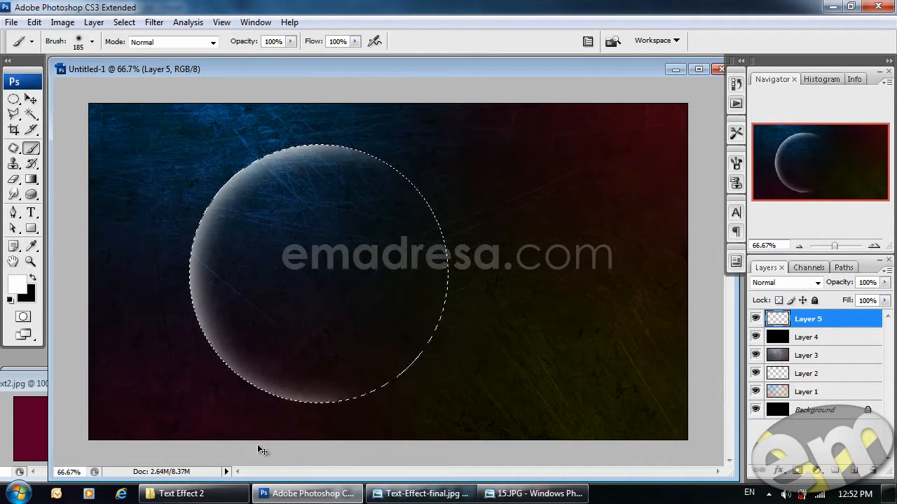
key(ctrl+d)
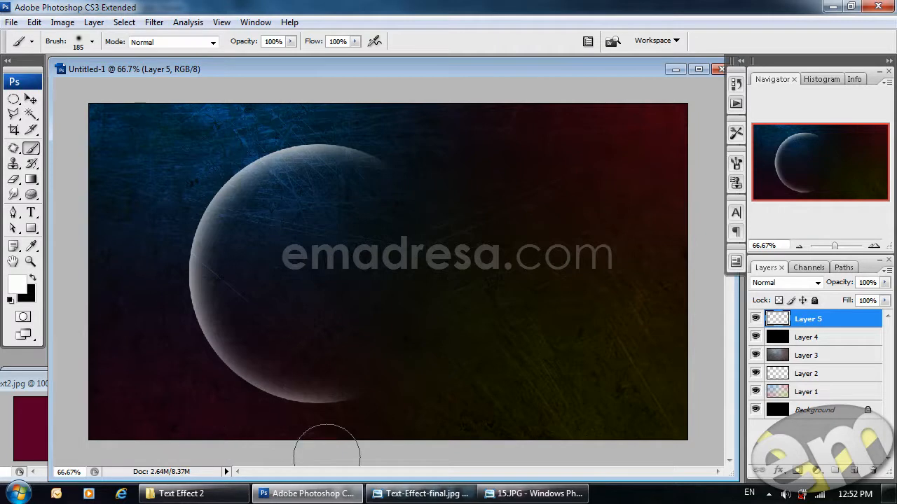
Move the painted crescent slightly upward and place its layer below the metal texture layer.
click(31, 99)
drag(248, 198, 257, 174)
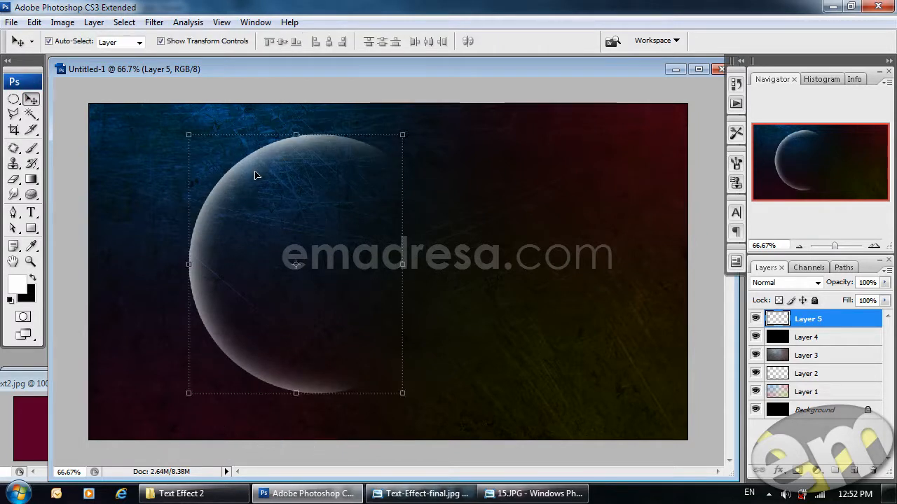
drag(840, 322, 839, 365)
drag(838, 363, 838, 366)
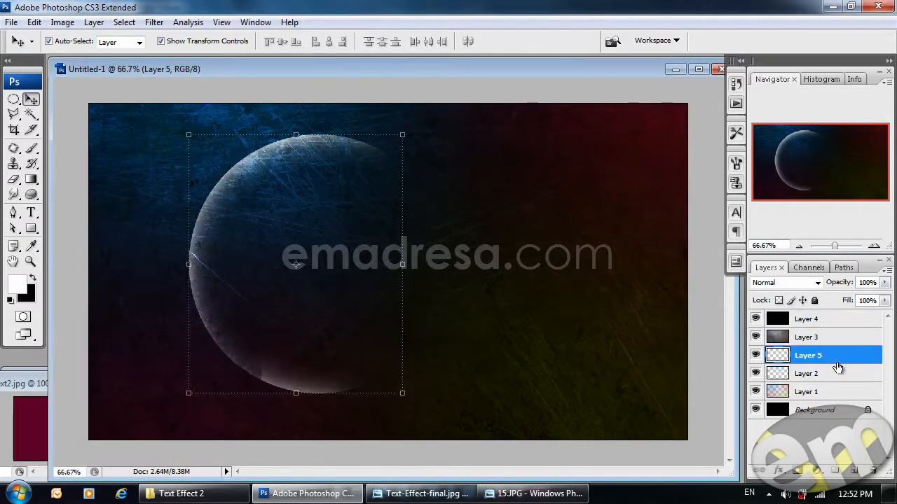
Set the crescent layer's blend mode to Overlay and move the layer to the top of the layer stack.
click(786, 283)
click(776, 175)
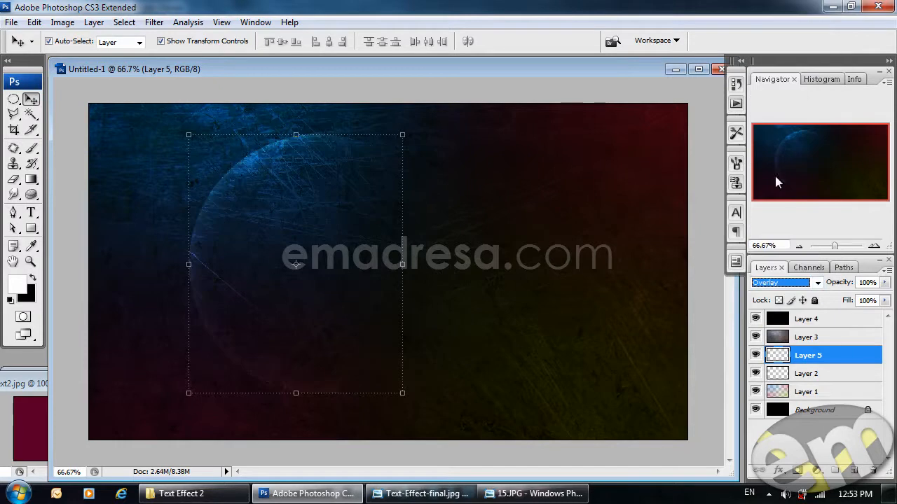
click(699, 331)
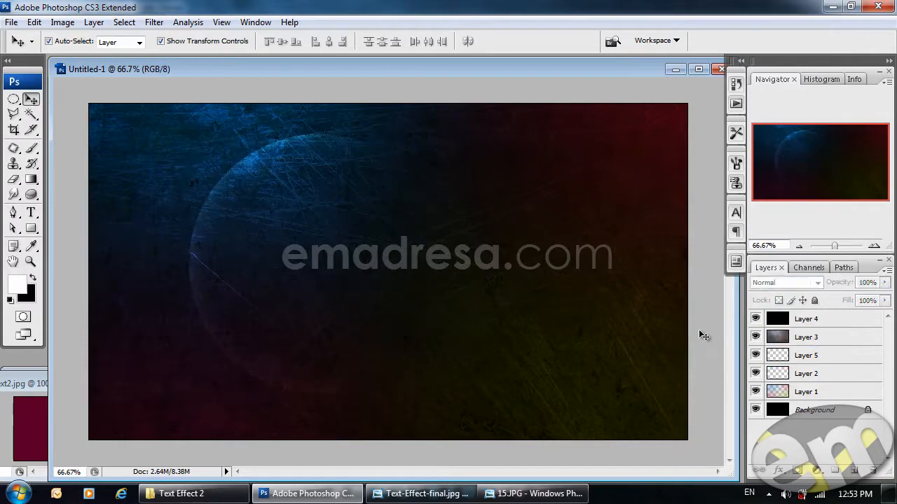
click(407, 495)
click(406, 496)
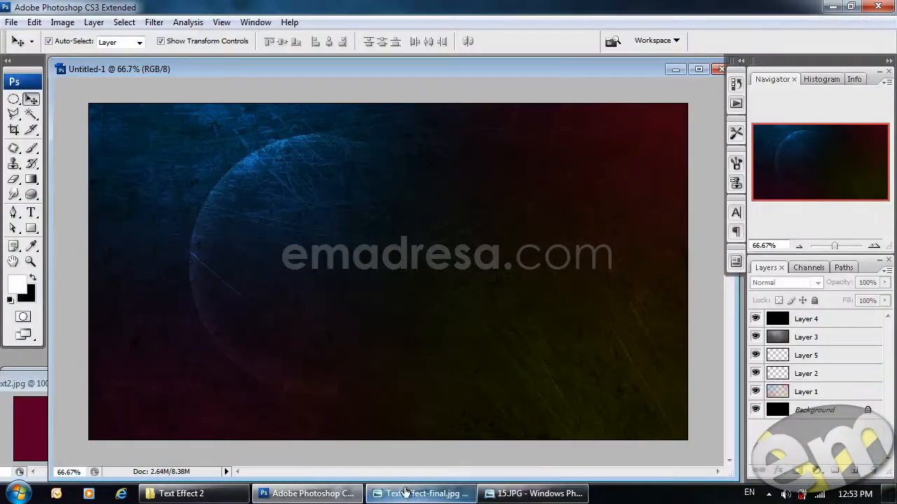
click(838, 357)
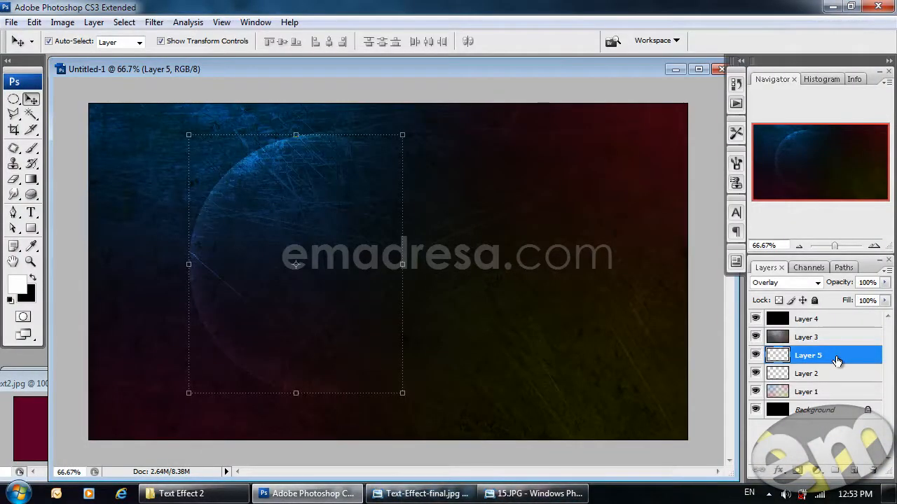
drag(833, 361, 826, 317)
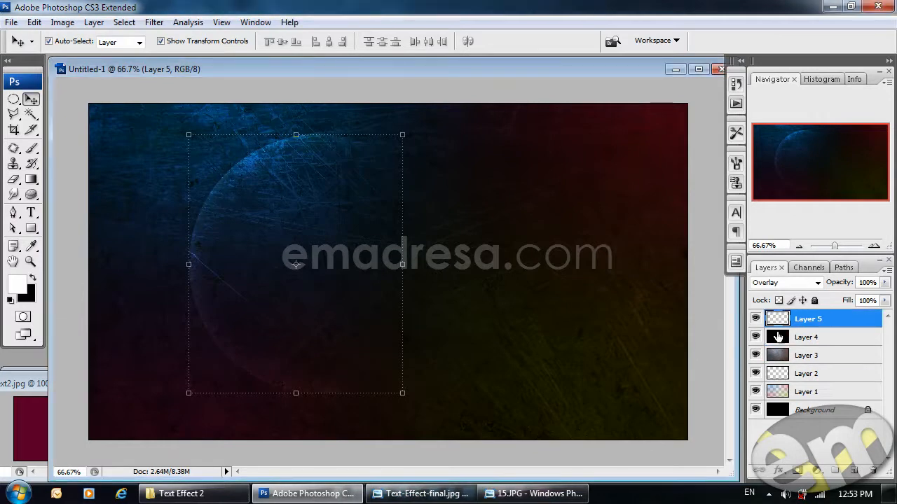
Duplicate the crescent layer twice and offset the copies slightly to intensify the glow on the circle's left rim.
click(755, 320)
click(755, 319)
drag(249, 167, 255, 172)
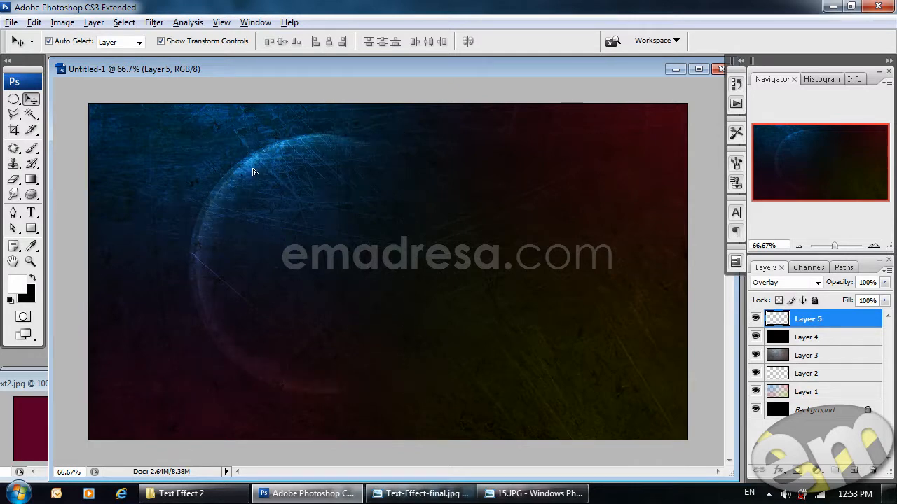
drag(253, 173, 241, 176)
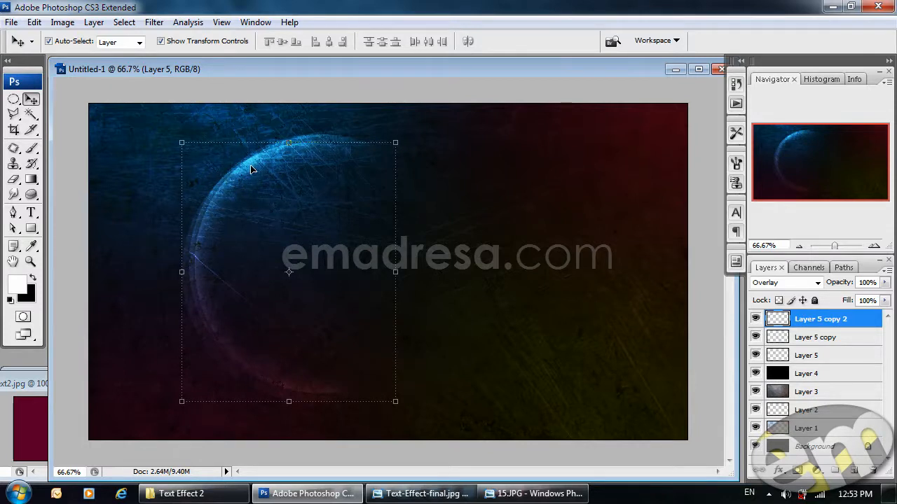
Make a third crescent copy, flip it horizontally, and rotate it slightly to face the original crescent.
drag(251, 171, 365, 202)
click(34, 22)
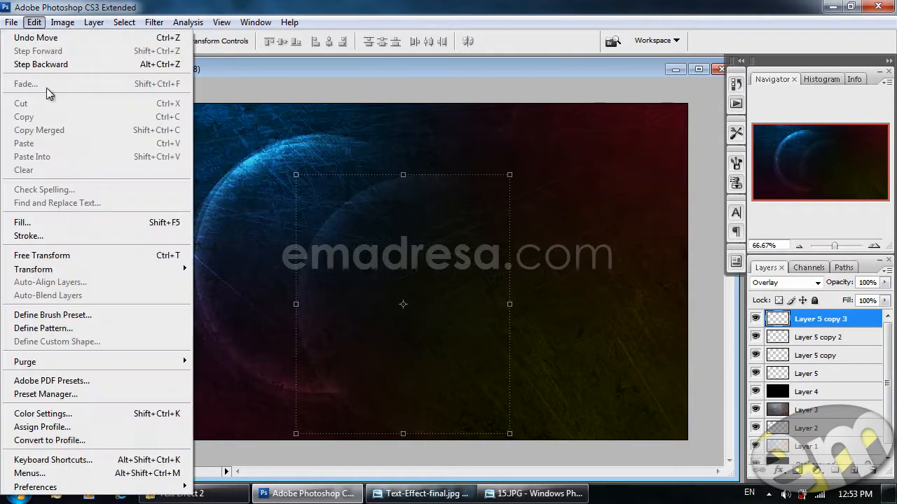
mouse_move(140, 269)
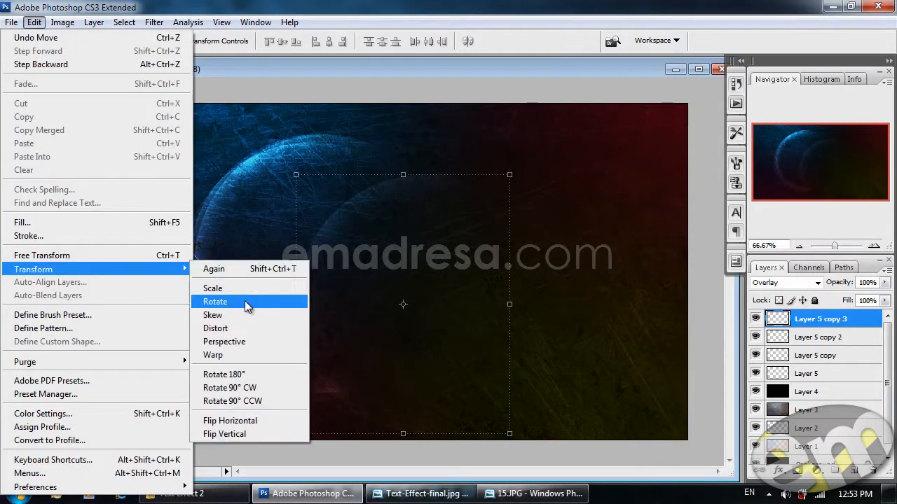
click(268, 421)
drag(448, 164, 531, 236)
key(Return)
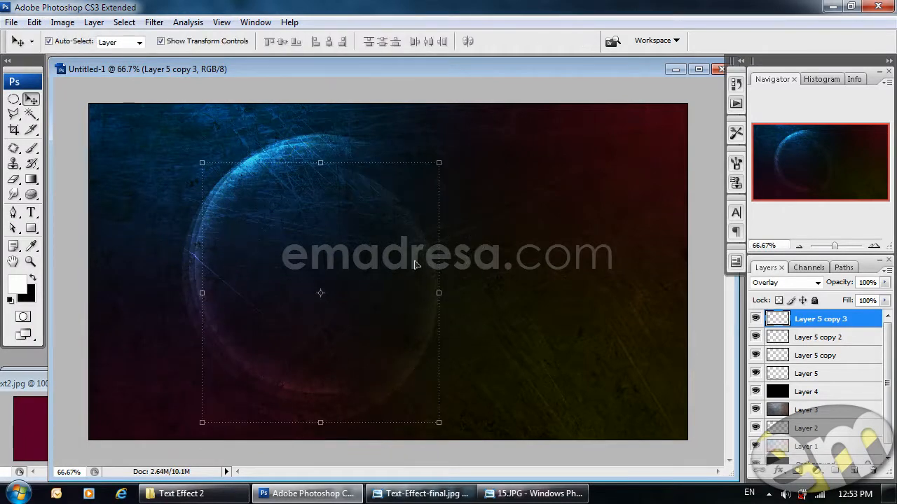
Rotate the flipped crescent 43.6° and place it on the circle's lower-right side, checking it against Text-Effect-final.jpg.
click(511, 138)
drag(511, 138, 581, 278)
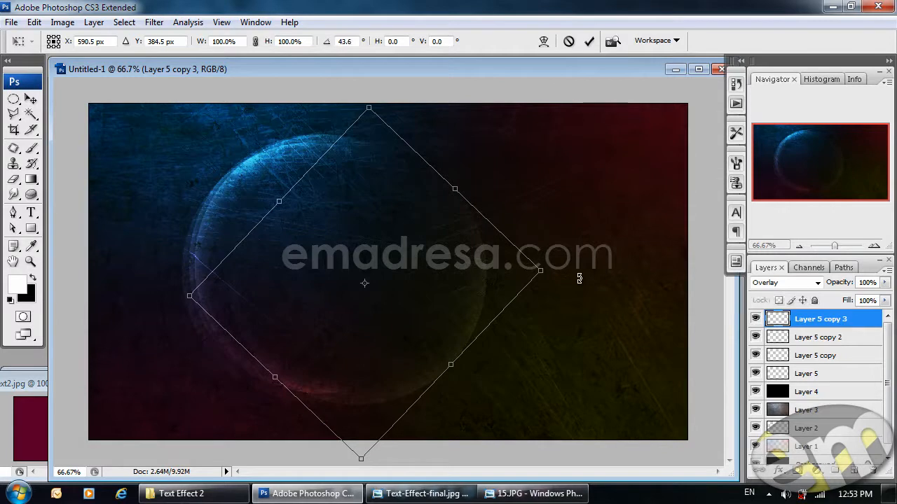
key(Return)
mouse_move(454, 324)
mouse_down()
mouse_move(442, 337)
mouse_move(465, 356)
mouse_move(451, 334)
mouse_up()
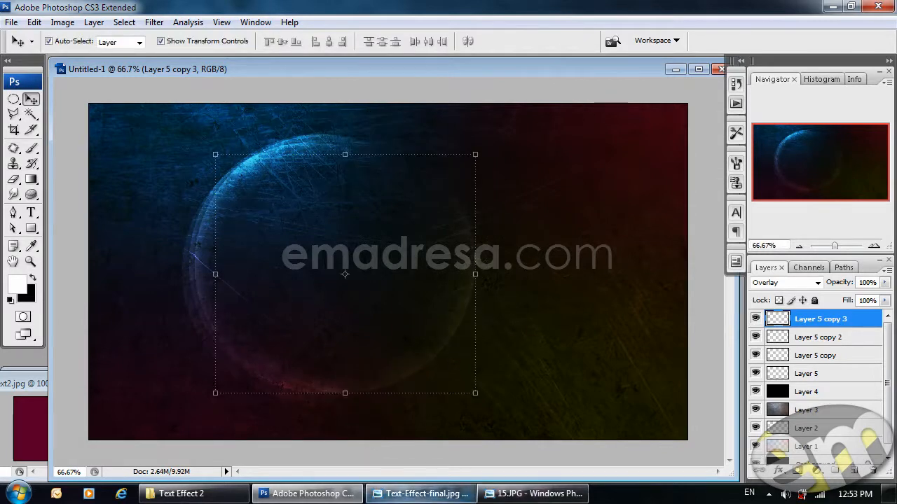
click(401, 499)
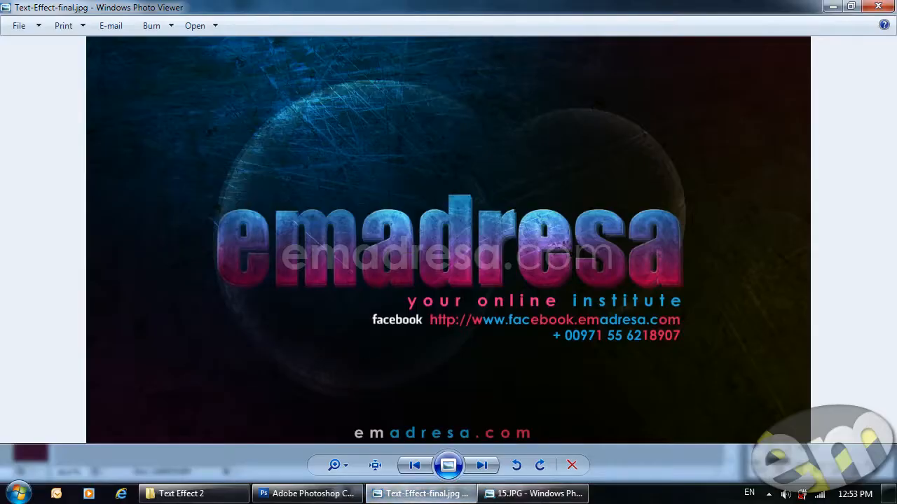
key(alt+Tab)
Scale the flipped crescent to about 82.8% and move it to close the circle's lower-right rim.
drag(477, 154, 467, 192)
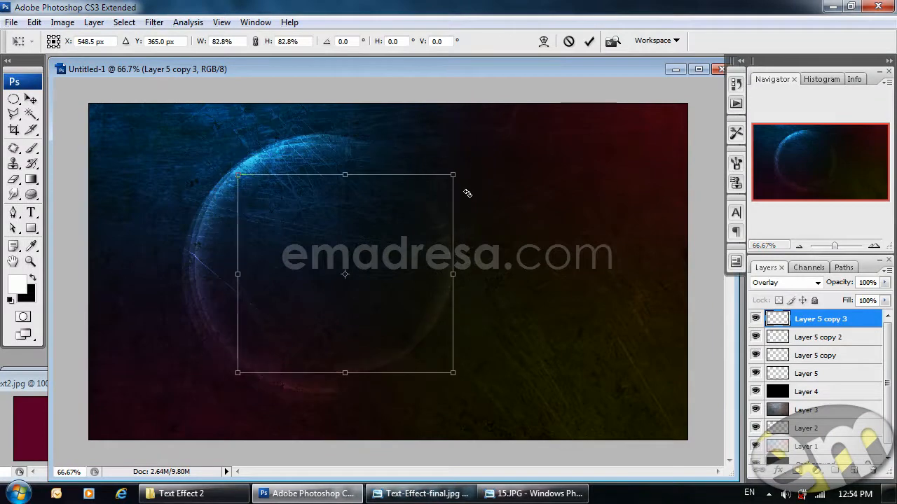
key(Return)
key(ctrl+t)
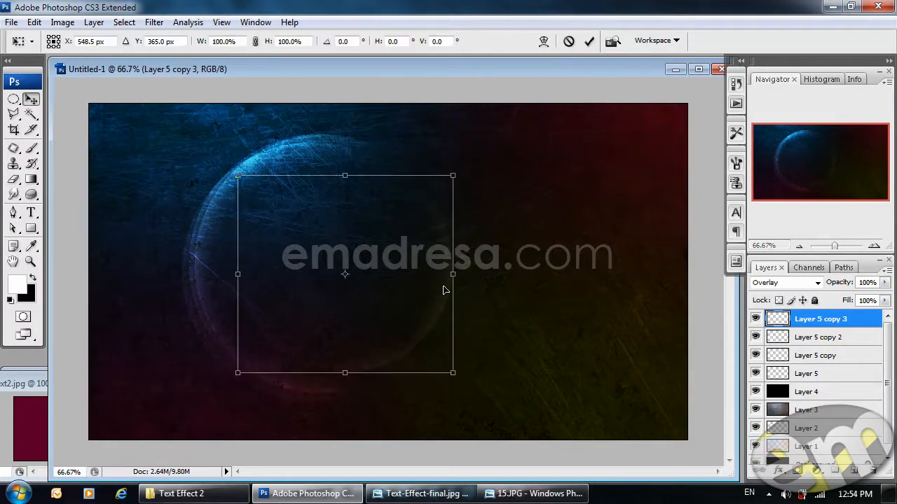
key(Return)
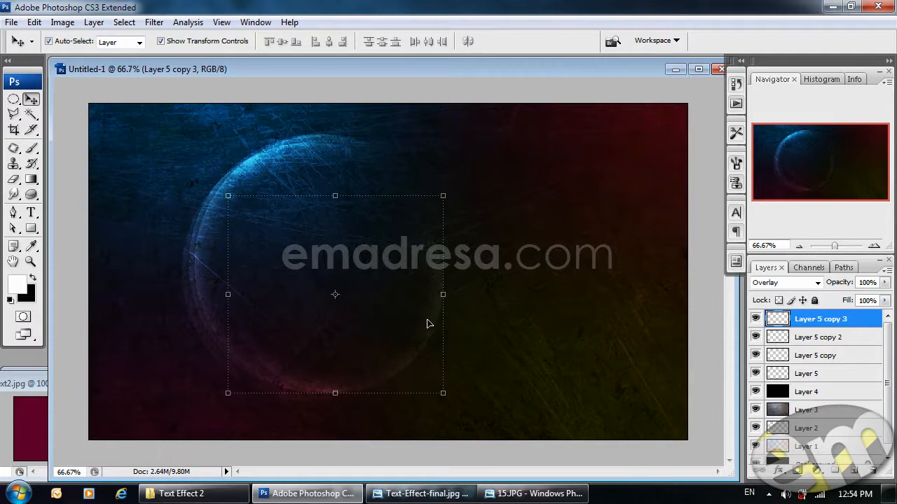
Duplicate the flipped crescent, shrink and rotate the copy, and place it in the canvas's upper-right area as a second rim.
drag(420, 349, 519, 303)
key(ctrl+j)
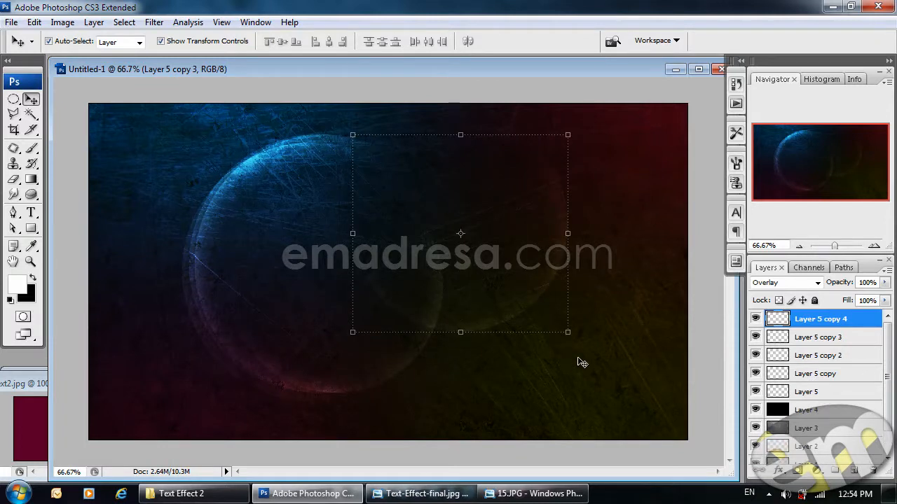
drag(577, 343, 562, 178)
key(Return)
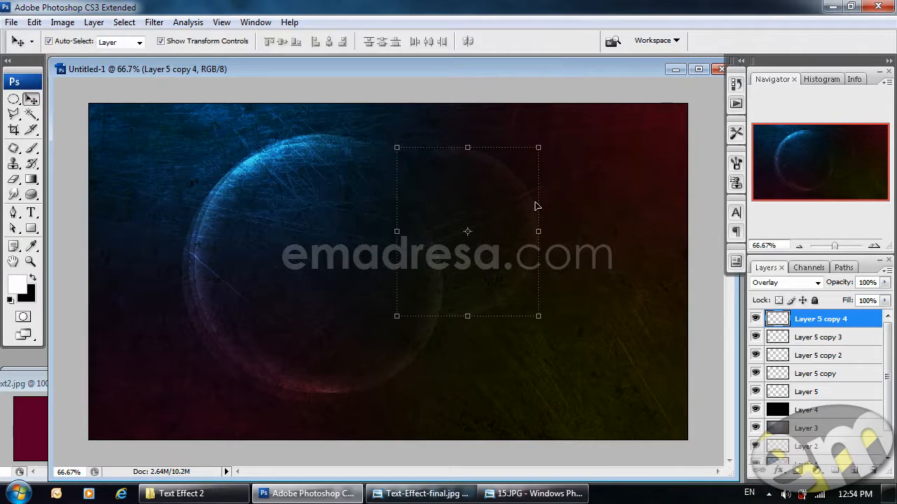
drag(529, 202, 582, 187)
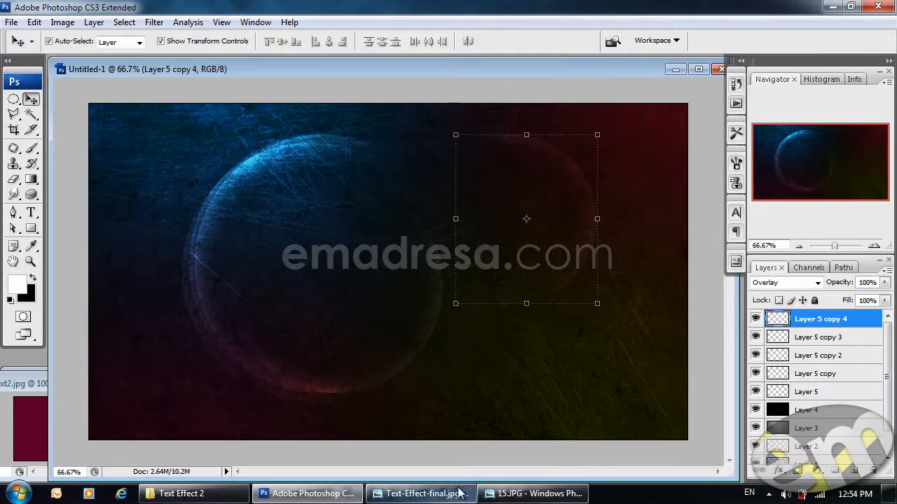
Compare the artwork with Text-Effect-final.jpg and try 25% opacity on the small upper-right crescent.
click(420, 494)
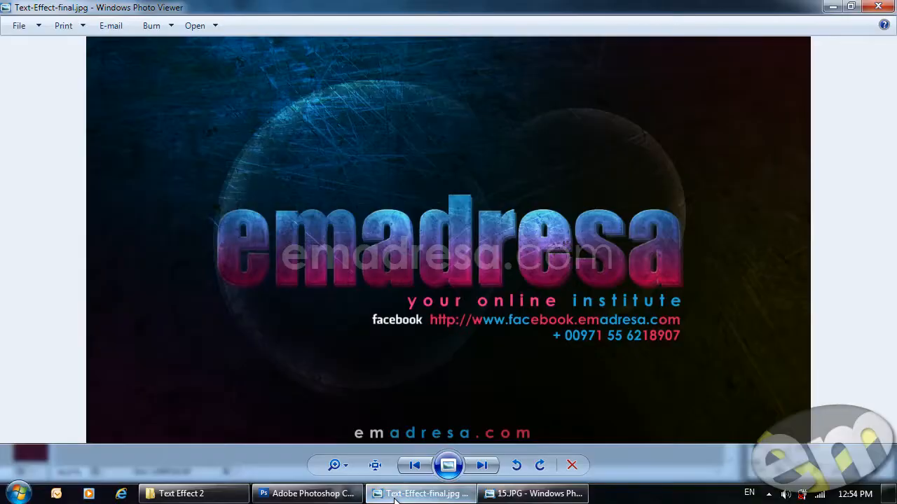
click(395, 500)
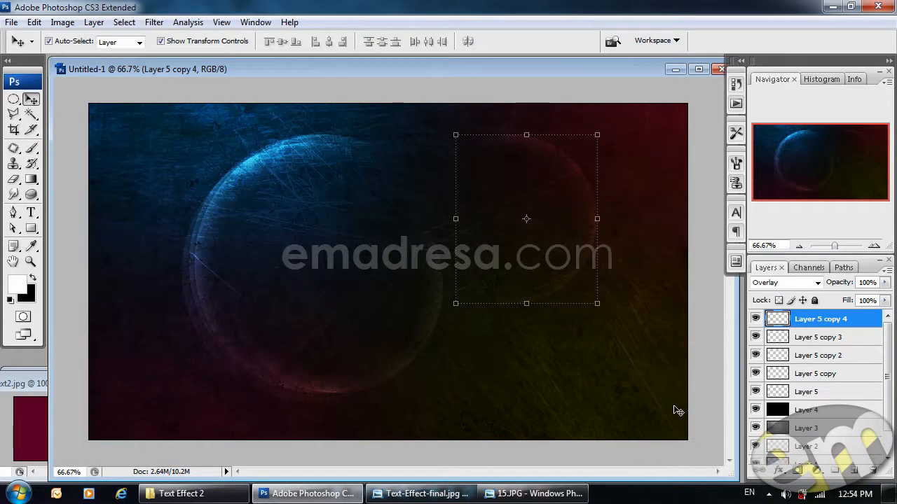
click(869, 281)
text(25)
click(709, 278)
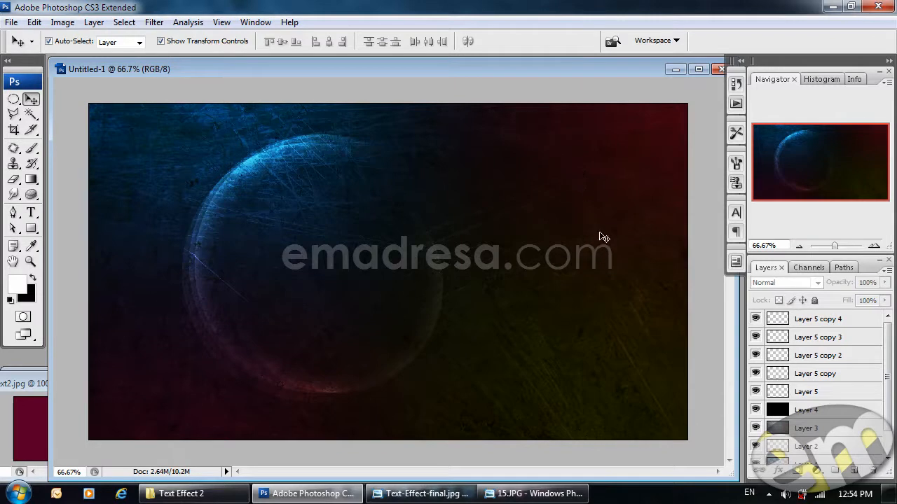
Set the small upper-right crescent layer's opacity to 60% and deselect the layer.
click(853, 323)
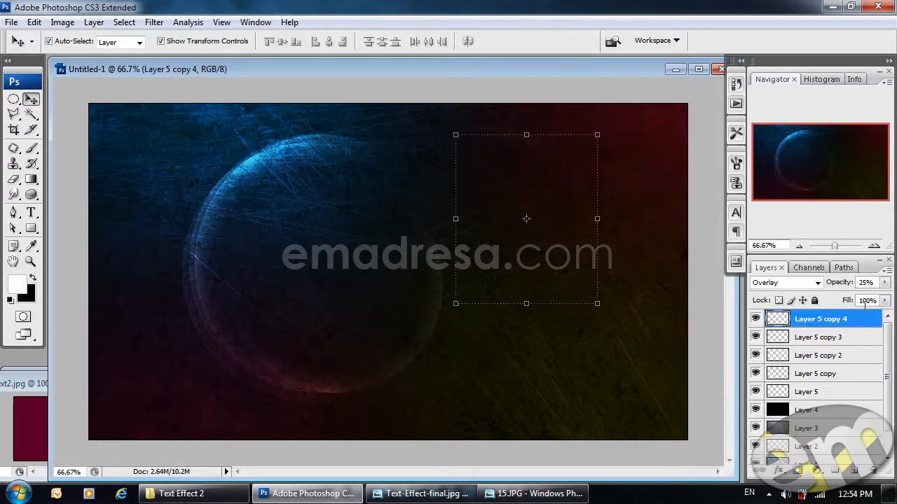
drag(838, 291, 861, 290)
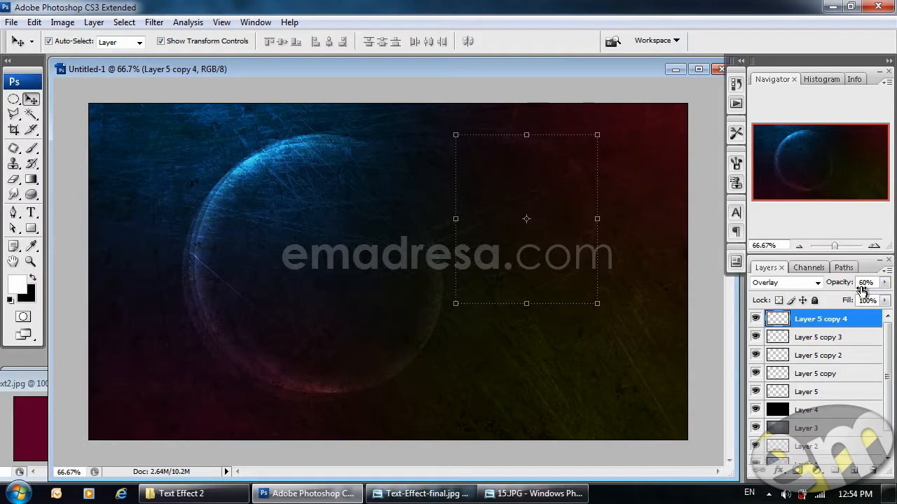
click(708, 412)
Set the opacity of Layer 5 copy 3 to 79%, Layer 5 copy 2 to 82%, and Layer 5 to 80%.
click(417, 351)
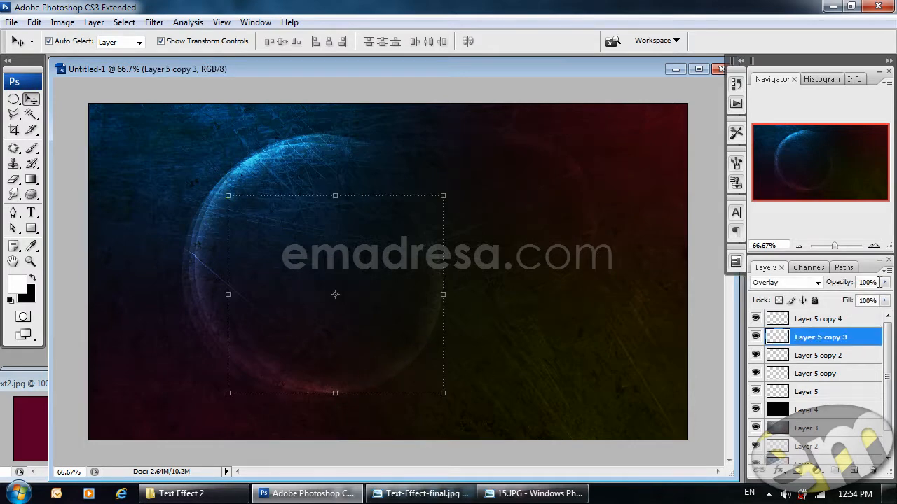
drag(844, 287, 830, 289)
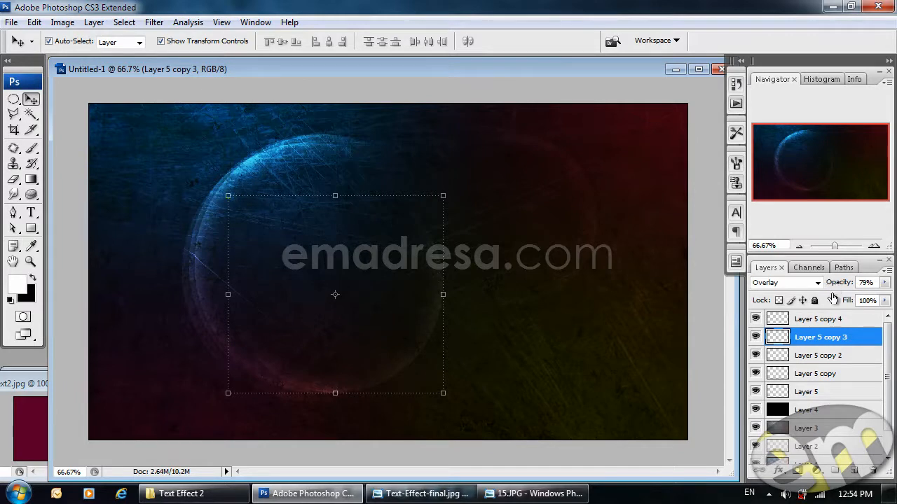
click(857, 355)
drag(844, 287, 834, 292)
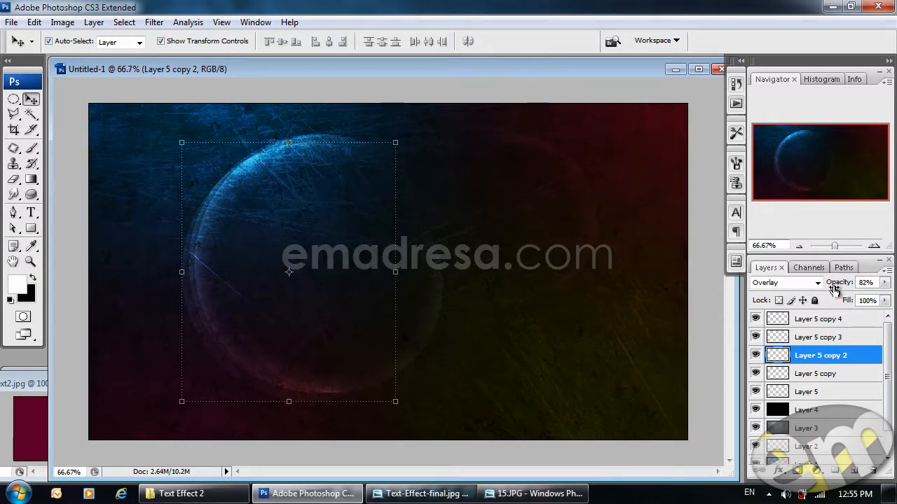
click(863, 386)
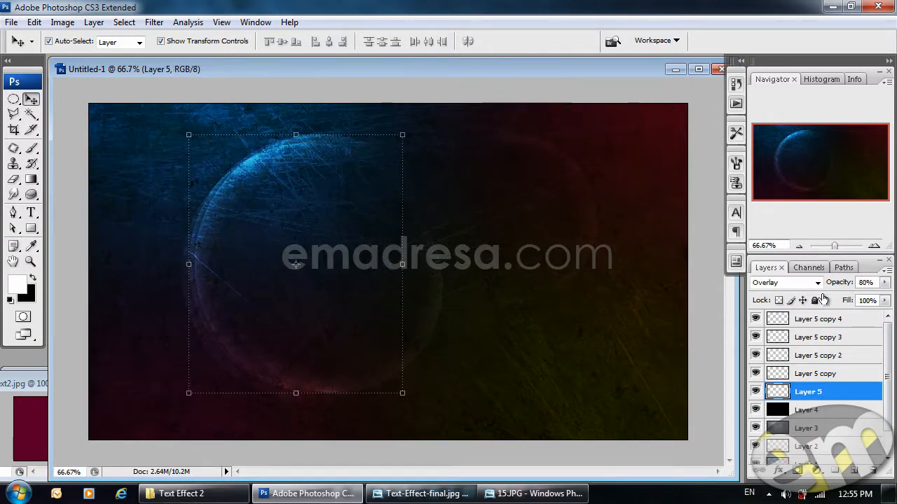
click(707, 378)
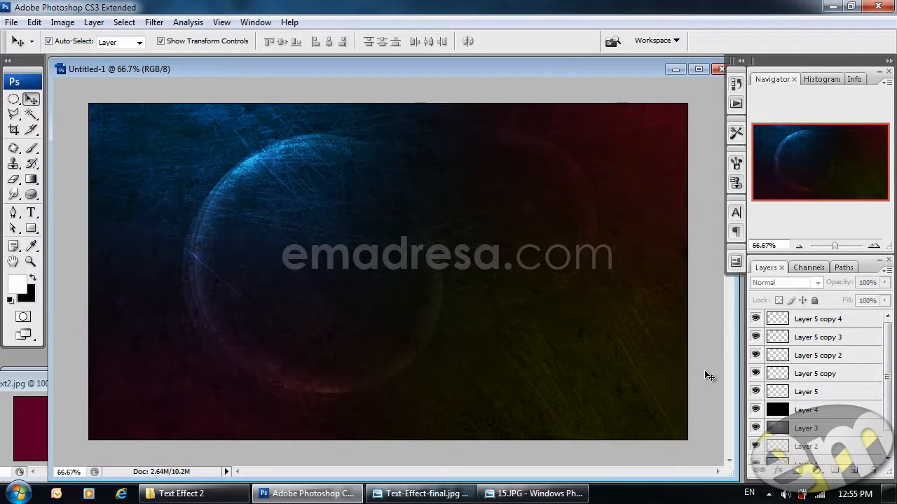
Check the reference image and add the white text "emadresa" across the circles in Impact Regular at 199.3 pt.
click(411, 495)
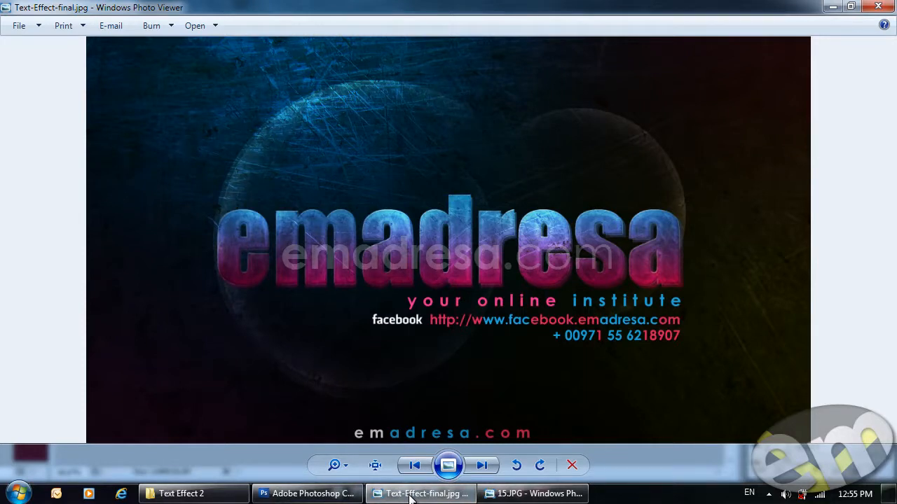
click(411, 495)
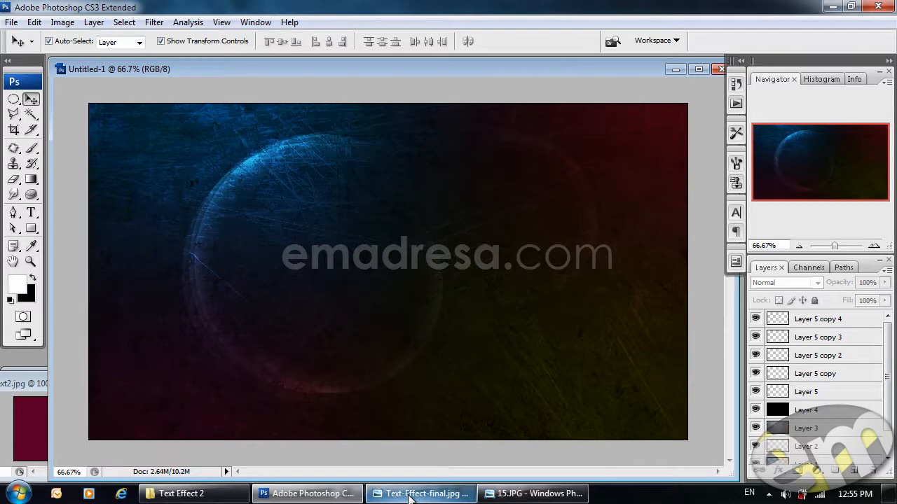
click(29, 216)
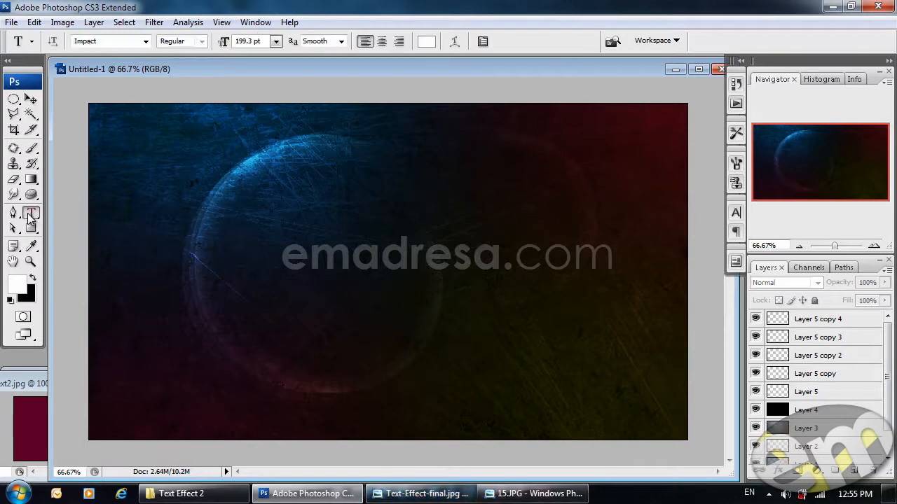
click(146, 40)
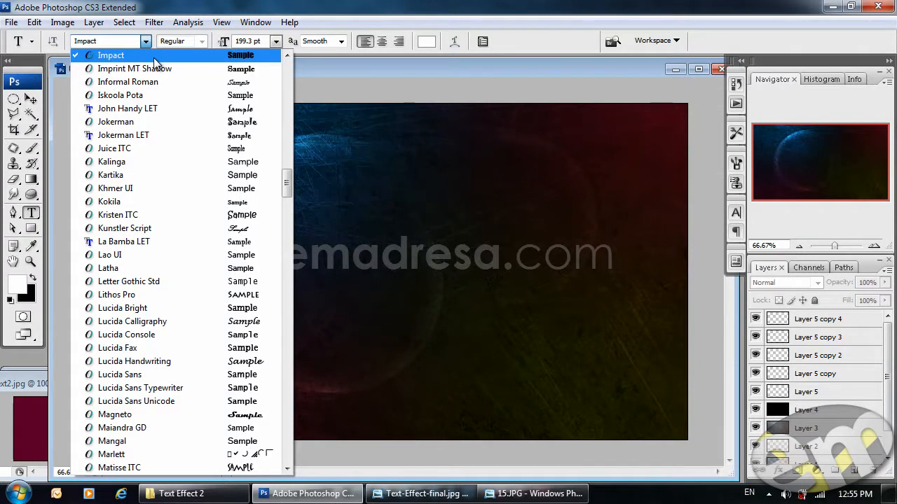
click(335, 75)
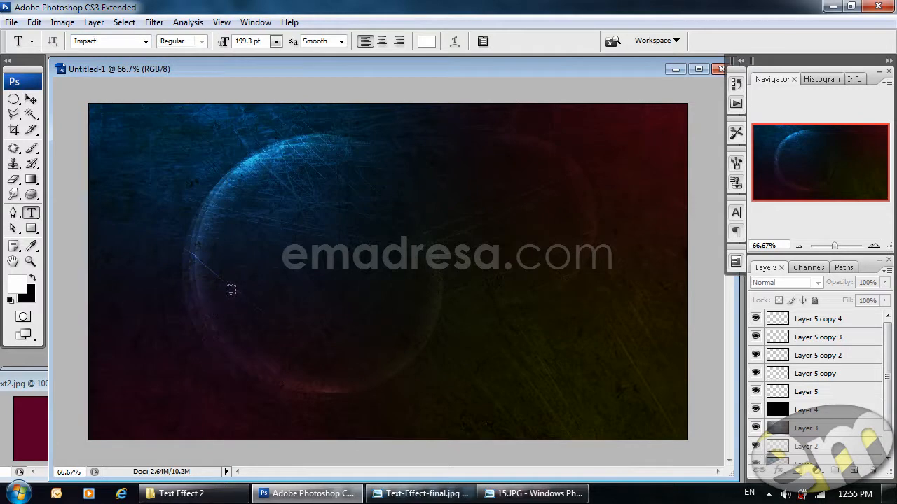
click(213, 289)
text(e)
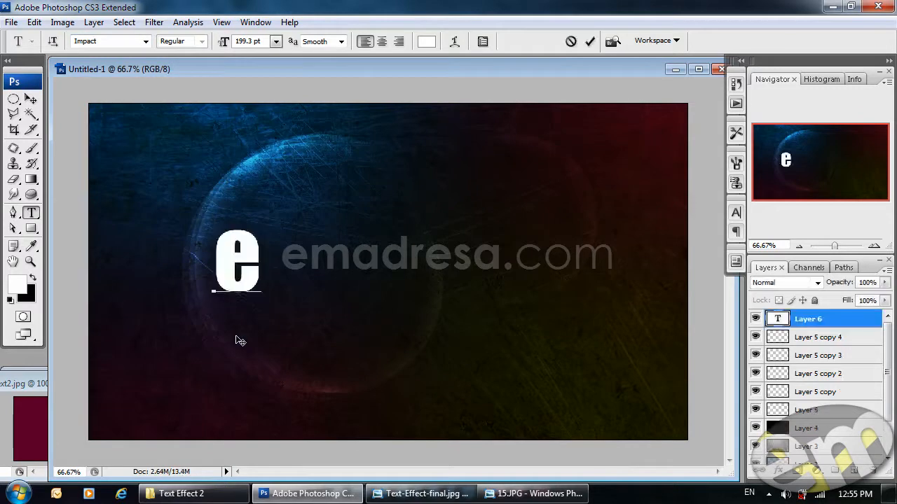
text(madresa)
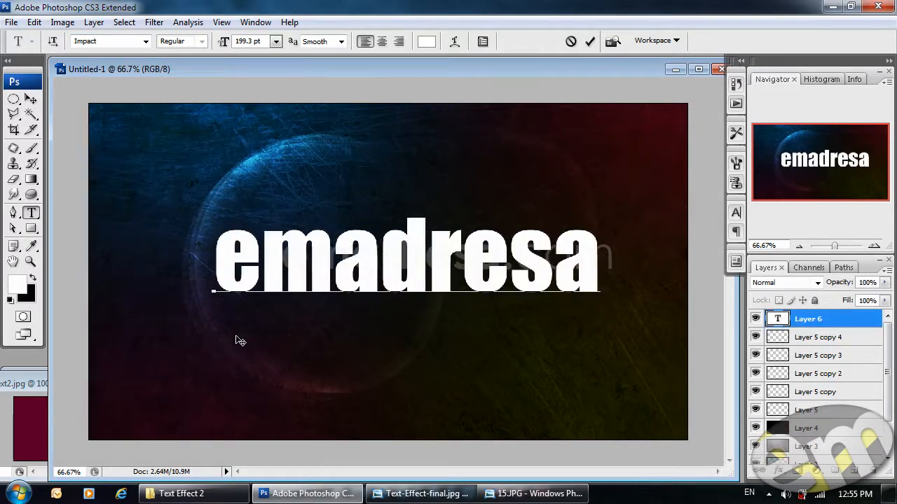
click(30, 99)
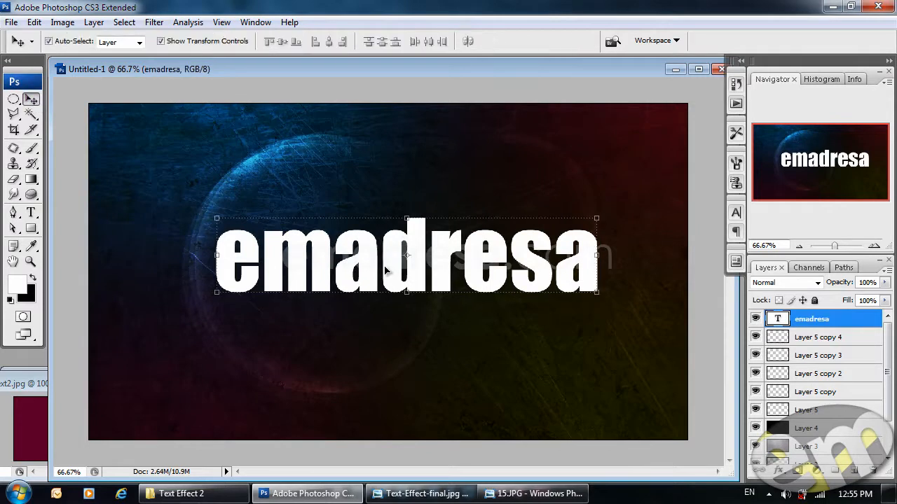
Check the reference image again and open Text Effect.psd from the Text Effect 2 folder in Photoshop.
click(30, 212)
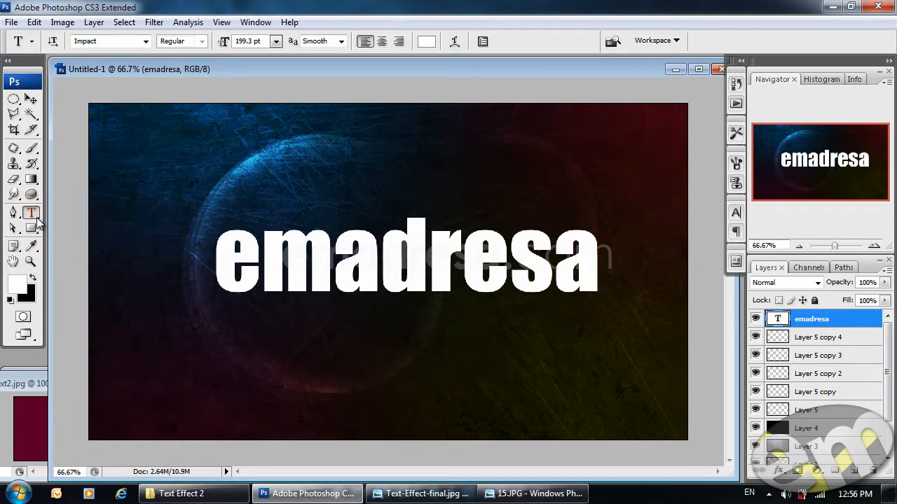
click(427, 494)
click(427, 494)
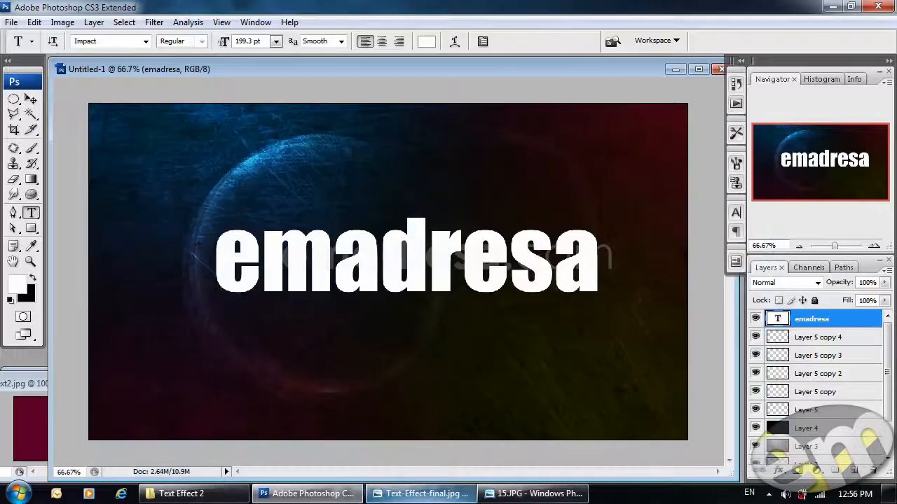
click(152, 493)
drag(520, 284, 378, 334)
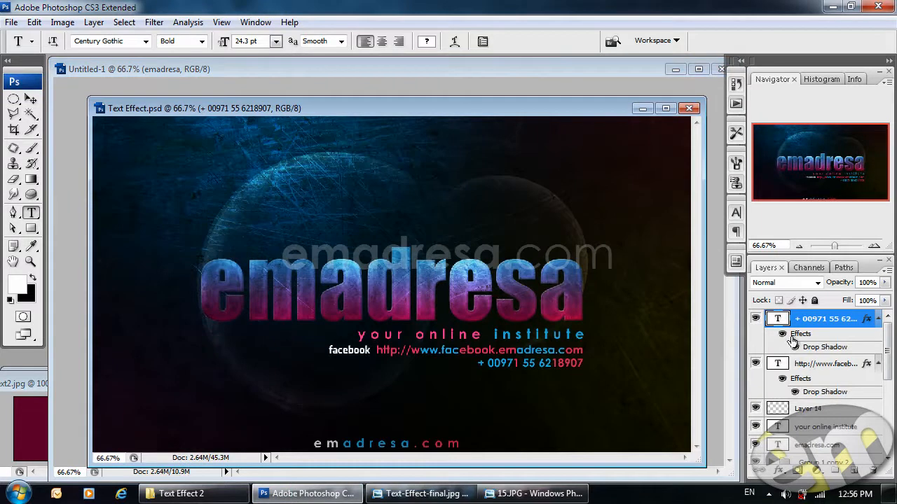
Inspect the Text Effect.psd background by hiding its text layers, Layer 14 and Group 1 copy 2, and showing Group 1 copy.
click(756, 318)
click(756, 363)
scroll(762, 383, down, 3)
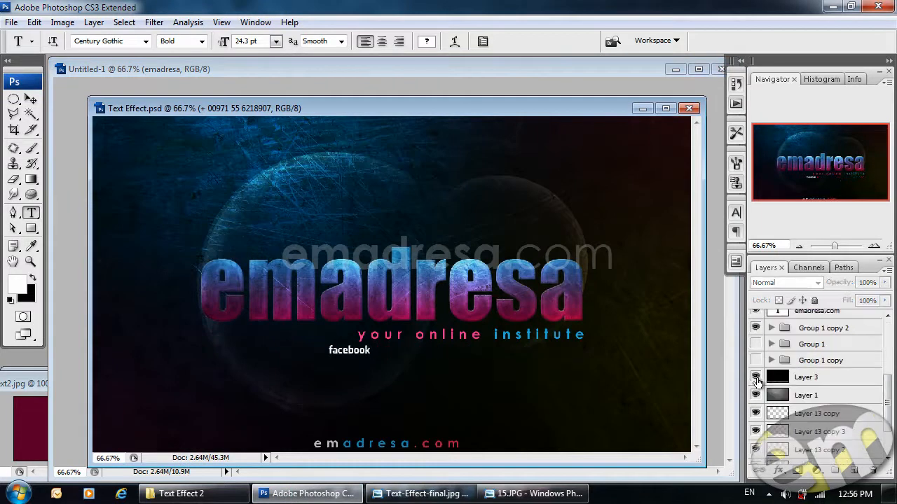
scroll(761, 384, up, 3)
click(755, 363)
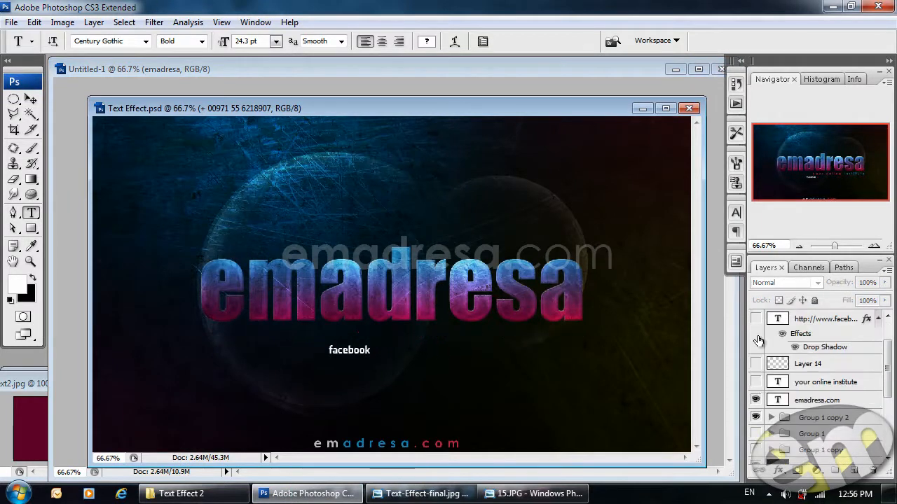
click(755, 382)
click(755, 400)
click(755, 417)
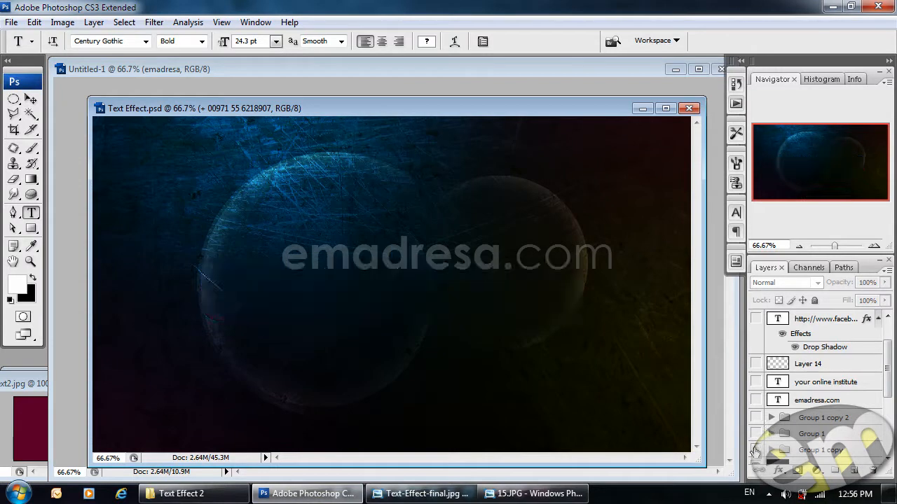
click(756, 450)
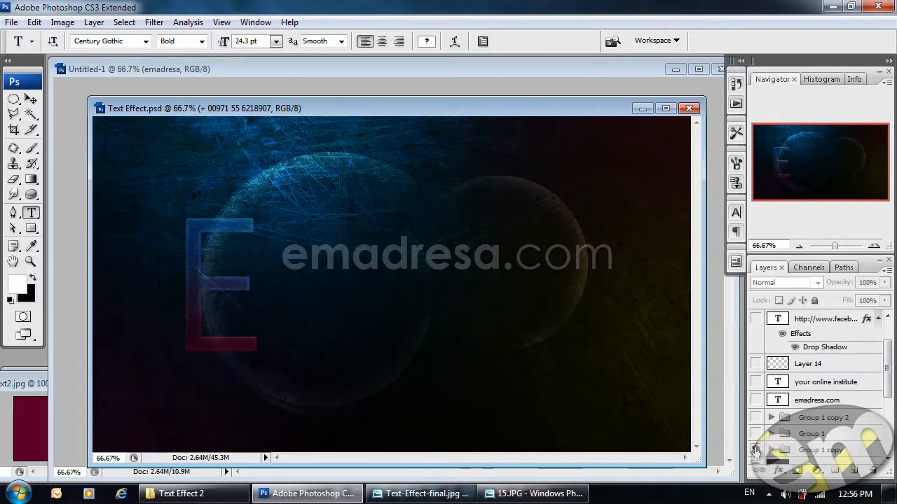
Return to Untitled-1, centre the "emadresa" text horizontally and vertically on the Background layer, and deselect the layers.
click(554, 77)
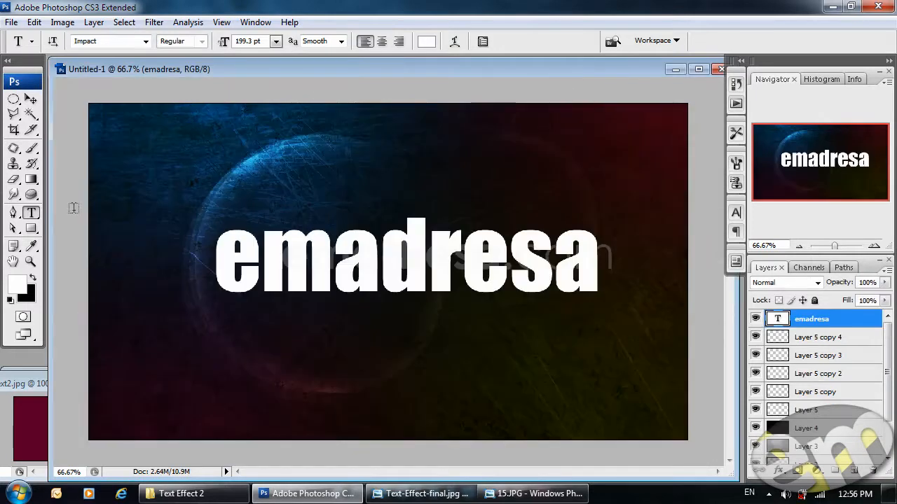
click(31, 100)
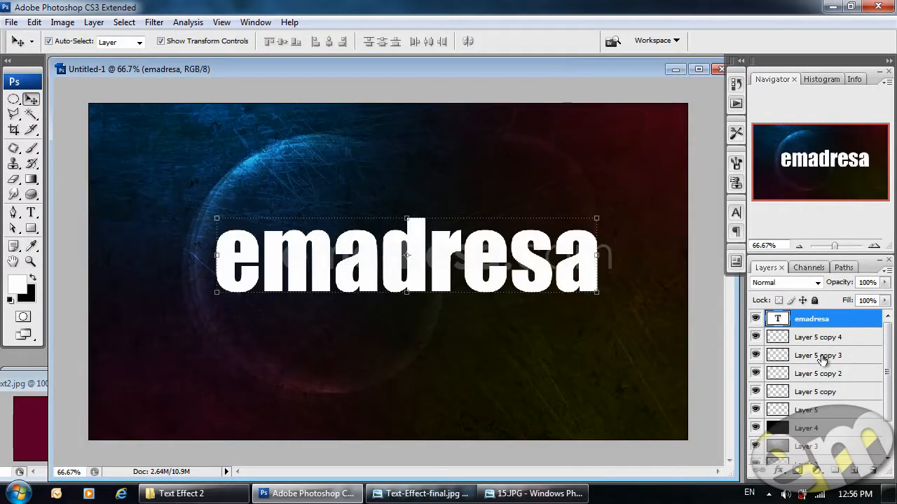
scroll(821, 359, down, 2)
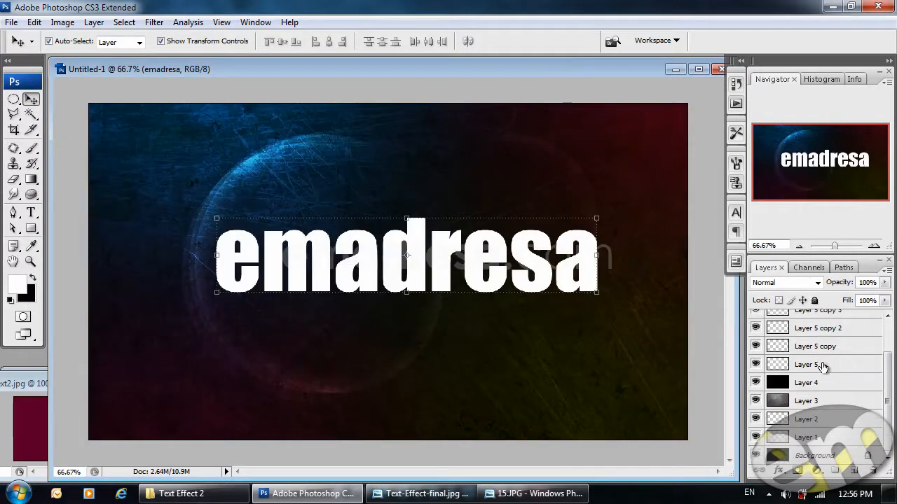
click(841, 454)
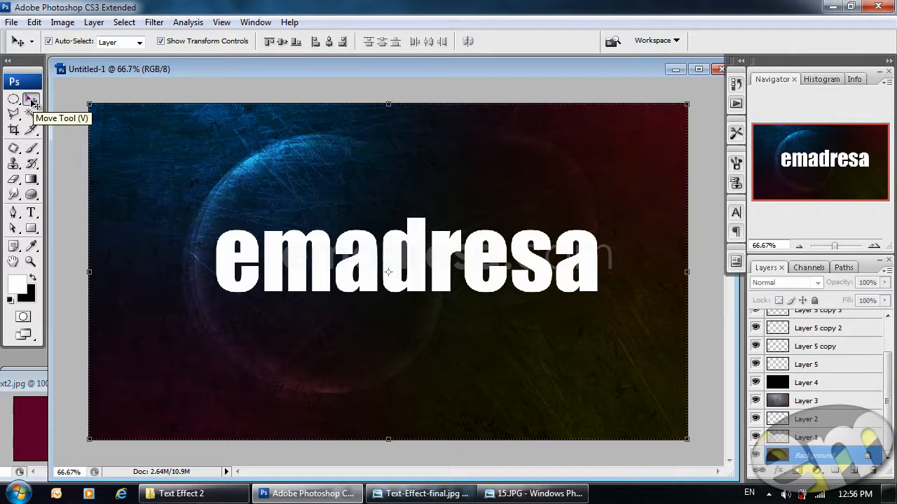
click(331, 42)
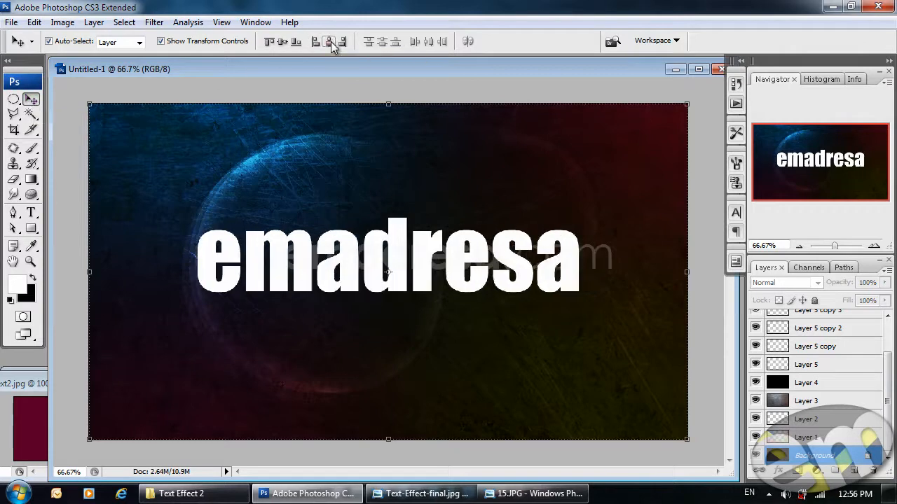
click(283, 42)
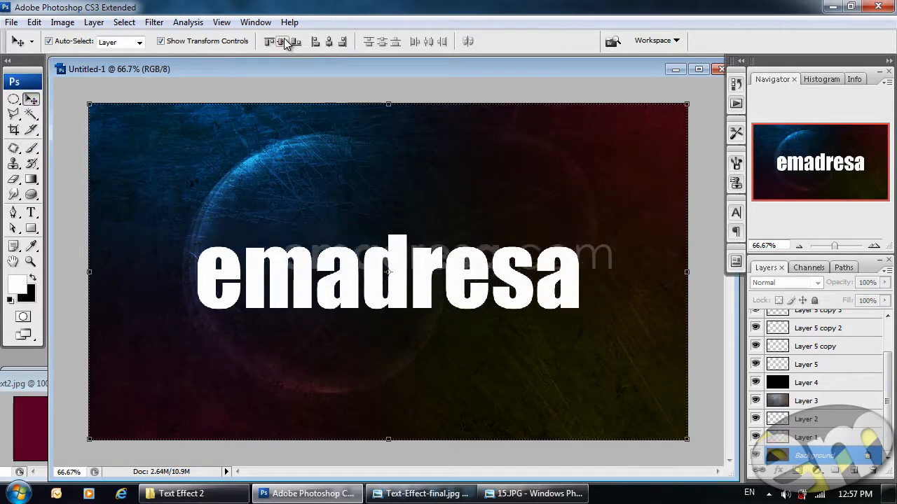
click(709, 409)
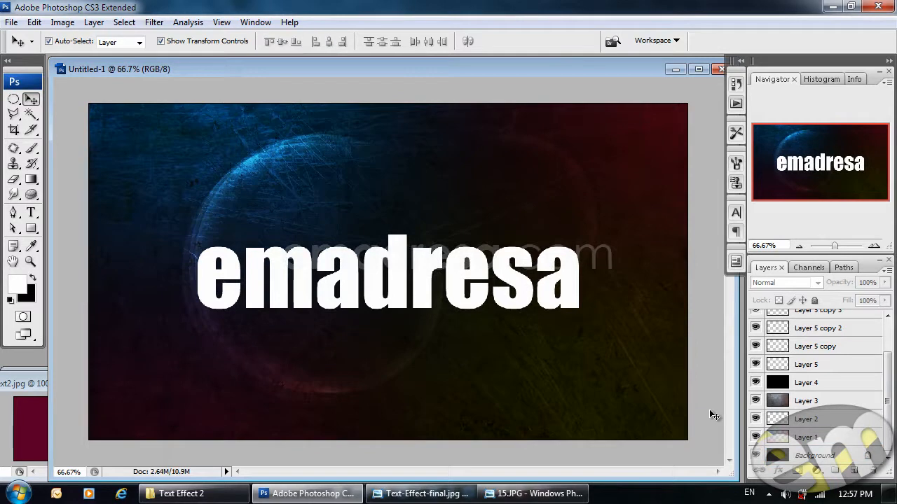
scroll(839, 337, up, 2)
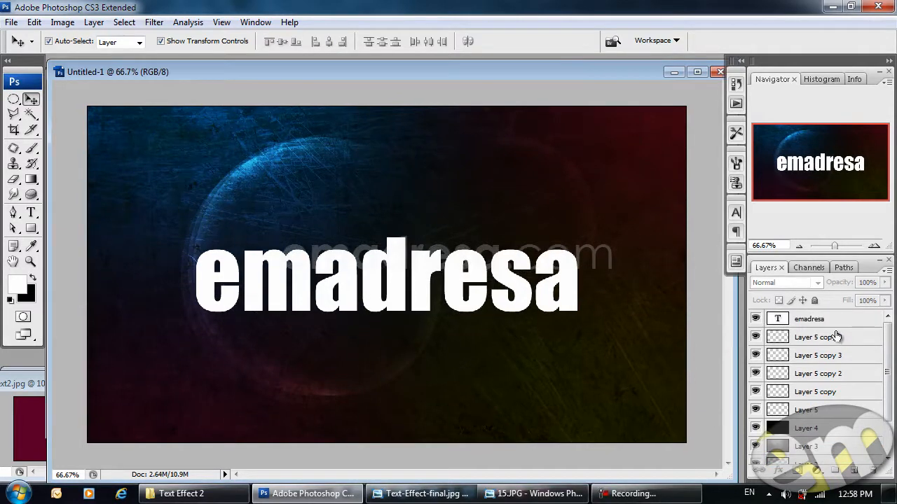
click(844, 321)
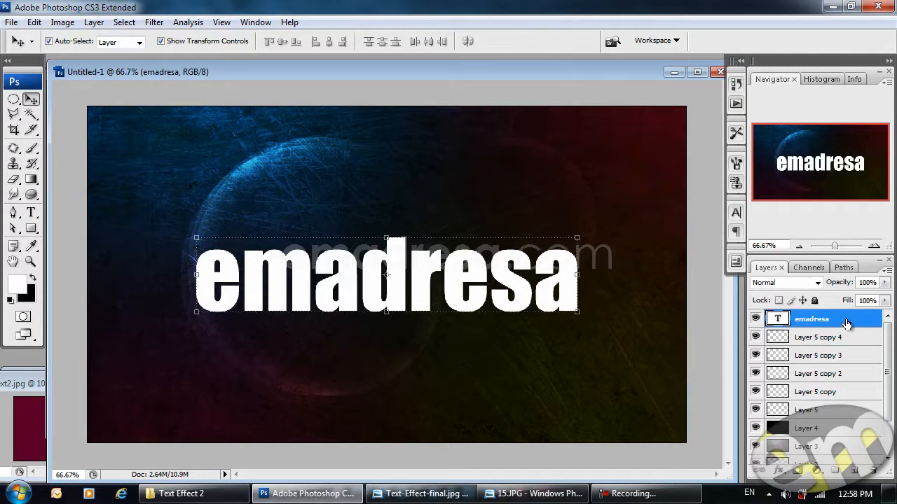
double_click(847, 322)
drag(459, 147, 489, 125)
click(385, 316)
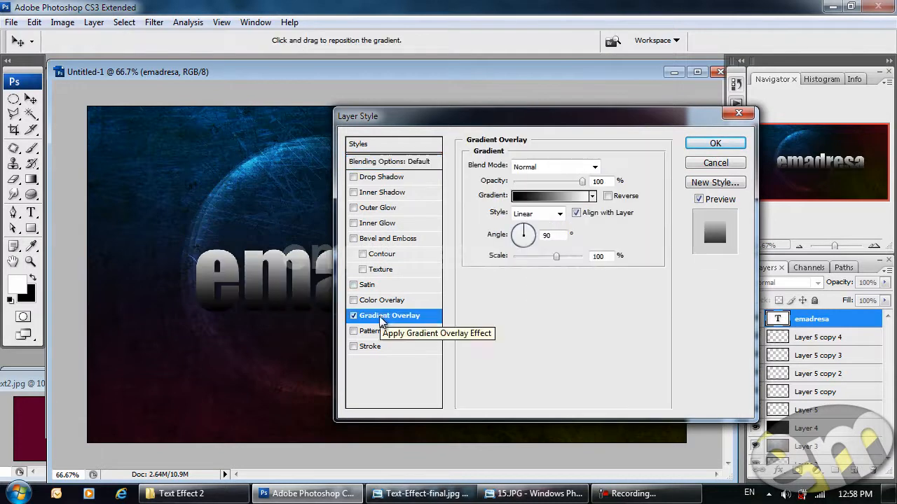
click(21, 379)
click(692, 166)
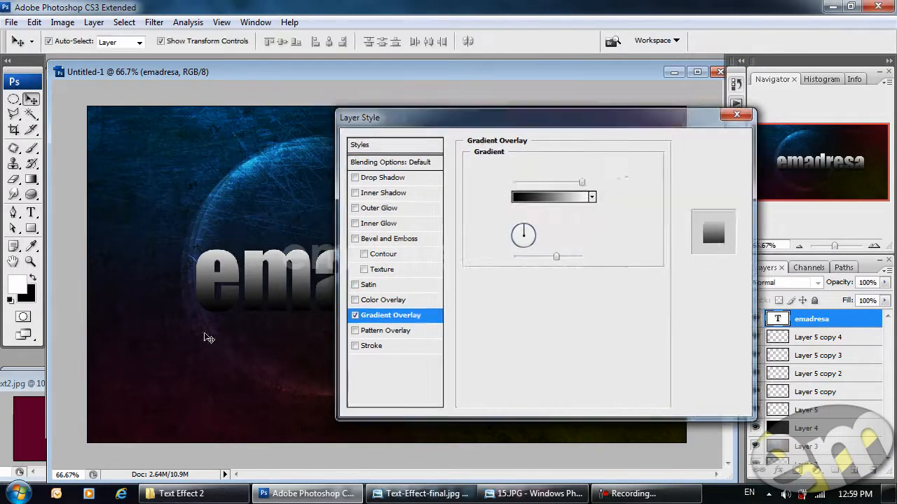
Sample the dark maroon from text2.jpg as the foreground colour and close that image.
double_click(21, 382)
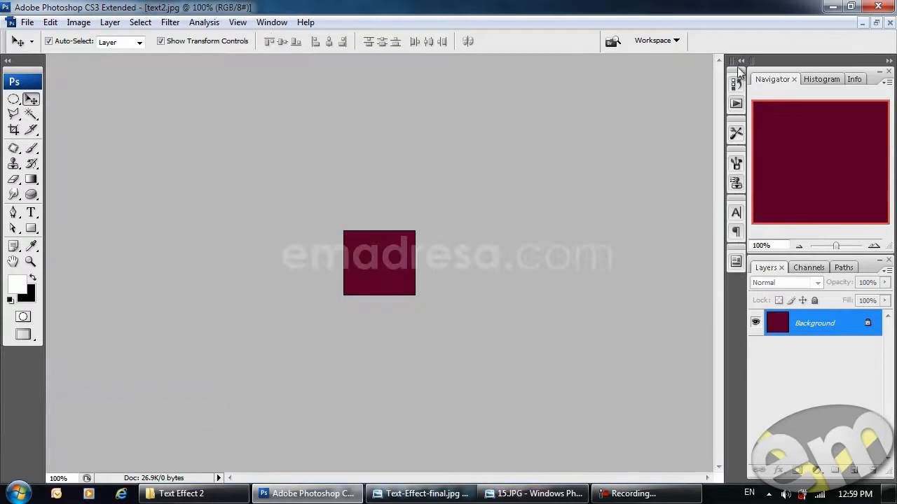
click(875, 22)
click(30, 246)
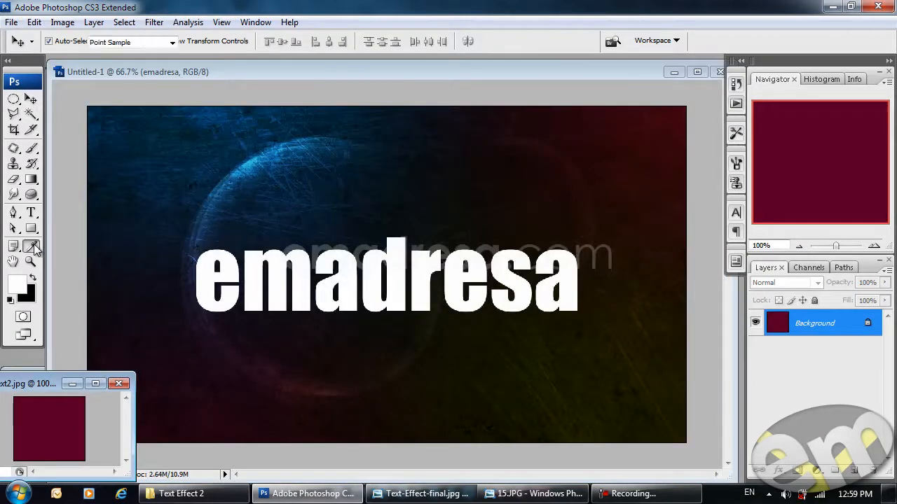
click(42, 413)
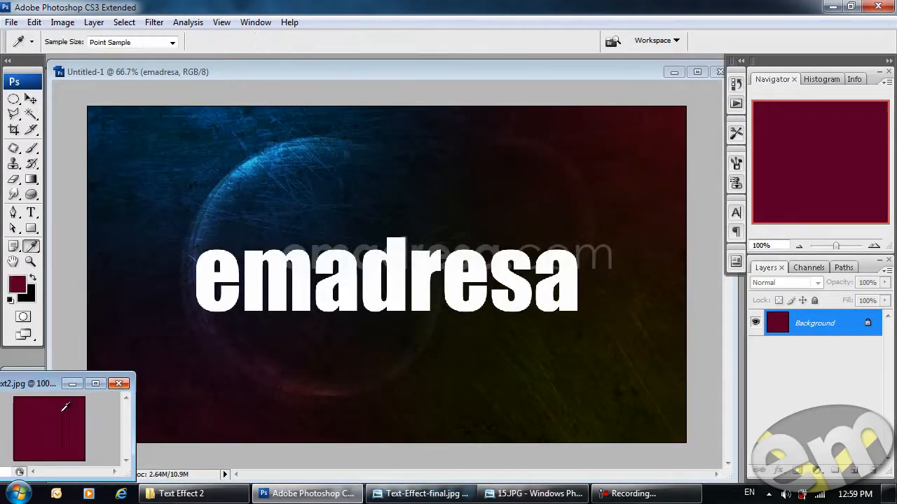
click(118, 384)
Set the background colour to the blue sampled from text1.jpg and close that image.
double_click(25, 388)
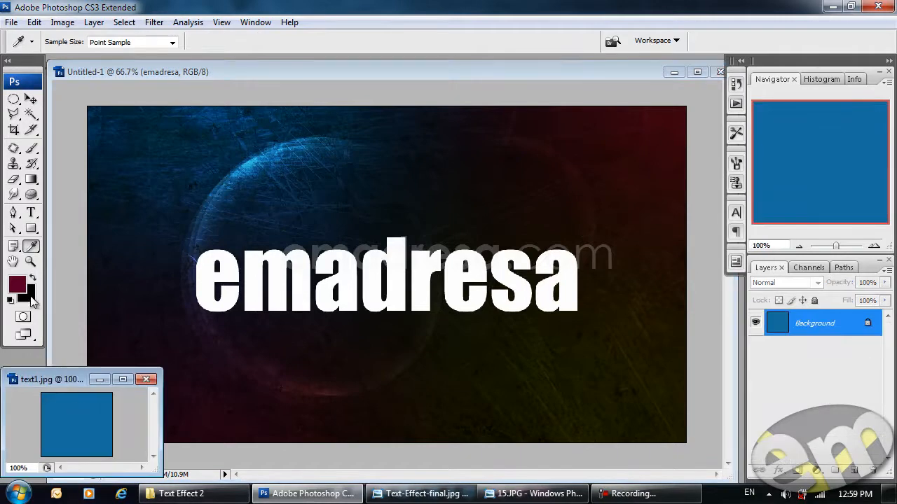
click(32, 299)
click(77, 438)
click(770, 180)
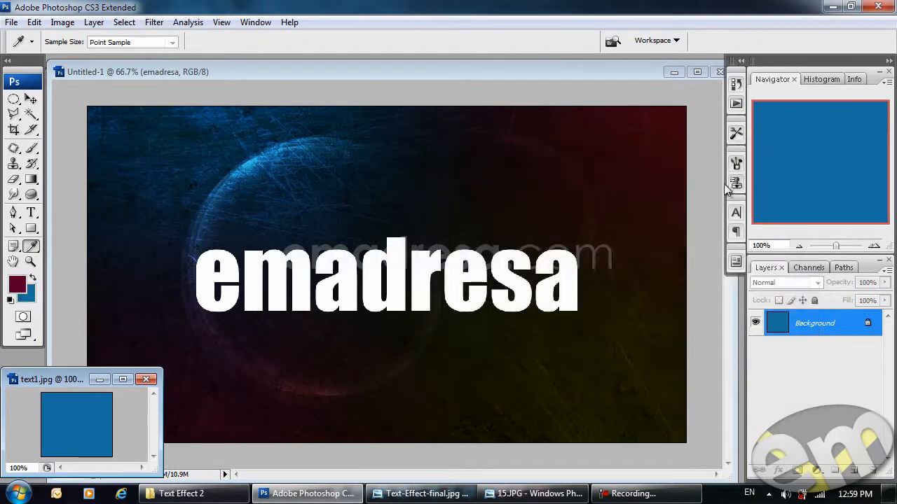
click(146, 379)
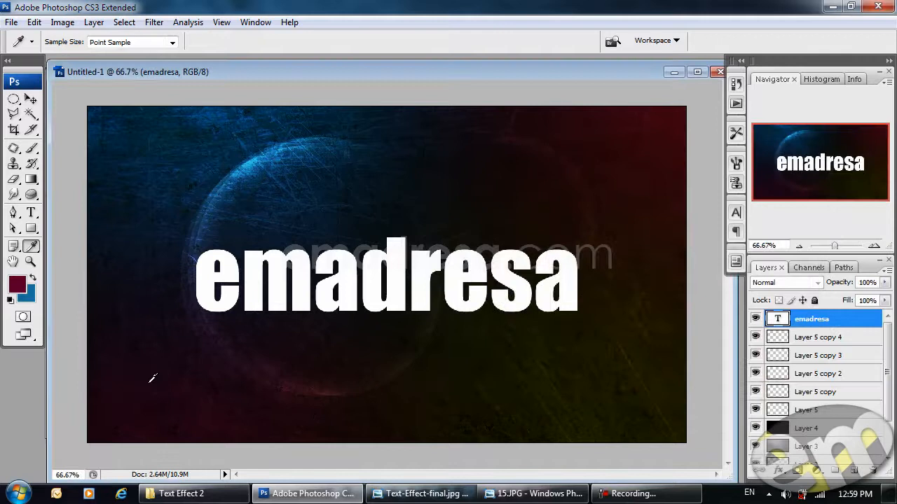
Add a Gradient Overlay to the "emadresa" text layer using the Foreground to Background preset.
double_click(862, 325)
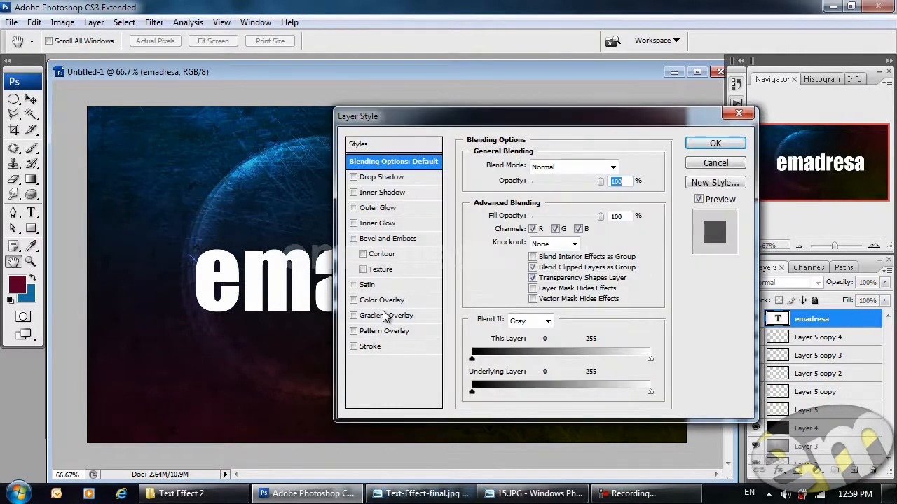
click(386, 316)
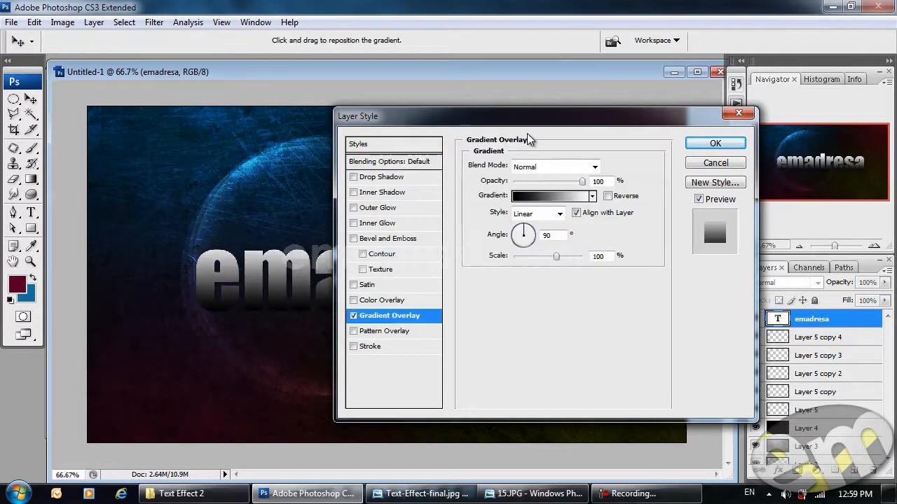
drag(522, 126, 621, 117)
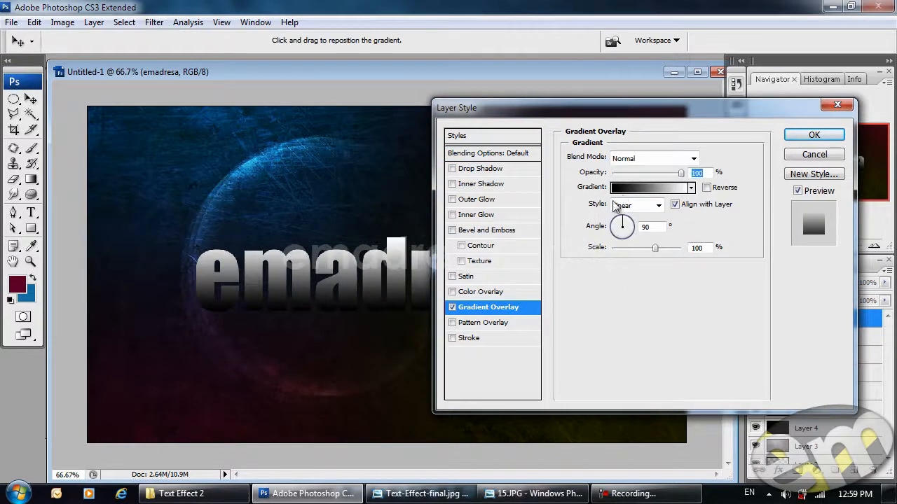
click(623, 188)
double_click(445, 289)
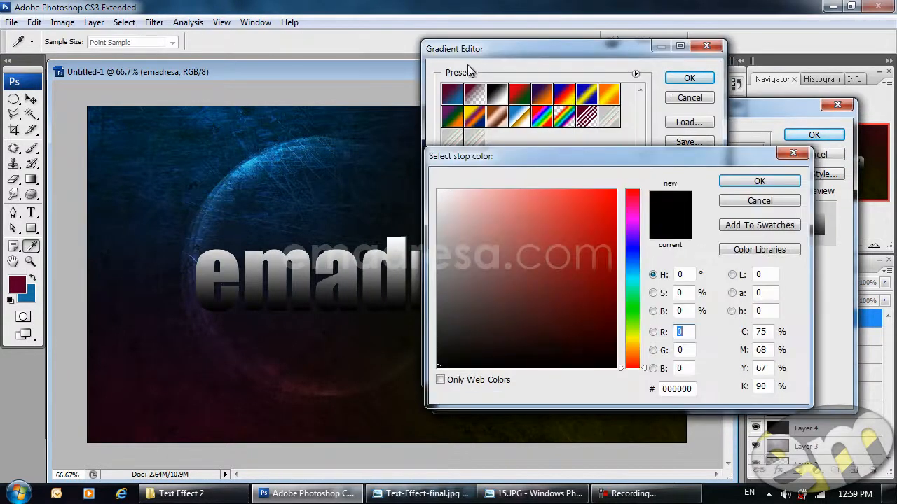
click(754, 201)
click(451, 93)
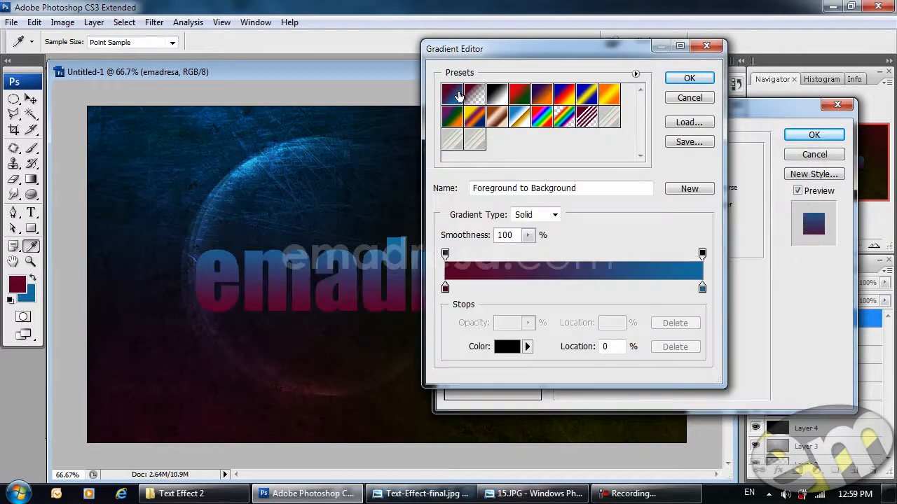
click(689, 80)
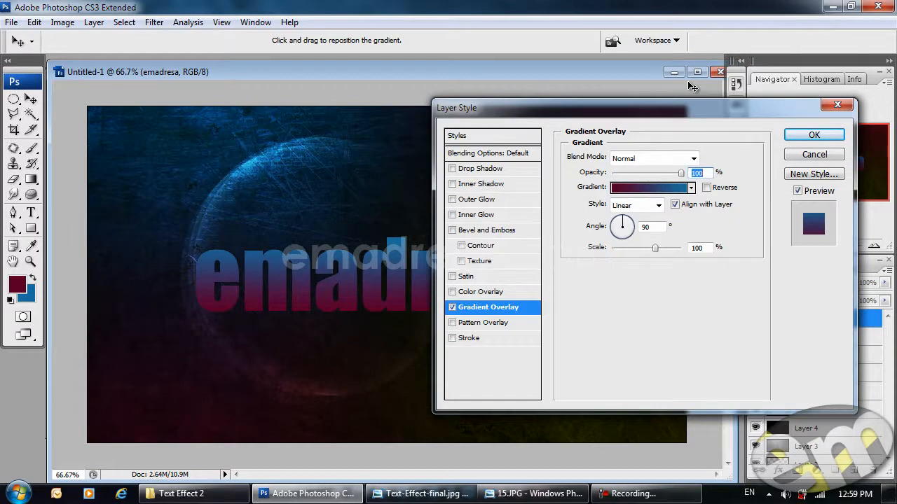
Add a Bevel and Emboss to the "emadresa" text with the Chisel Hard technique and a size of 1 px.
drag(652, 112, 601, 115)
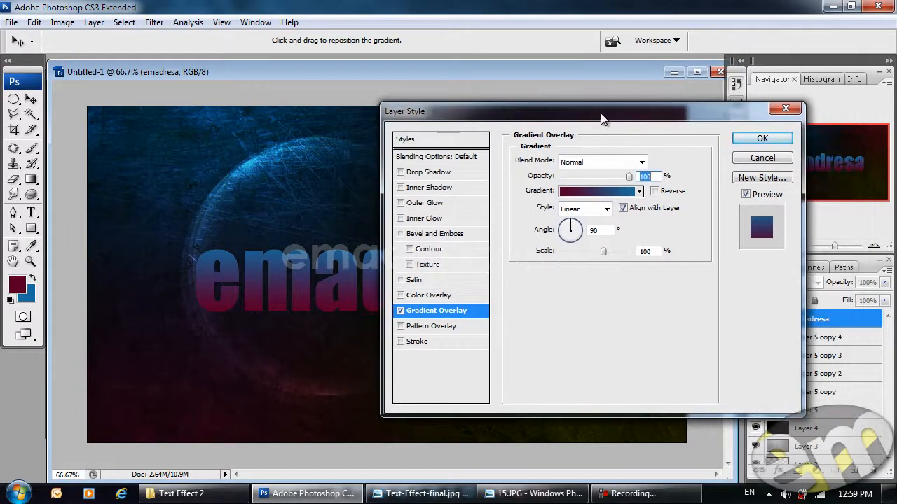
click(438, 236)
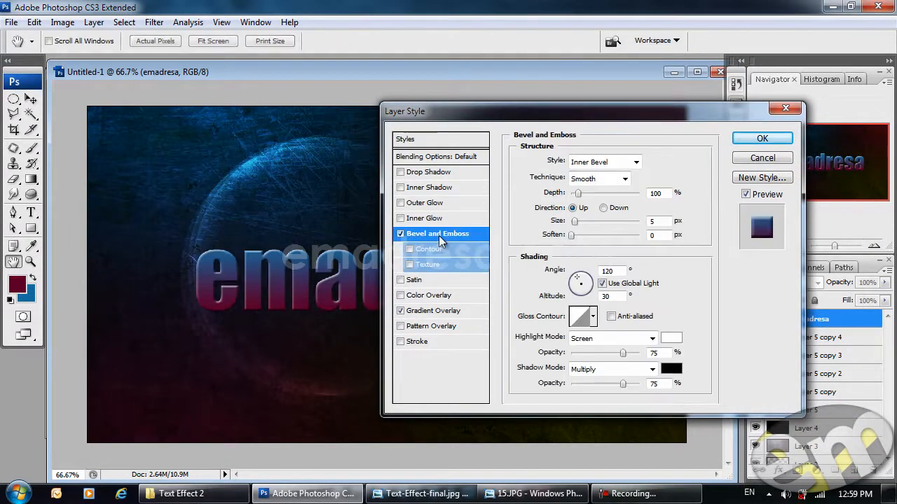
click(589, 180)
click(596, 204)
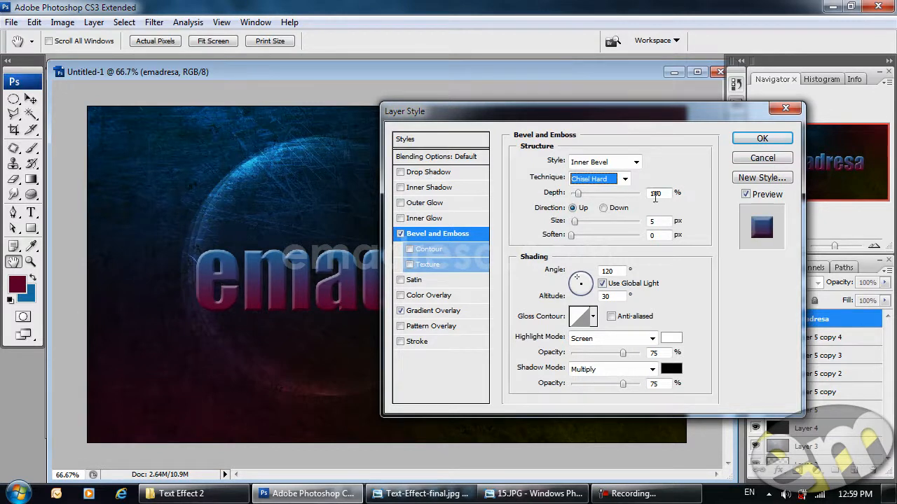
double_click(658, 221)
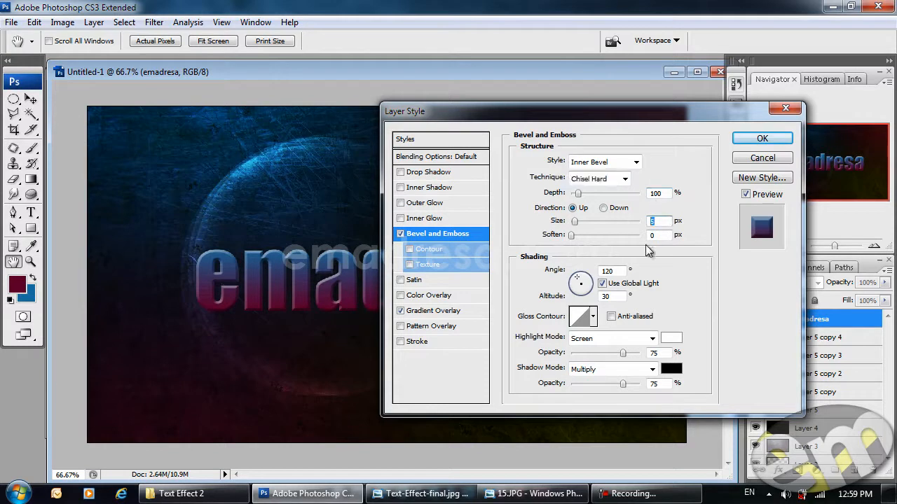
text(1)
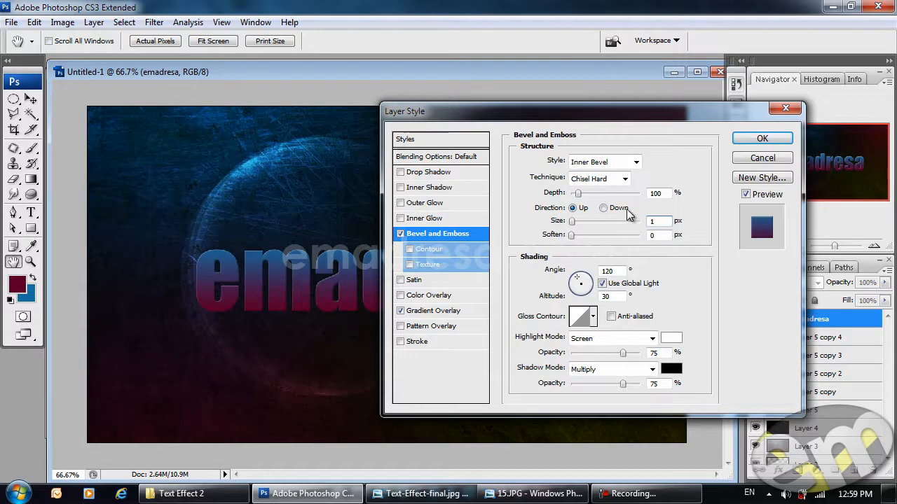
Add a Stroke to the "emadresa" text layer in the light grey colour dcdada.
click(424, 341)
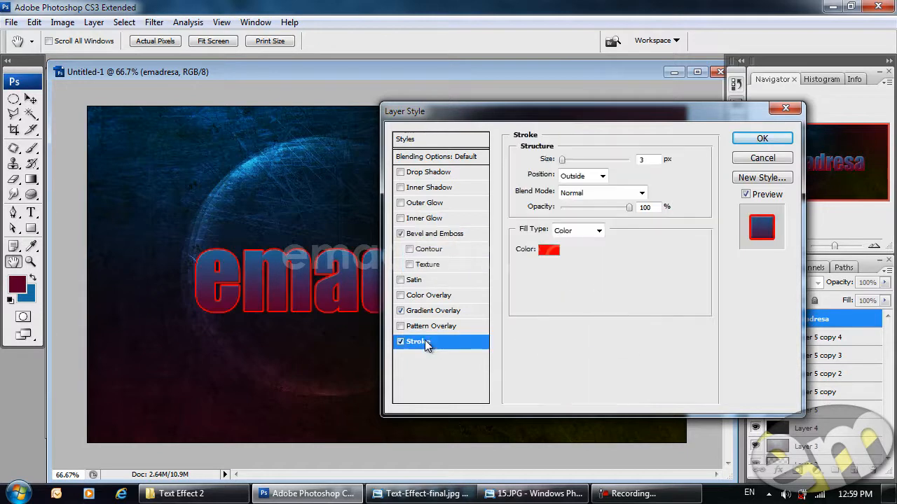
click(553, 250)
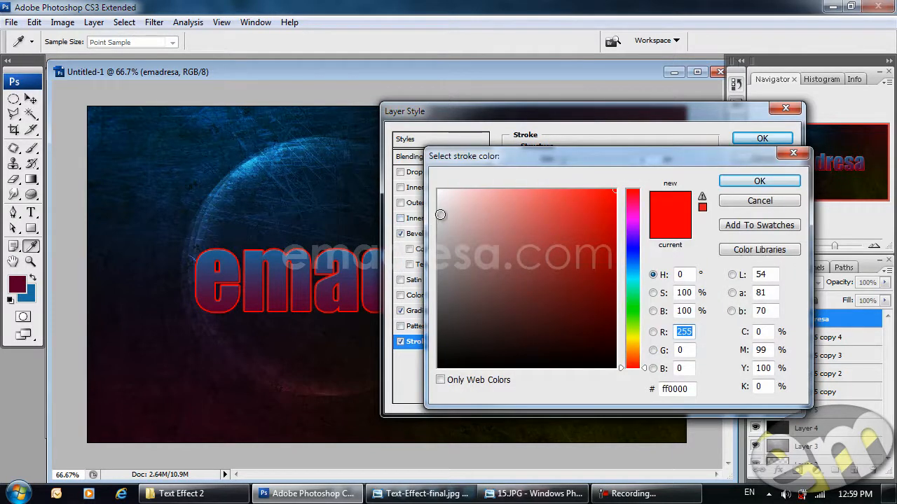
click(439, 209)
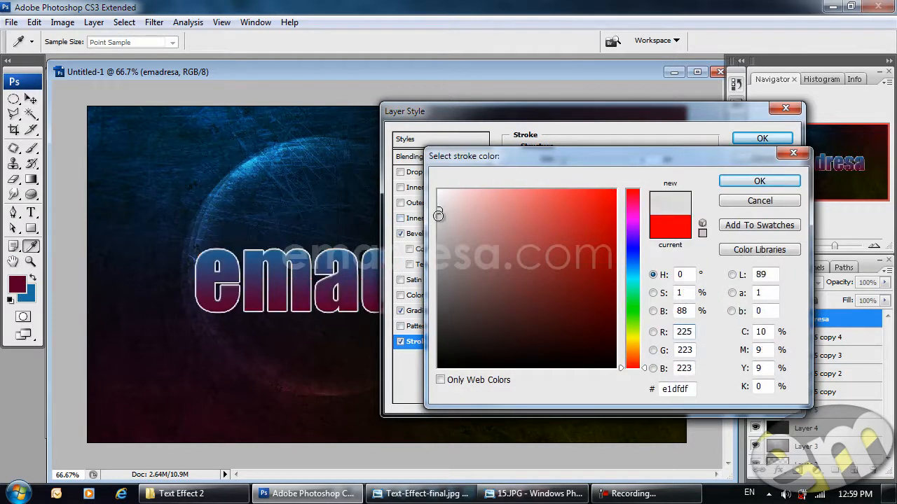
click(439, 213)
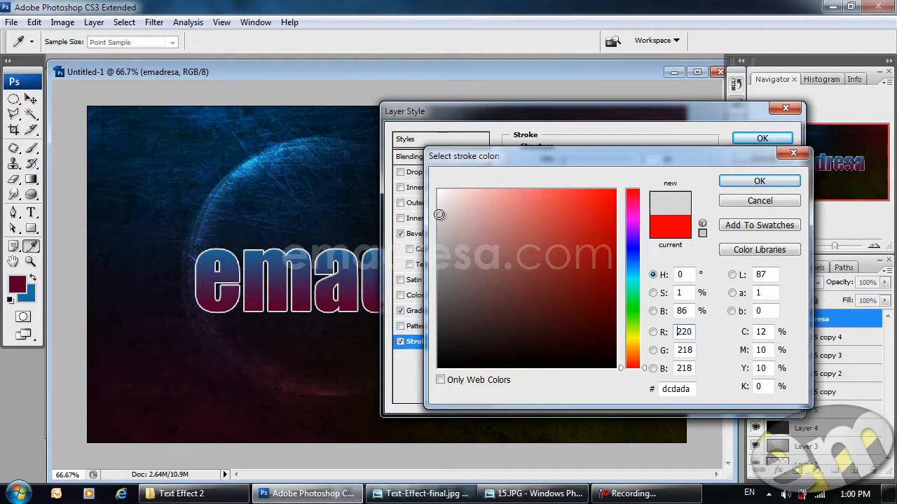
click(767, 181)
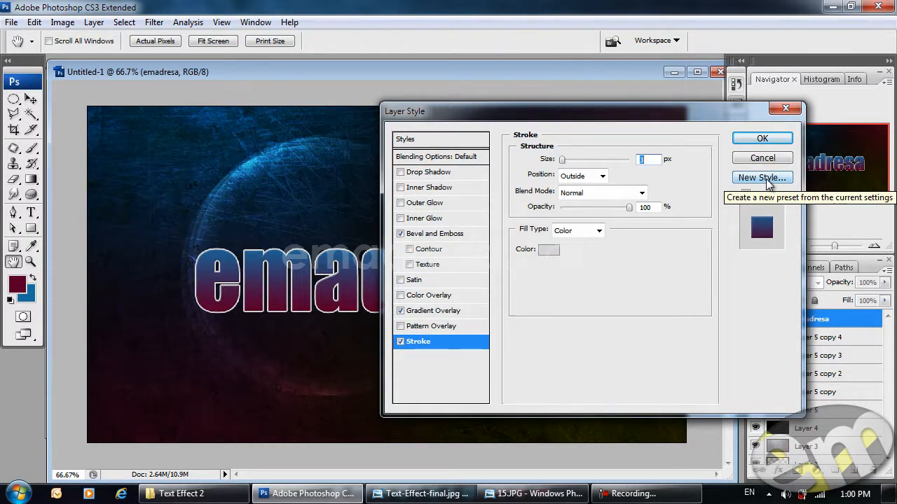
Set the stroke size to 1 px and its blend mode to Color Dodge, and apply the layer style.
text(1)
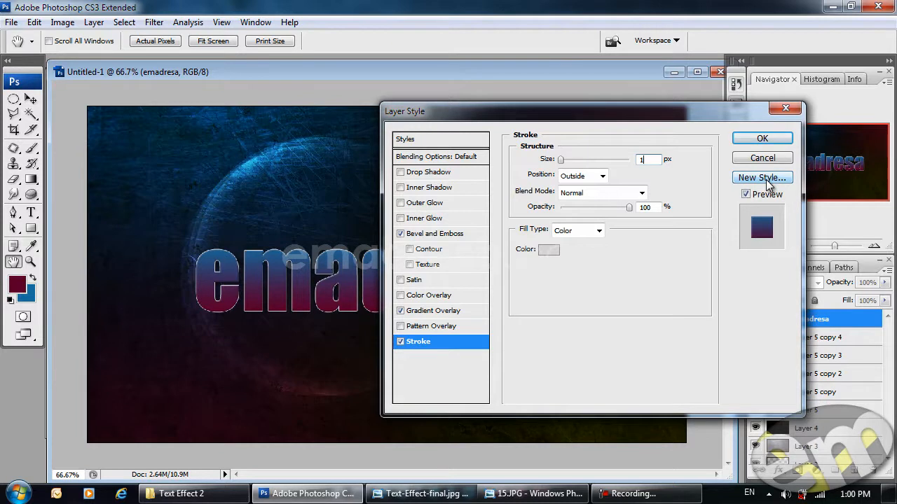
click(641, 193)
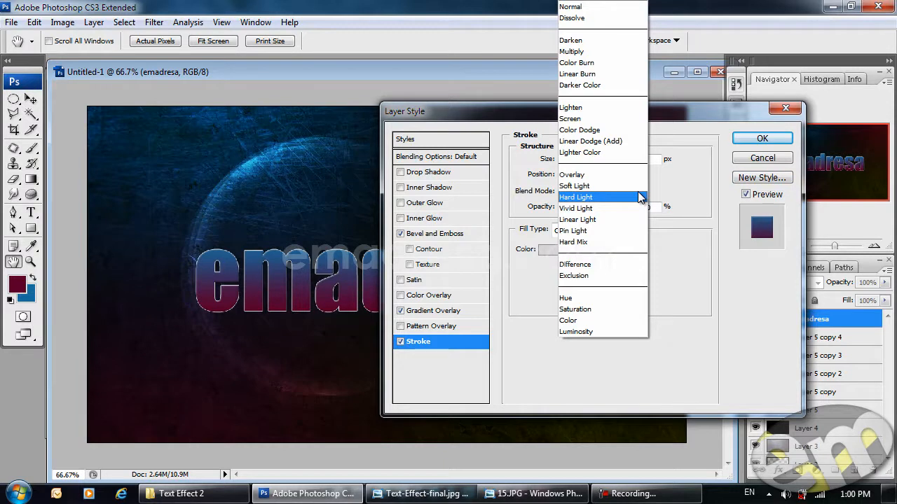
click(614, 130)
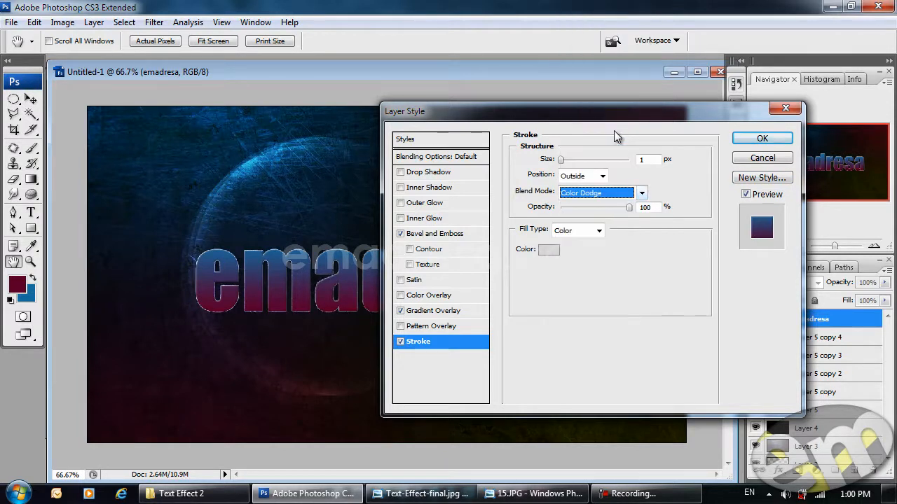
click(400, 344)
click(400, 343)
click(401, 344)
click(401, 343)
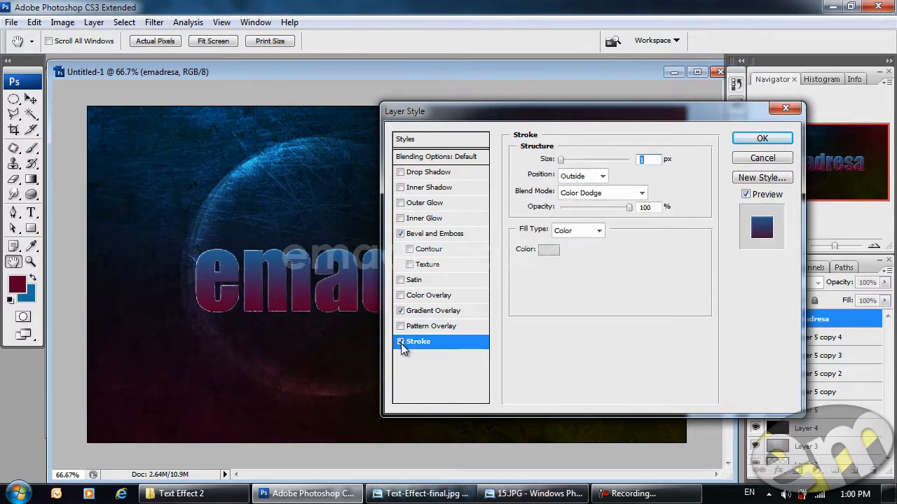
click(753, 140)
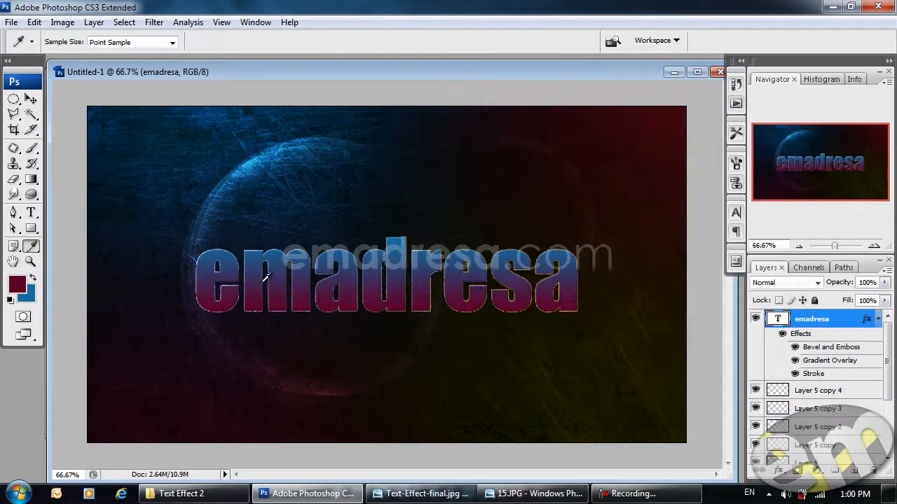
Examine the lettering at actual pixel size with the Gradient Overlay and Stroke effects switched off and on.
click(31, 262)
click(271, 41)
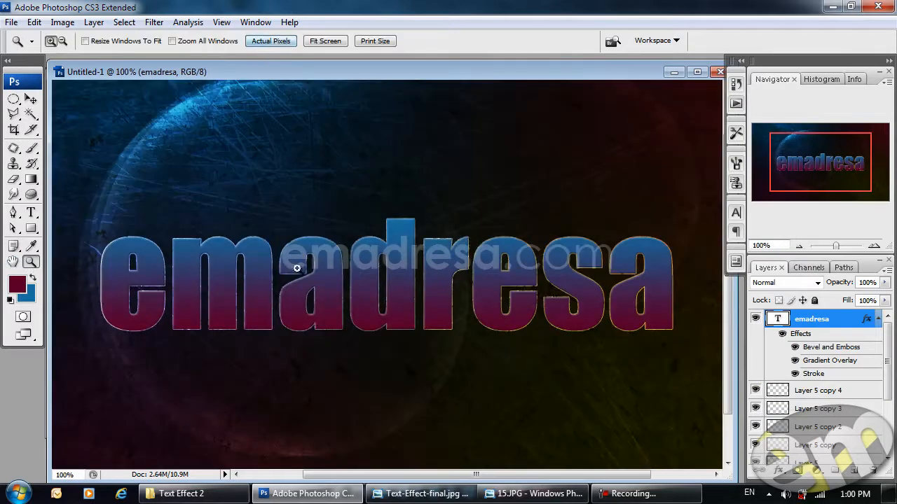
scroll(282, 295, down, 1)
scroll(282, 294, up, 1)
click(794, 360)
click(795, 360)
click(794, 373)
click(795, 374)
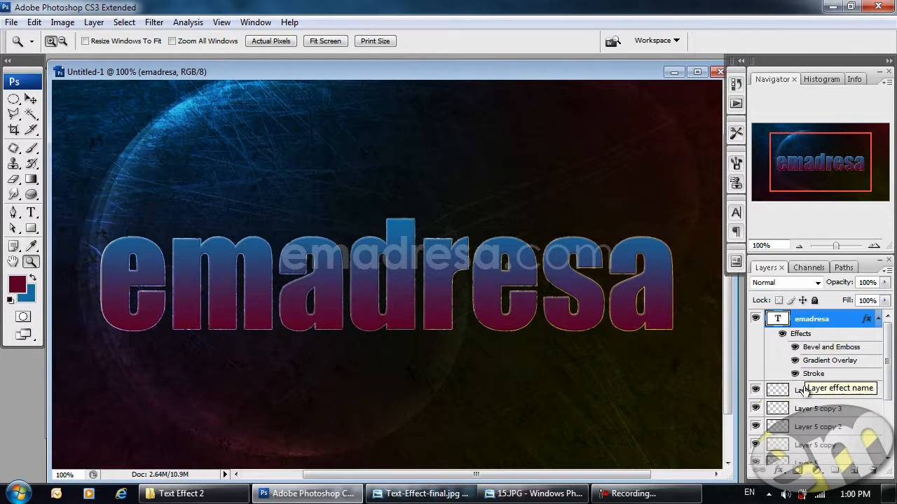
Create a new layer above the text, load the "emadresa" letter shapes as a selection and contract it by 6 pixels.
click(853, 473)
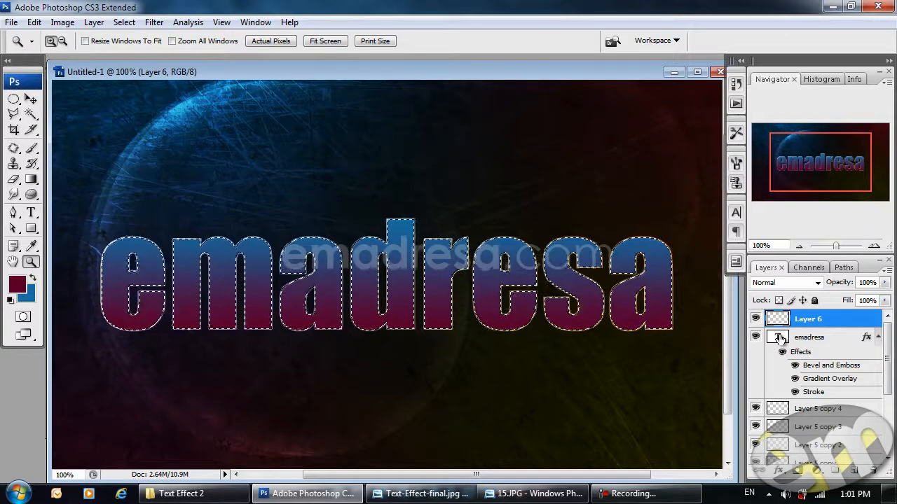
click(130, 24)
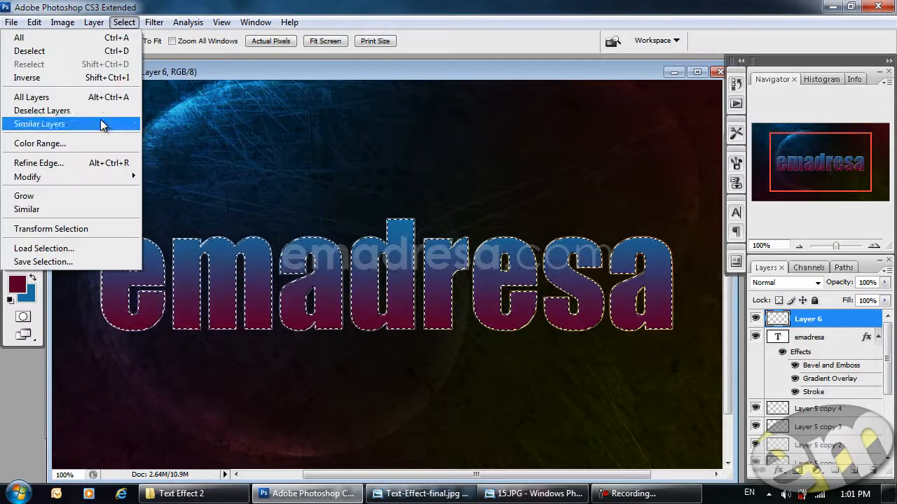
mouse_move(93, 176)
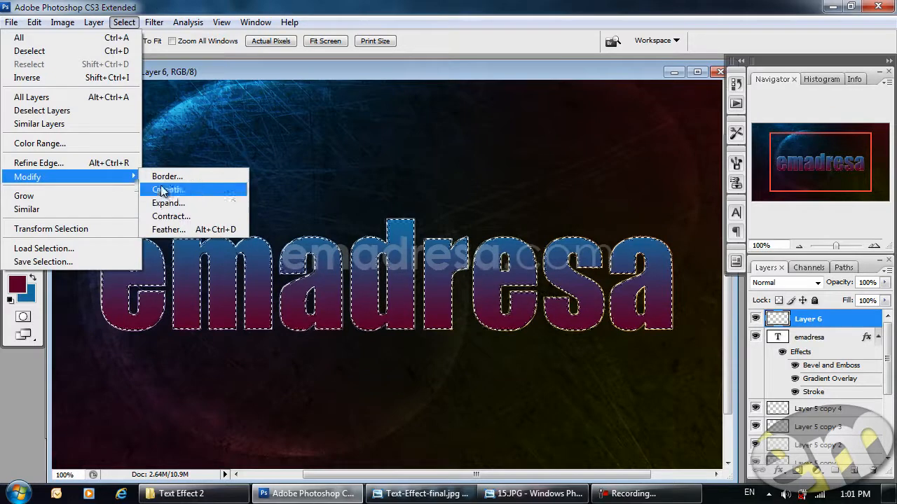
click(196, 220)
text(6)
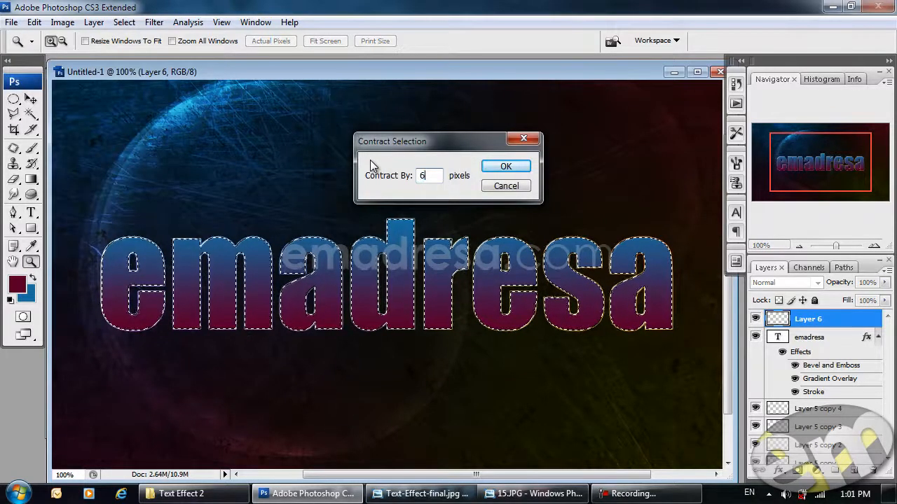
click(503, 170)
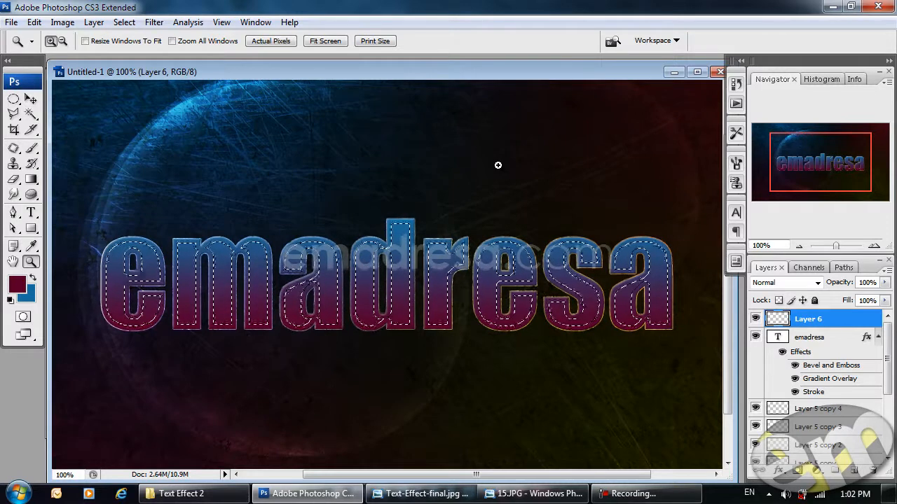
Convert the selection to a 6-pixel border, fill it with white on Layer 6 and deselect.
click(122, 23)
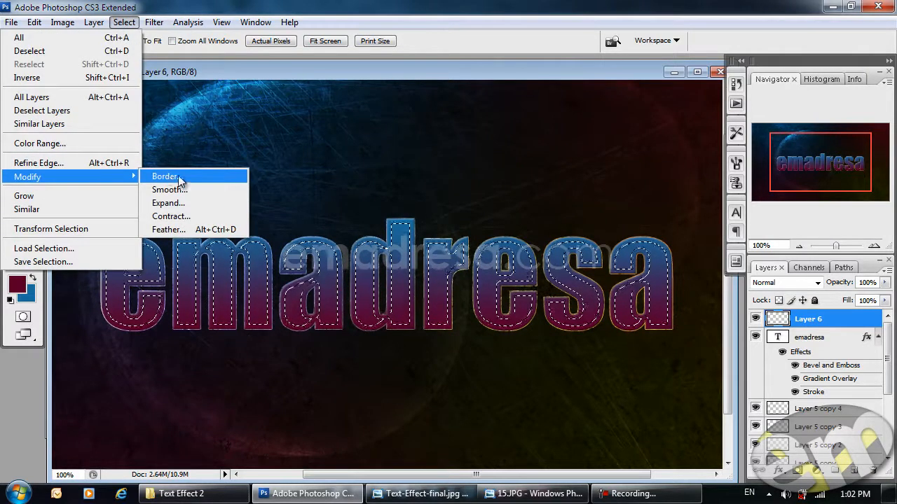
click(177, 177)
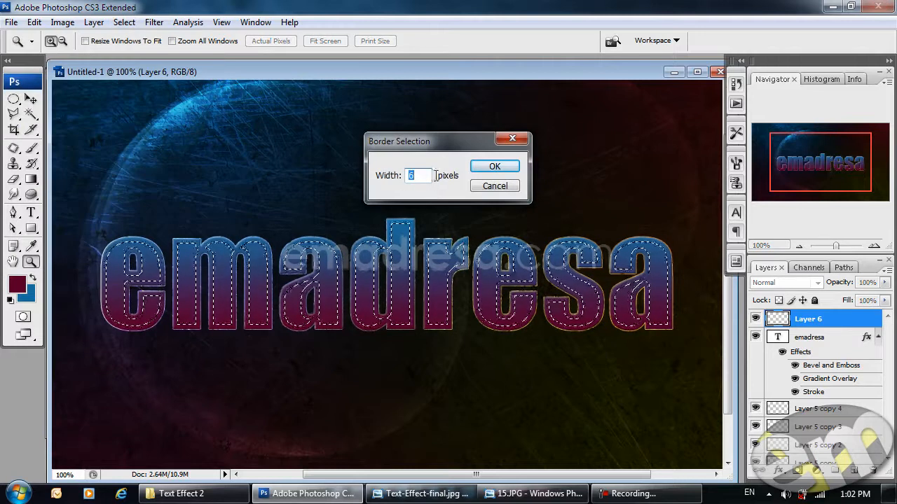
click(491, 166)
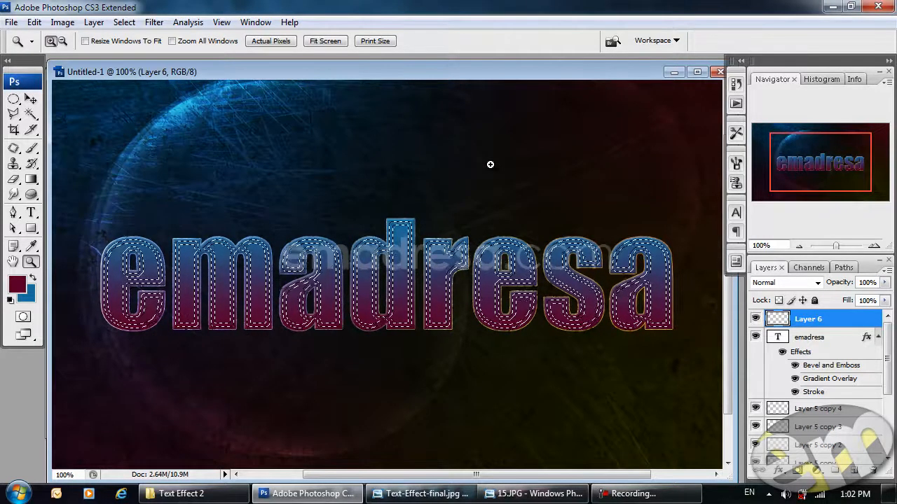
key(d)
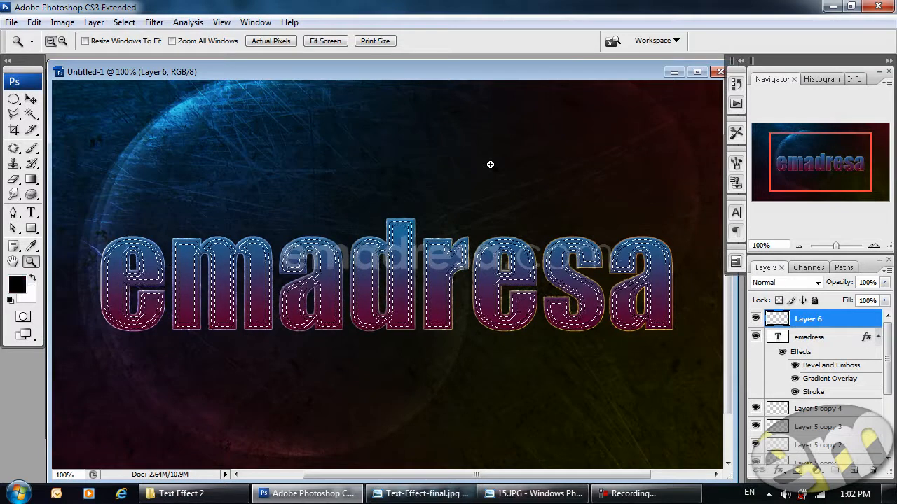
key(x)
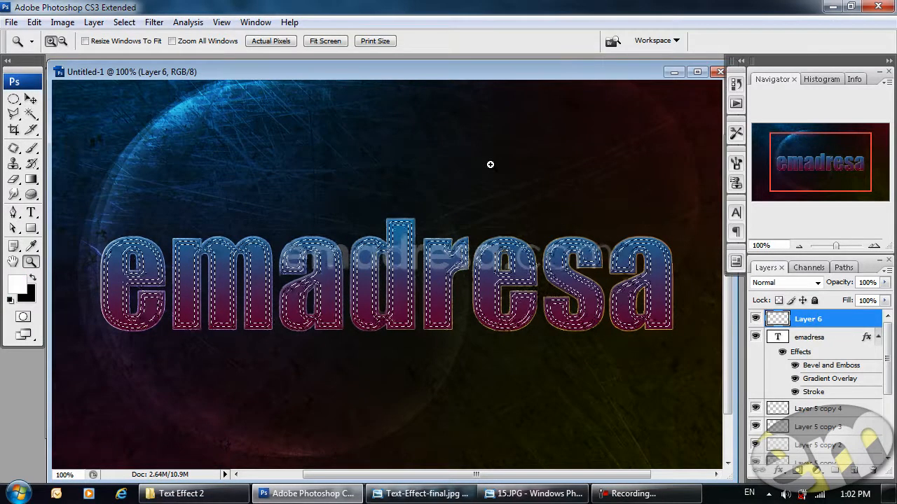
key(alt+BackSpace)
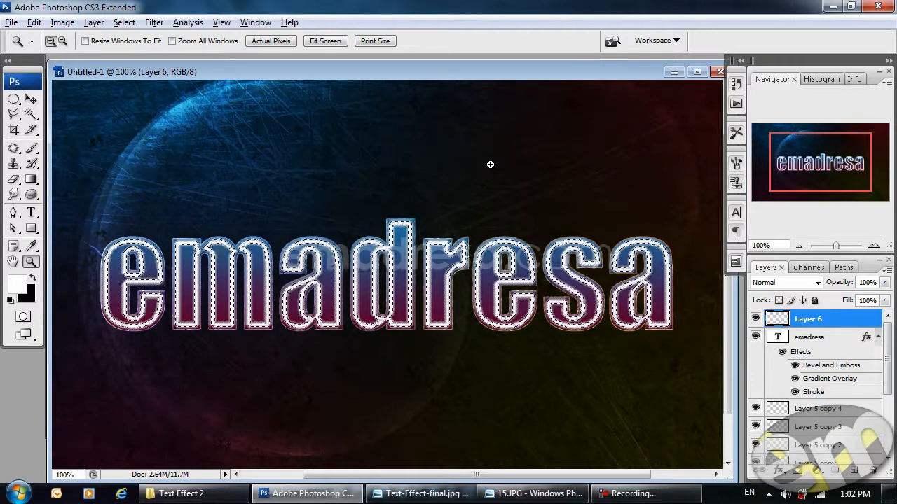
key(ctrl+d)
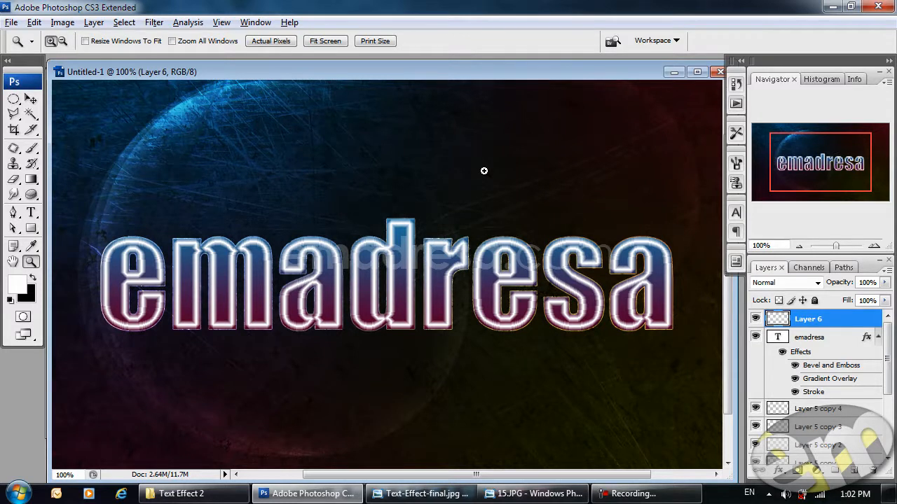
Set Layer 6 to the Overlay blend mode at 50% opacity and compare the lettering with the layer hidden and shown.
click(777, 282)
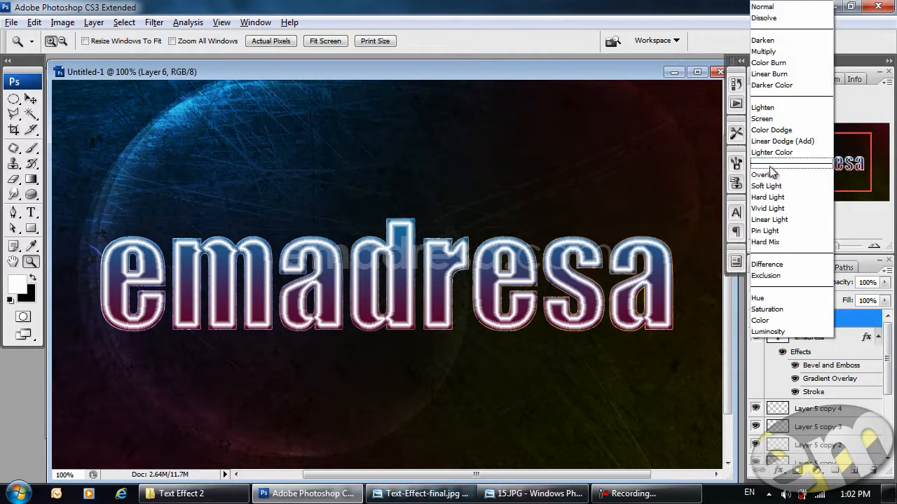
click(774, 176)
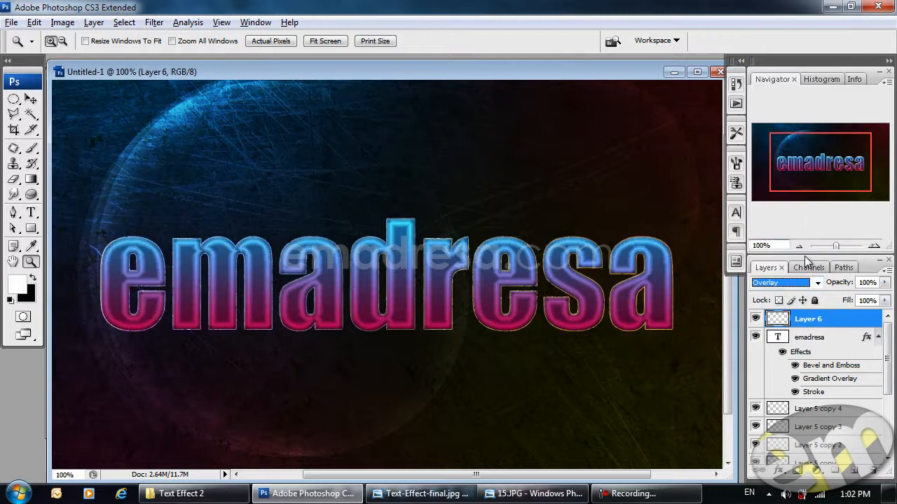
click(867, 282)
drag(867, 282, 848, 289)
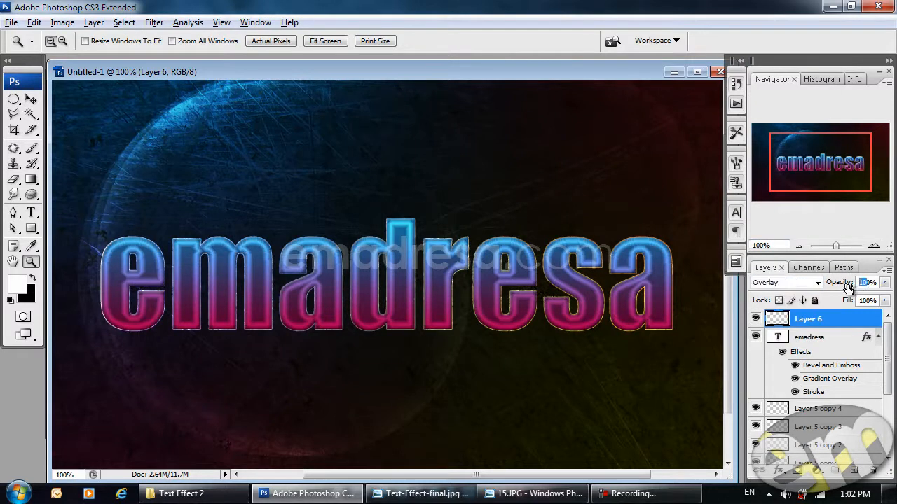
text(2)
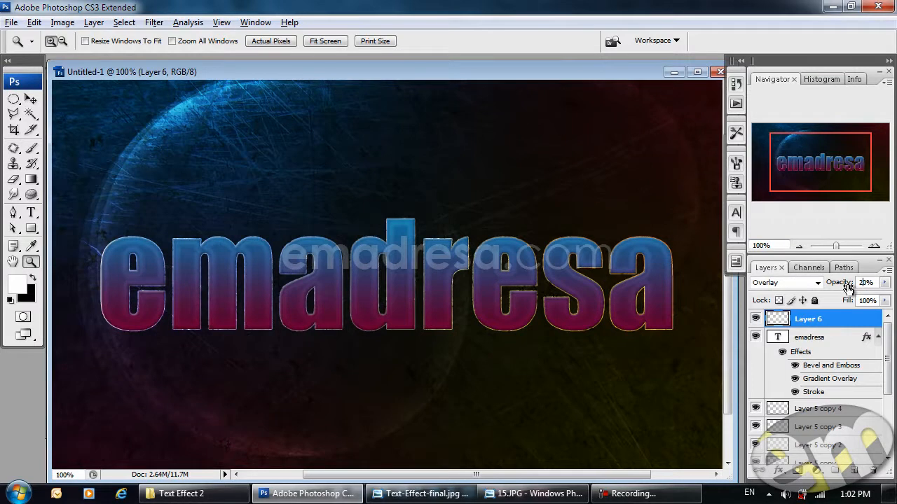
key(BackSpace)
text(5)
click(755, 319)
click(755, 319)
click(755, 319)
click(755, 319)
Add a new empty layer above Layer 6 and close the Text Effect.psd document without saving.
click(854, 473)
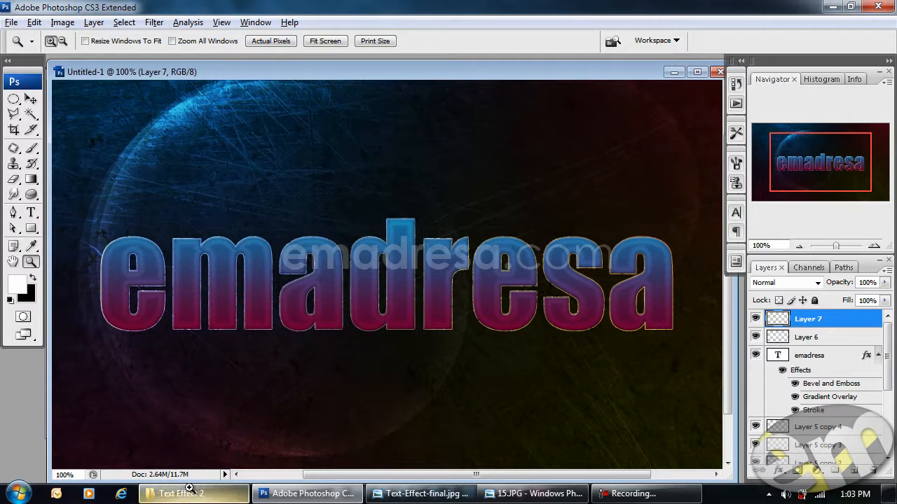
drag(252, 75, 388, 84)
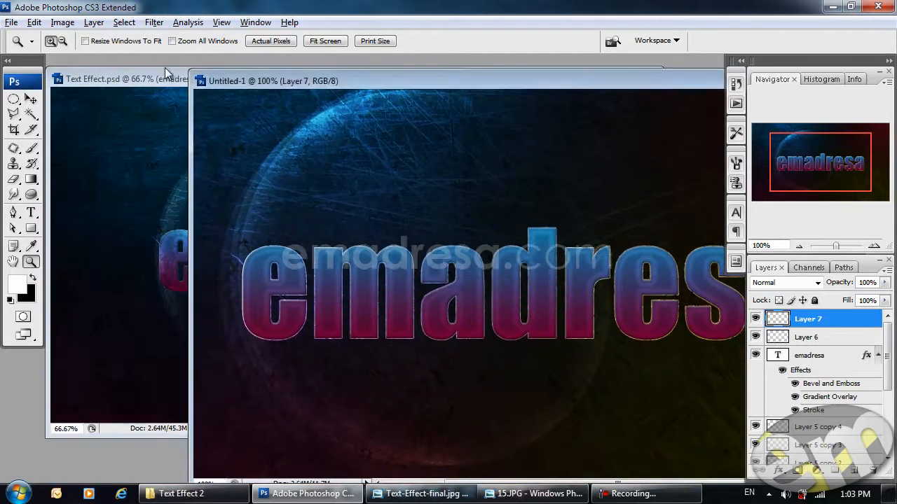
click(167, 74)
click(648, 80)
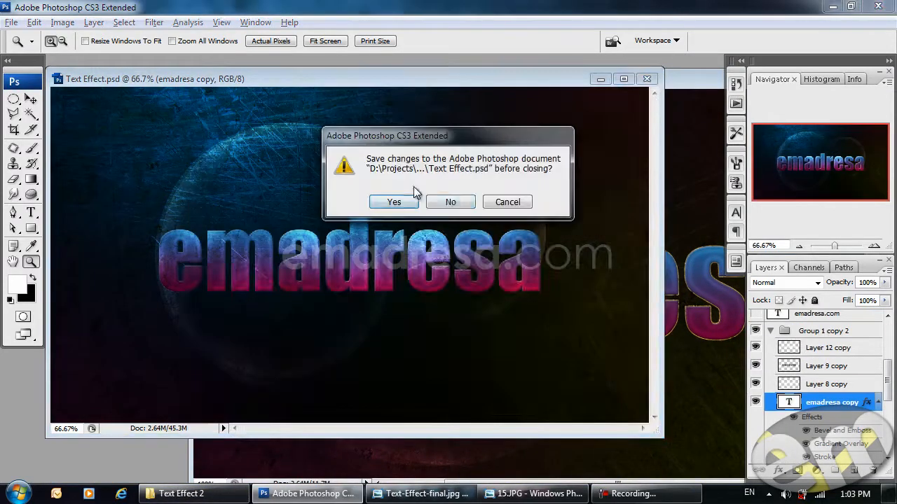
click(452, 201)
Copy the scratched-metal image from 15.JPG into the Untitled-1 document as a new top layer.
click(168, 101)
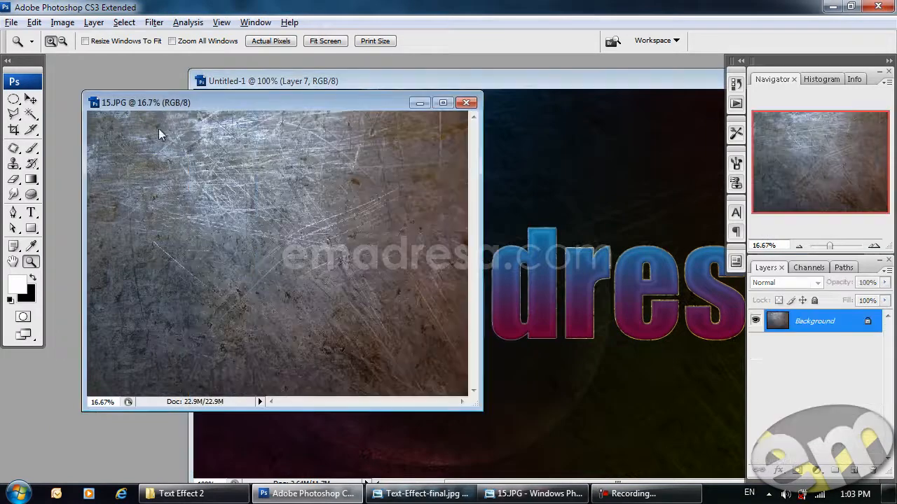
click(31, 99)
drag(343, 174, 520, 196)
drag(502, 90, 378, 84)
drag(835, 249, 828, 246)
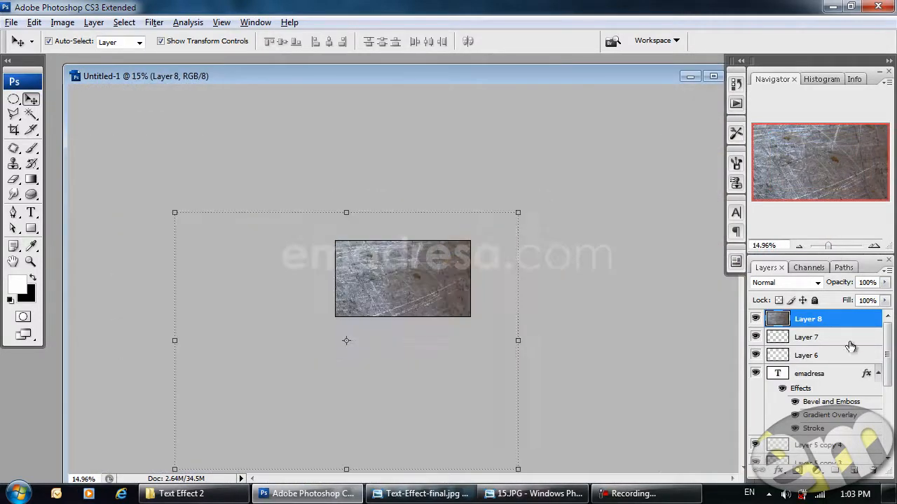
Centre the metal texture layer vertically and horizontally on the Background layer.
scroll(849, 347, down, 5)
click(837, 455)
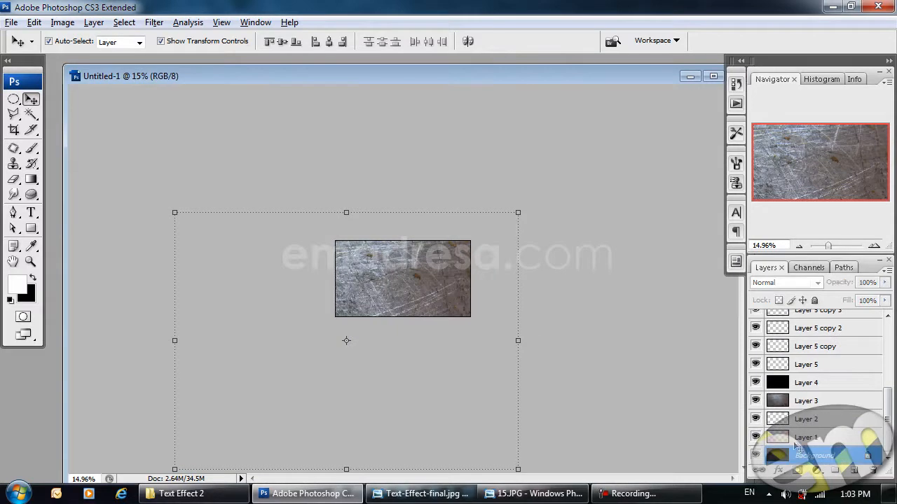
click(283, 42)
click(328, 42)
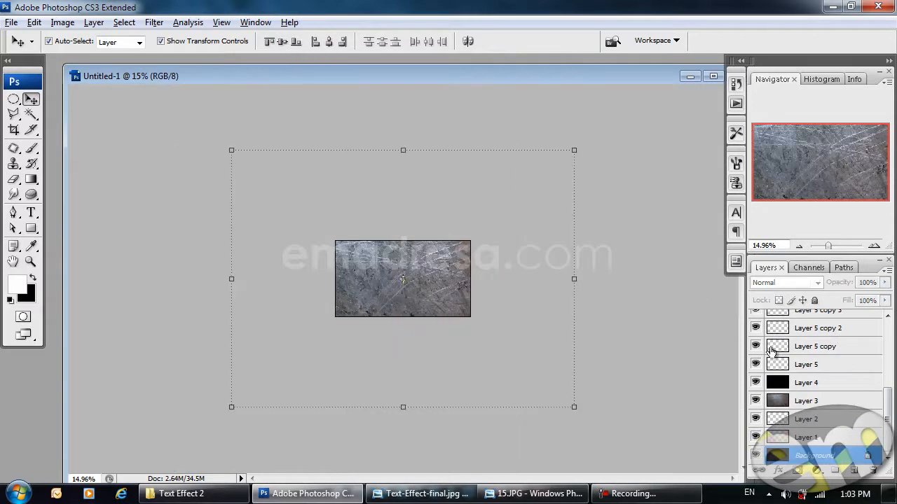
Scale the metal texture on Layer 8 down proportionally around its centre to about two thirds of the canvas width.
scroll(771, 350, up, 5)
click(823, 320)
drag(572, 152, 456, 262)
key(Return)
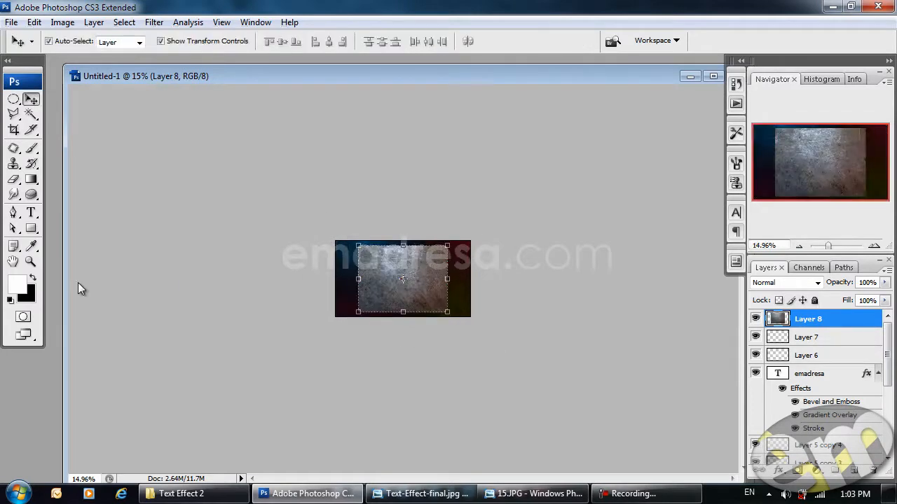
Move the metal texture on Layer 8 slightly down and to the left over the lettering.
click(32, 261)
click(265, 41)
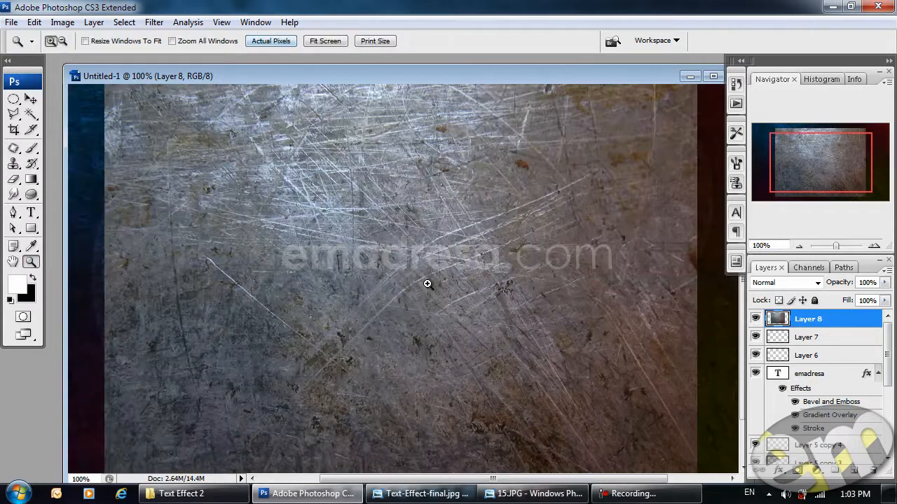
alt+click(411, 267)
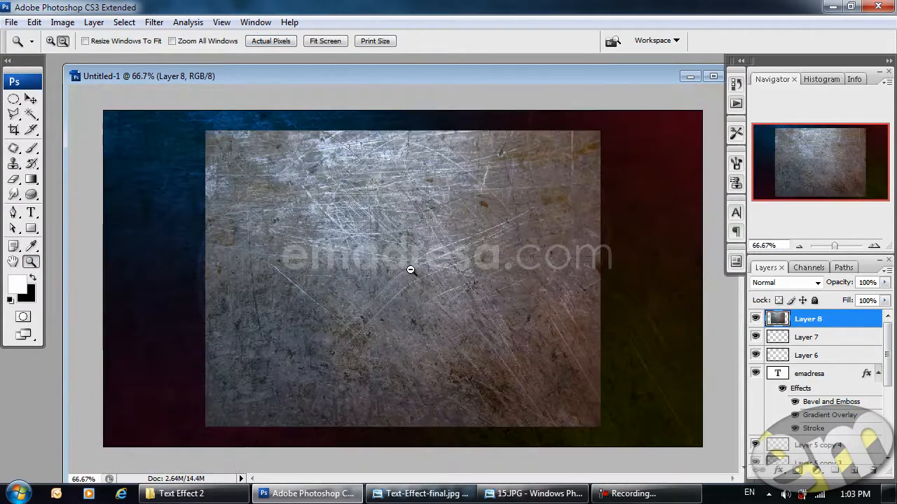
click(30, 99)
drag(409, 280, 382, 200)
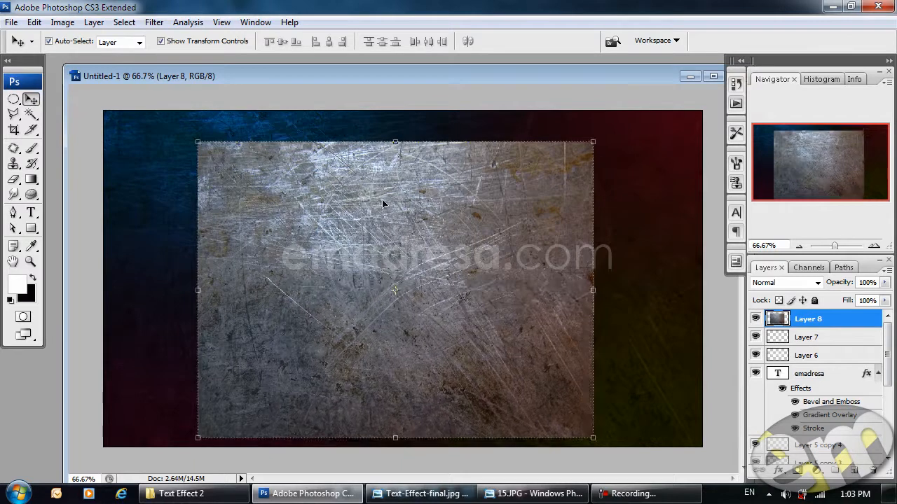
Check Layer 8 against the outline of the emadresa text, clear the selection, and nudge the texture rightward to cover every letter.
ctrl+click(777, 377)
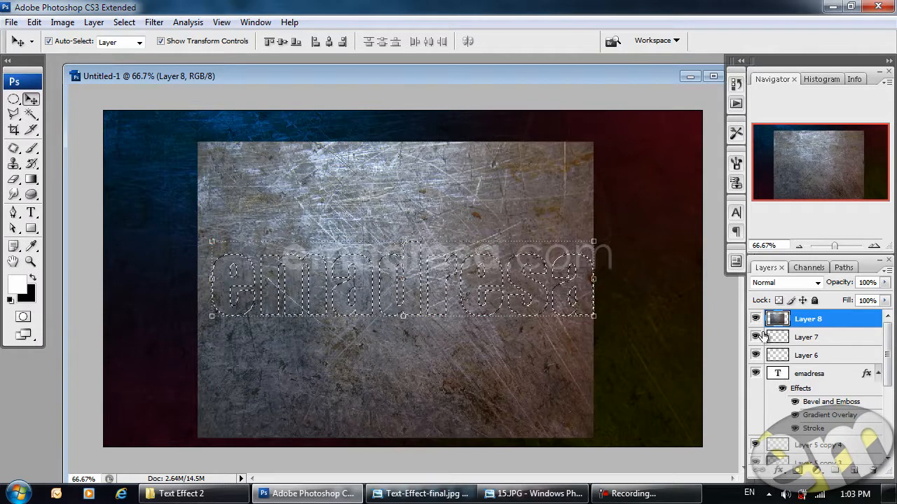
key(ctrl+d)
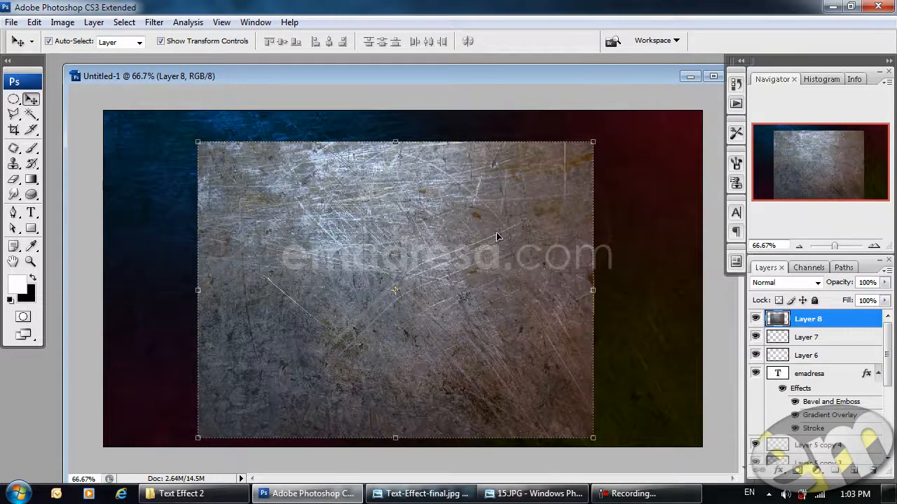
key(Right)
key(Right)
key(Right)
key(Right)
key(Right)
key(Right)
key(Right)
key(Right)
key(Right)
key(Right)
key(Right)
key(Right)
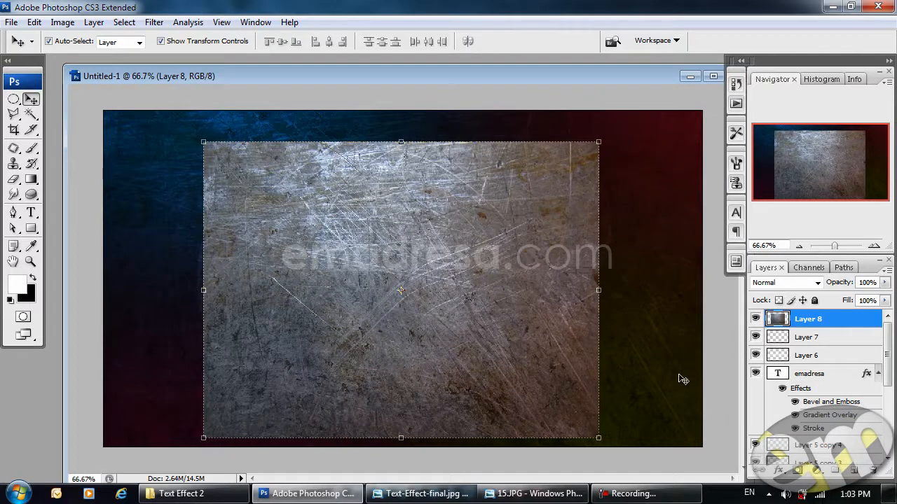
Delete the metal texture on Layer 8 outside the emadresa letter shapes and clear the selection.
ctrl+click(774, 375)
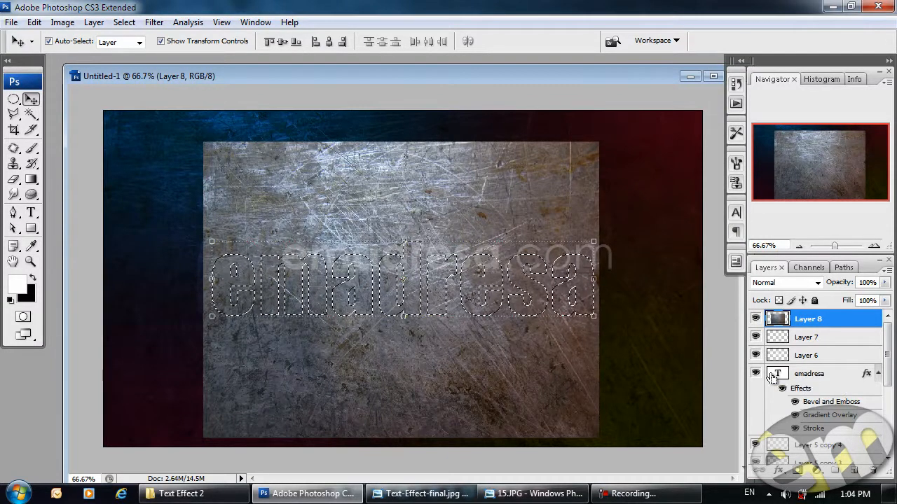
key(ctrl+shift+i)
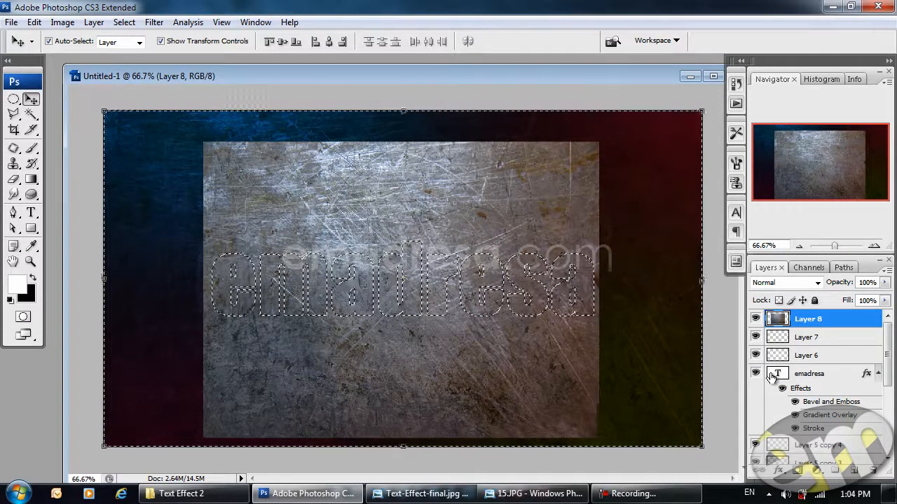
key(Delete)
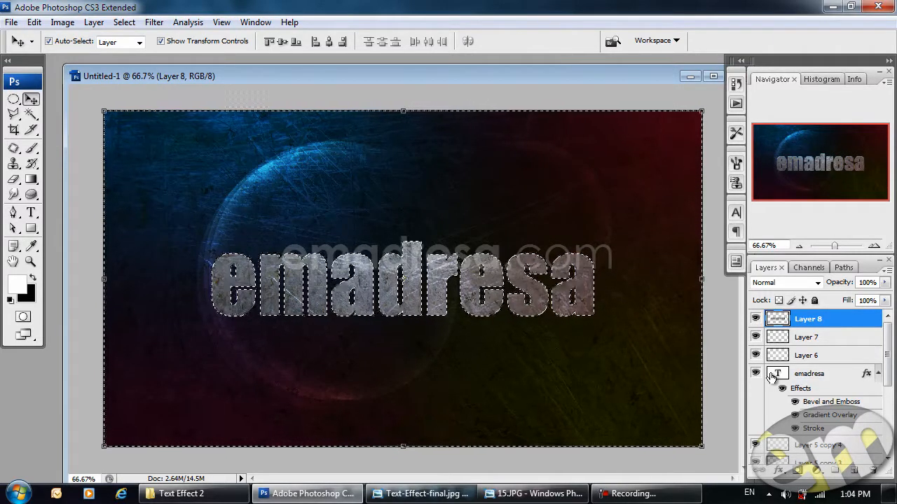
key(ctrl+d)
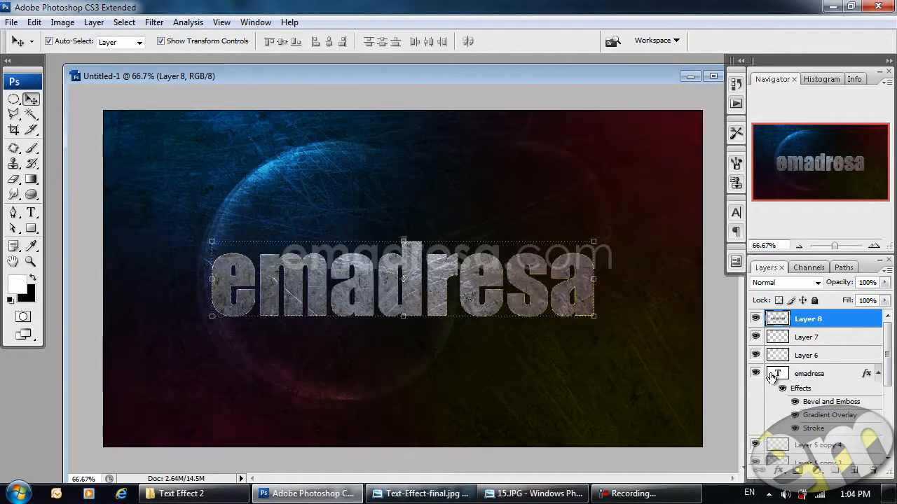
Set Layer 8 to the Overlay blend mode at 80% opacity and compare the lettering with Text-Effect-final.jpg.
click(31, 261)
click(271, 40)
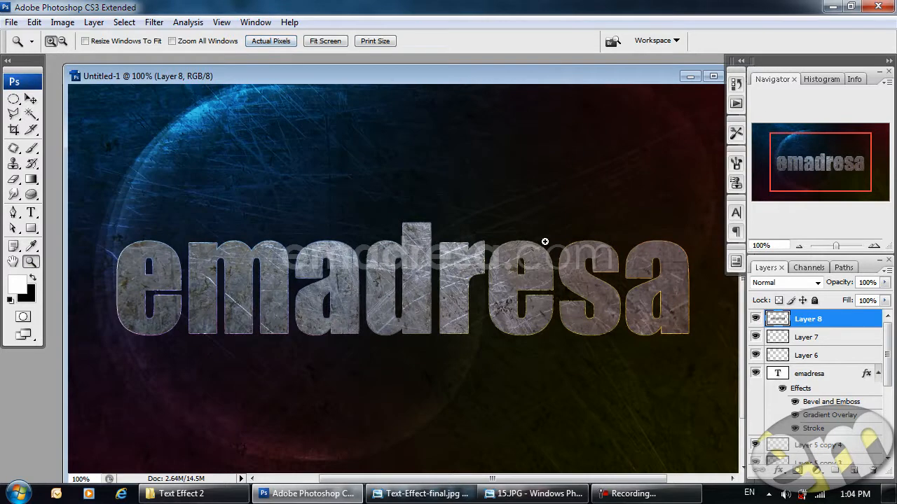
click(765, 288)
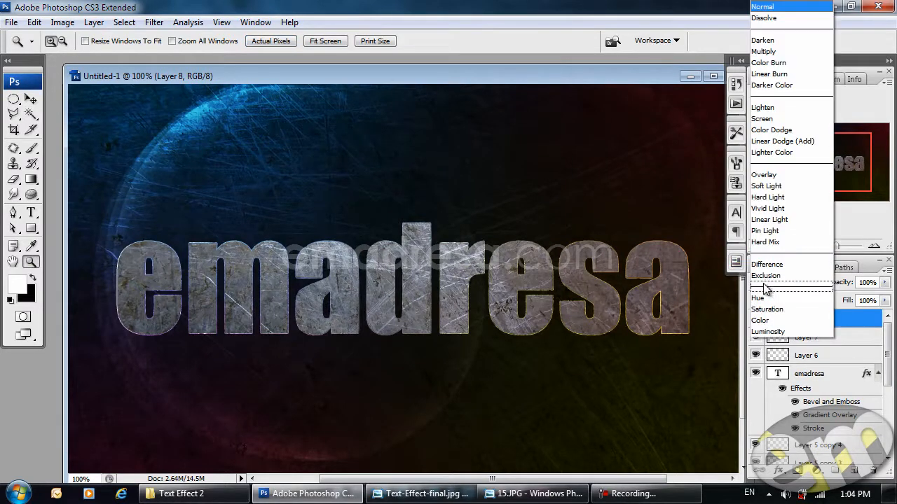
click(762, 183)
key(8)
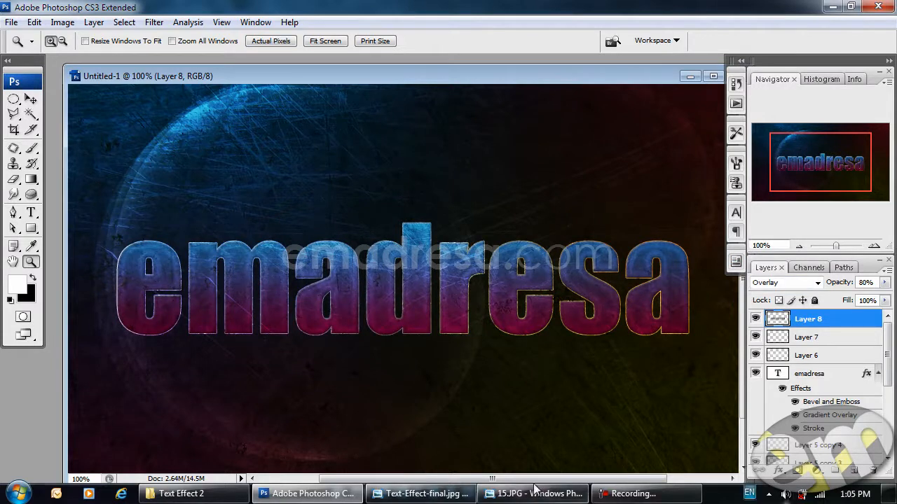
click(413, 495)
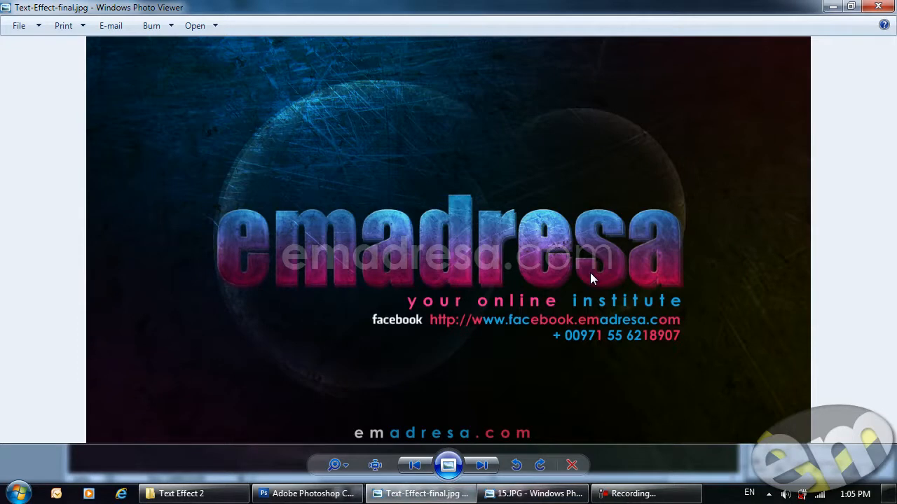
click(306, 494)
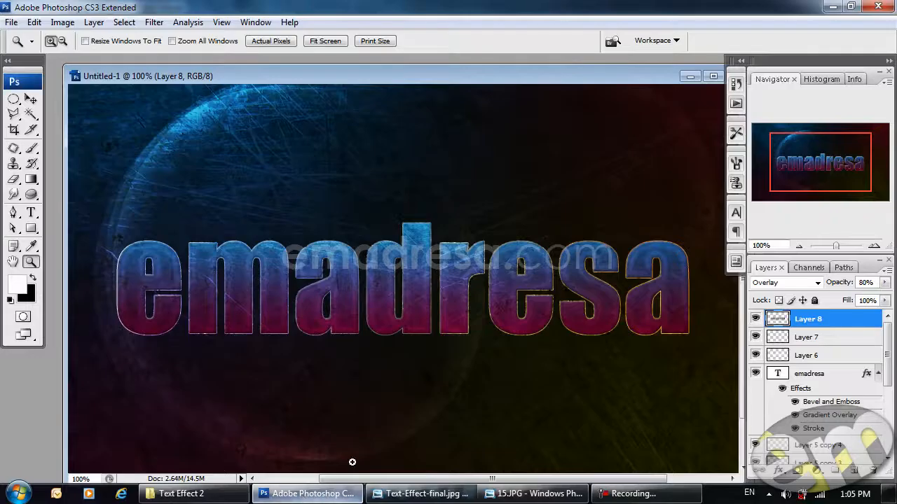
Add a new empty layer above Layer 8 and set the Brush tool's master diameter to 127 px.
click(856, 471)
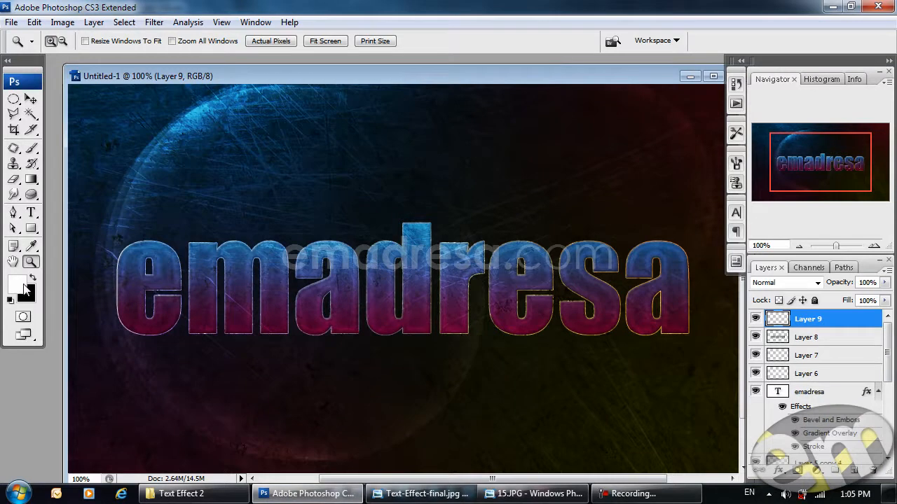
click(31, 148)
right_click(303, 241)
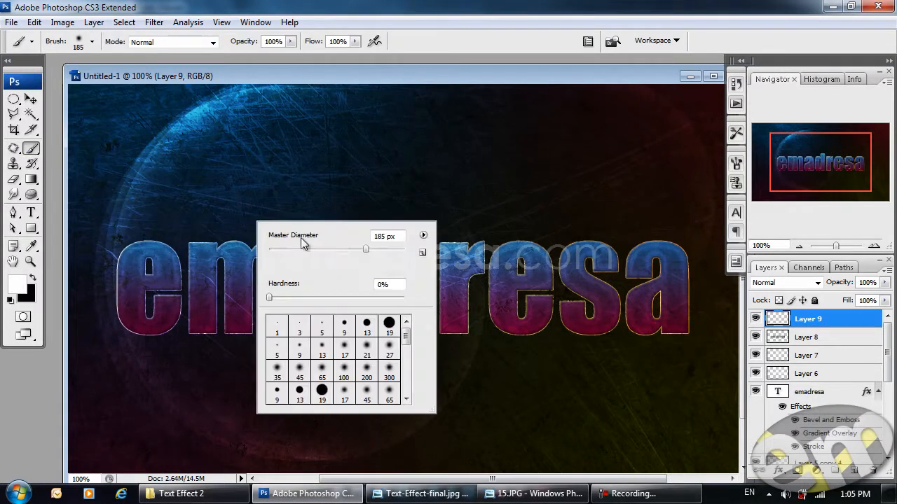
click(345, 249)
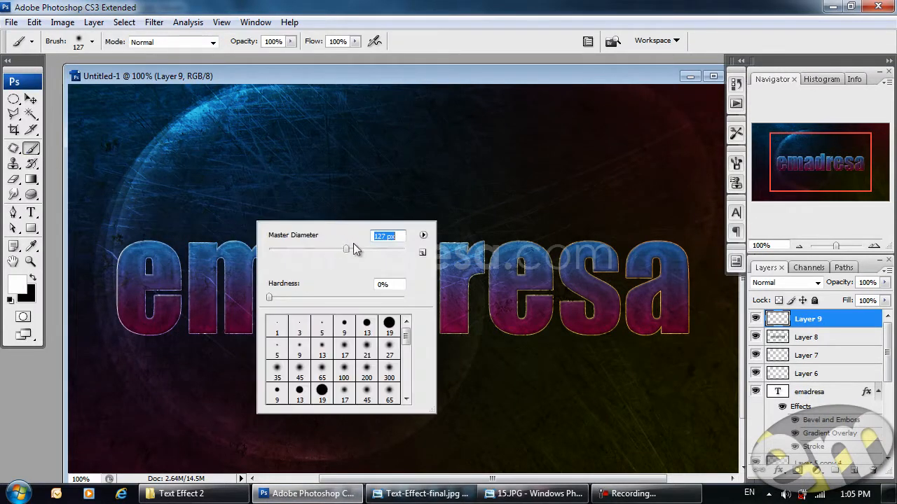
click(344, 72)
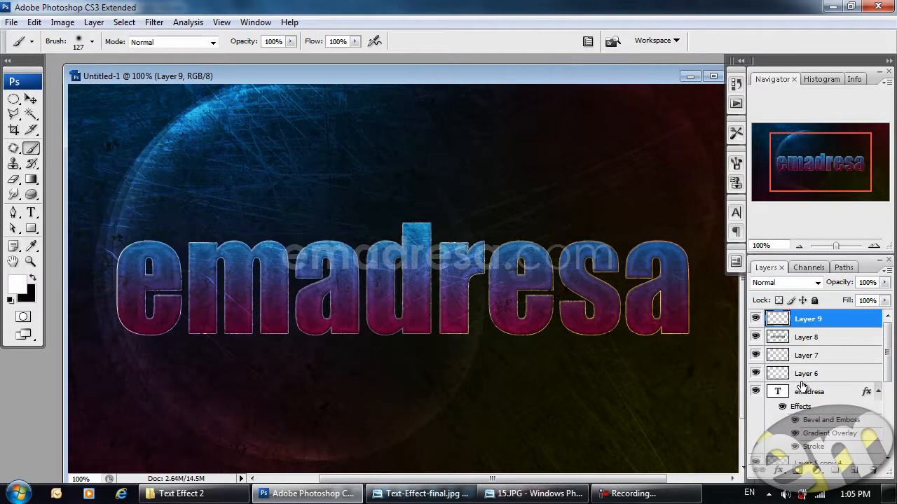
Paint soft white highlights on Layer 9 along the edges of several letters, confined to a selection of the emadresa text.
ctrl+click(777, 391)
click(412, 212)
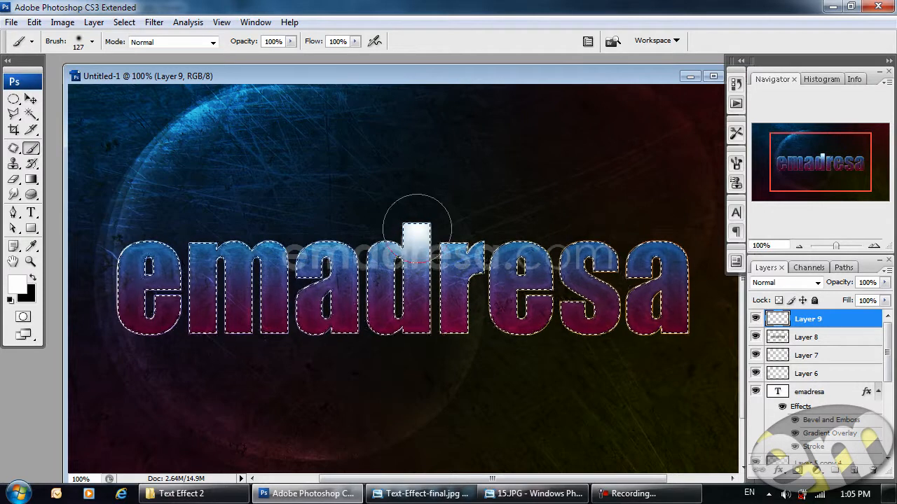
click(507, 243)
click(672, 255)
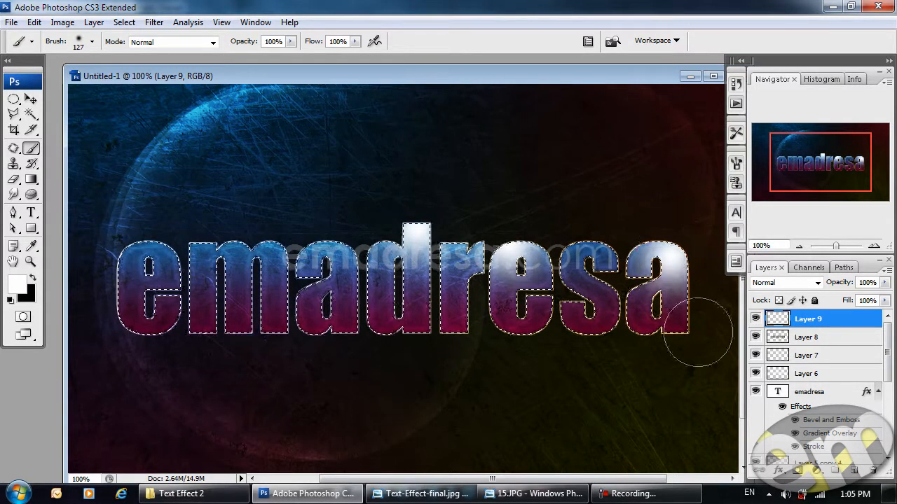
click(687, 336)
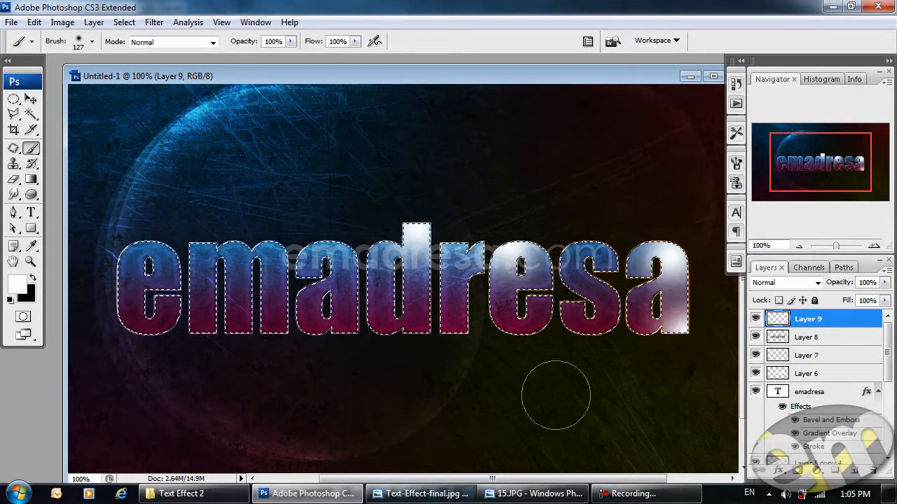
click(148, 225)
click(96, 292)
click(184, 337)
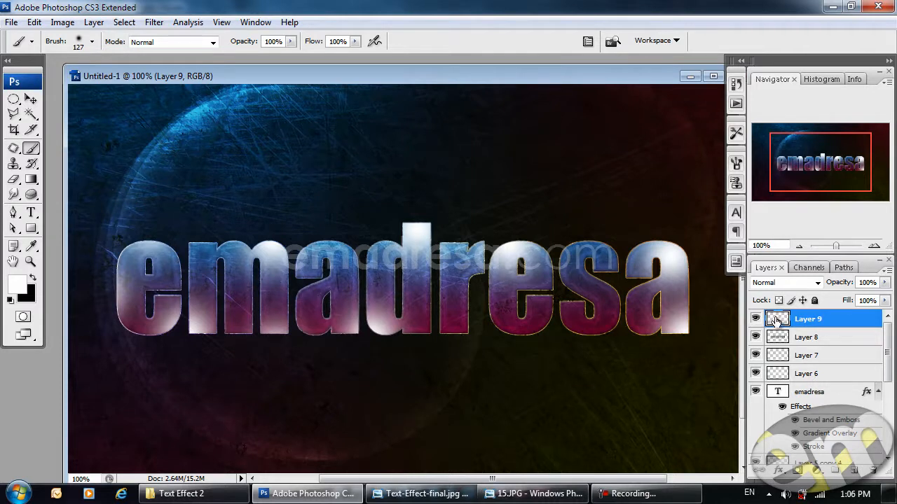
Set Layer 9 to the Overlay blend mode at 90% opacity and compare the lettering with Text-Effect-final.jpg.
click(777, 281)
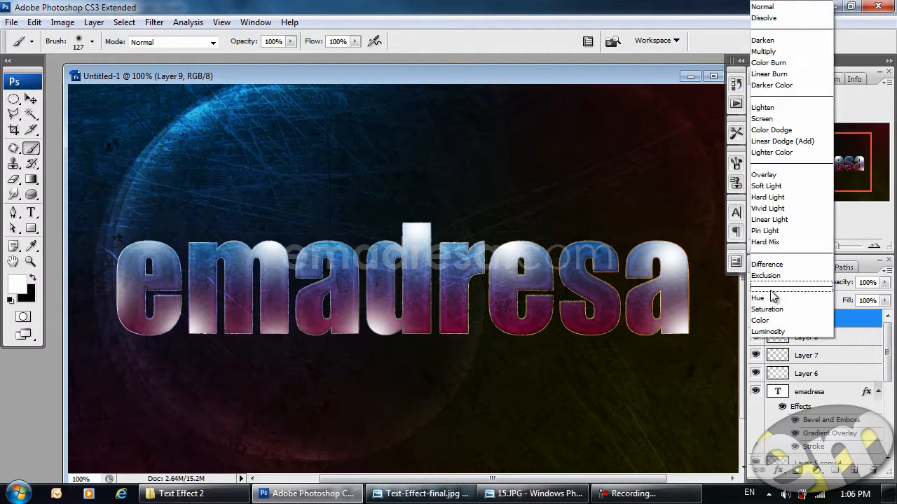
click(800, 173)
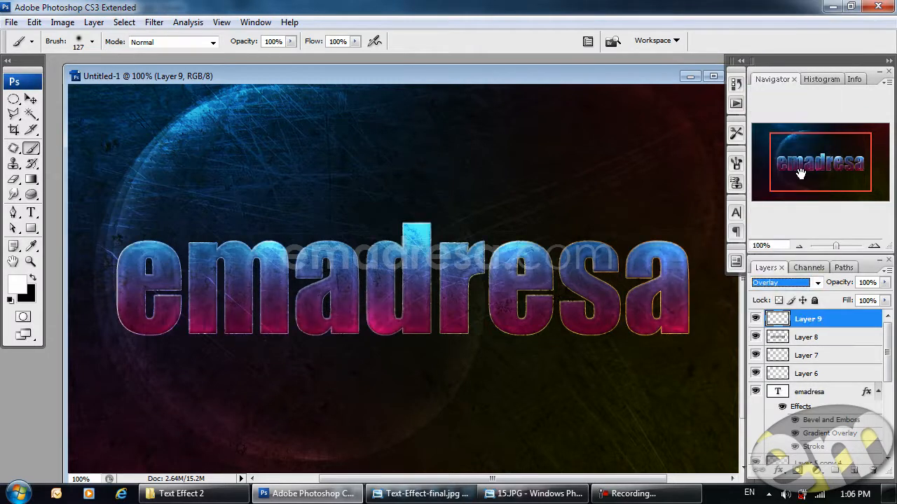
drag(867, 283, 822, 285)
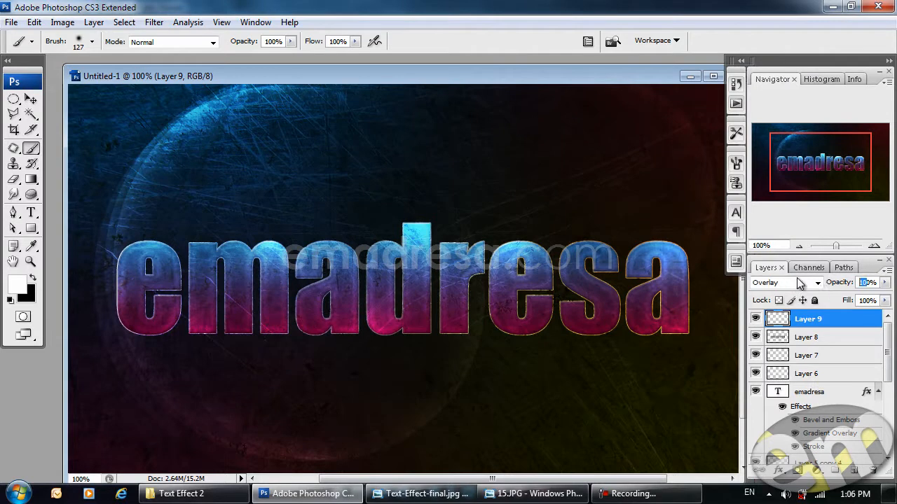
text(9)
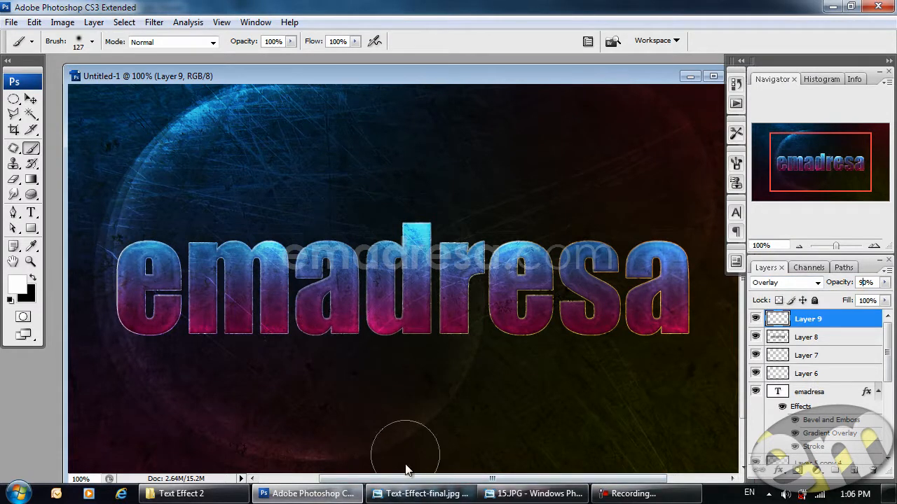
click(405, 499)
click(405, 499)
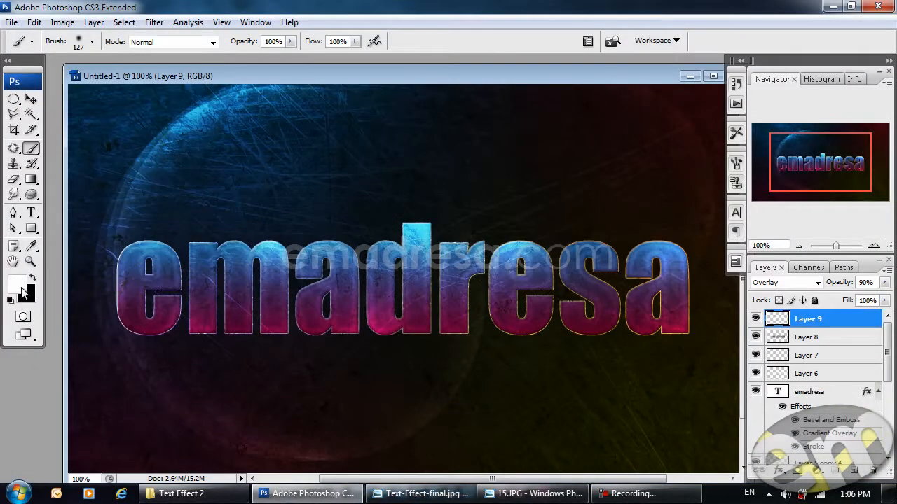
Lower the opacity of Layer 9 slightly and deselect it to review the whole poster.
click(30, 261)
alt+click(340, 304)
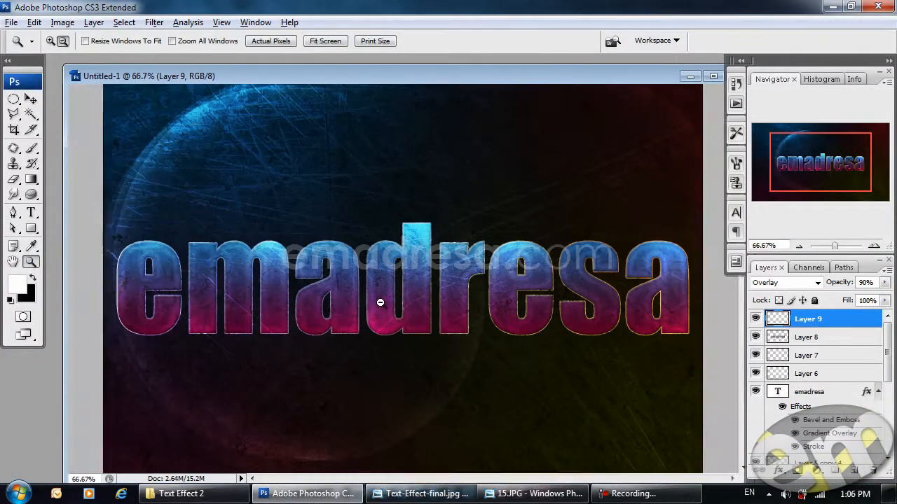
alt+click(380, 300)
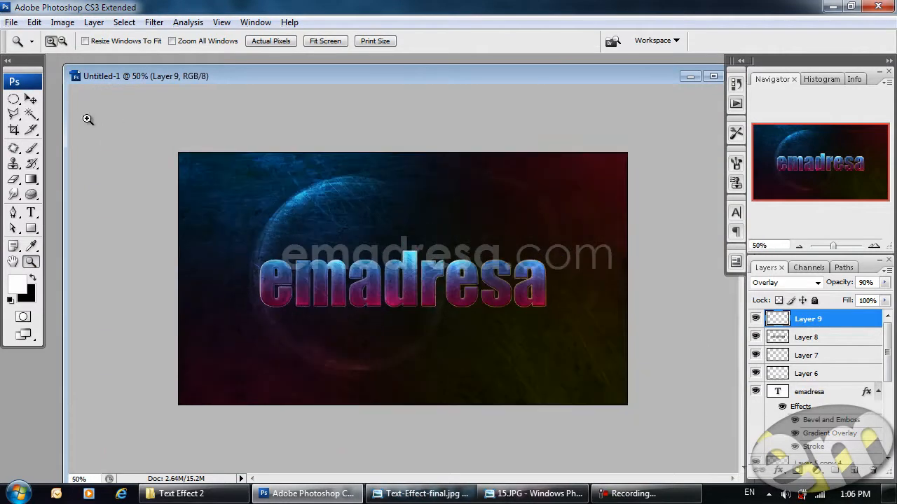
click(30, 99)
click(142, 237)
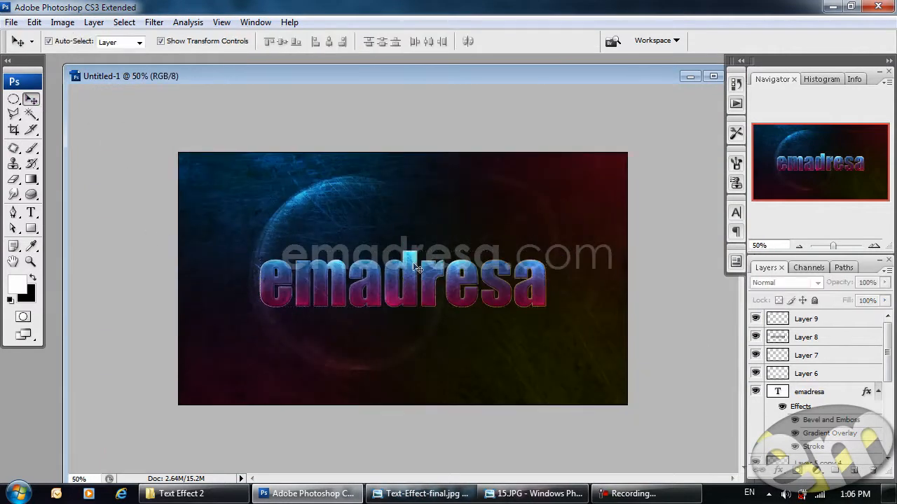
click(807, 320)
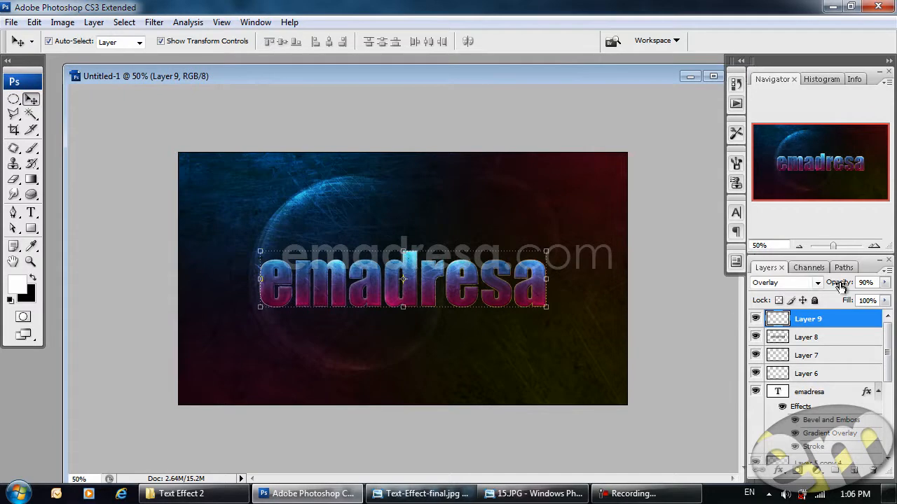
drag(839, 288, 834, 288)
click(711, 294)
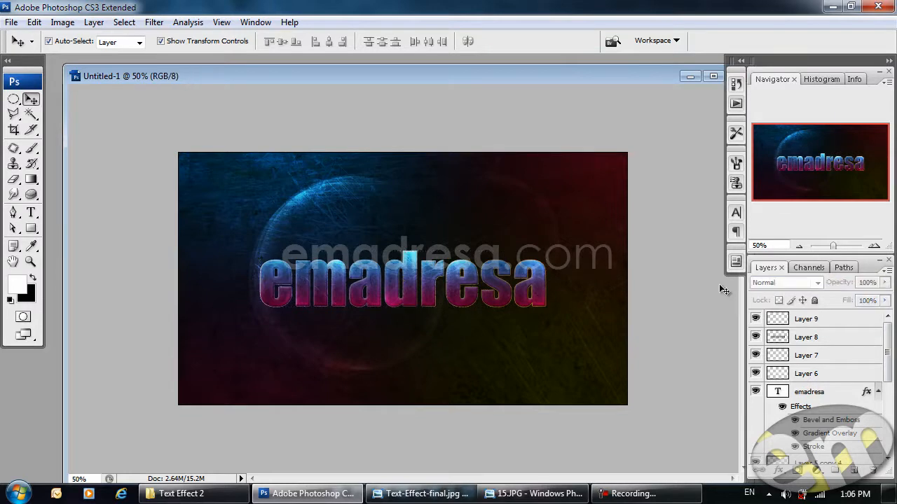